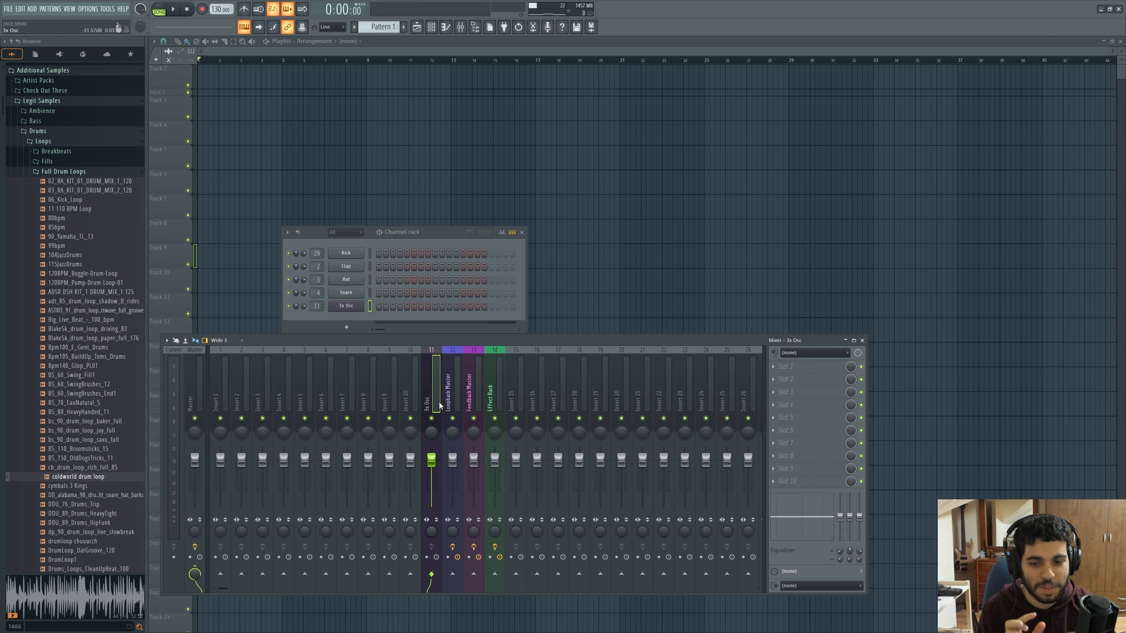
Inspect the 3x Osc channel's volume envelope, play test notes with it, and close the instrument
left_click(358, 309)
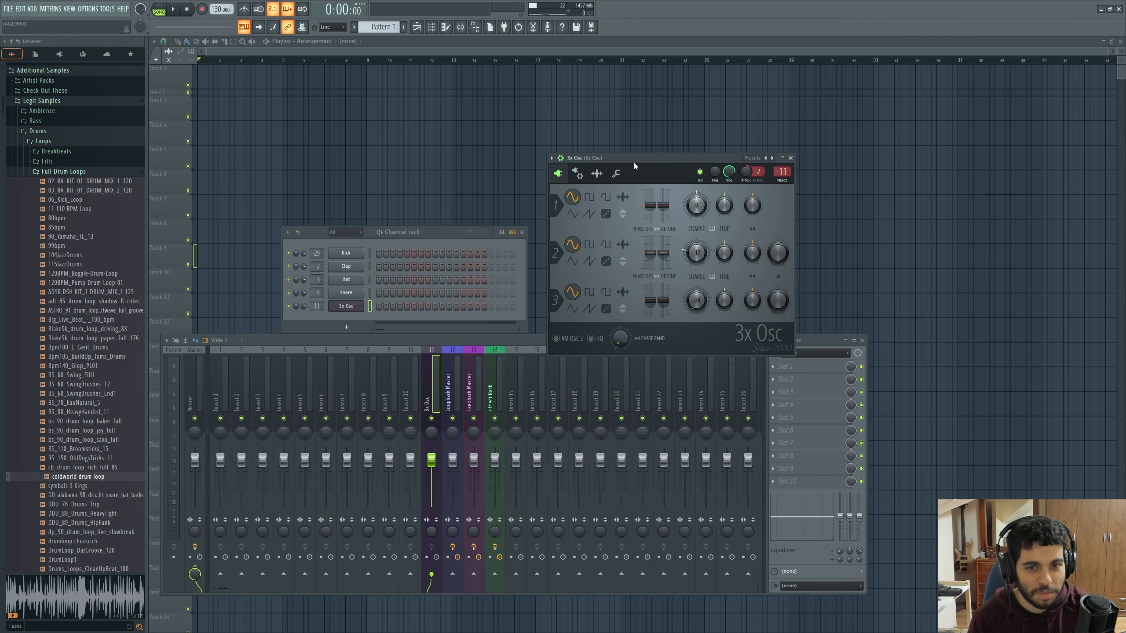
left_click_drag(629, 161, 594, 164)
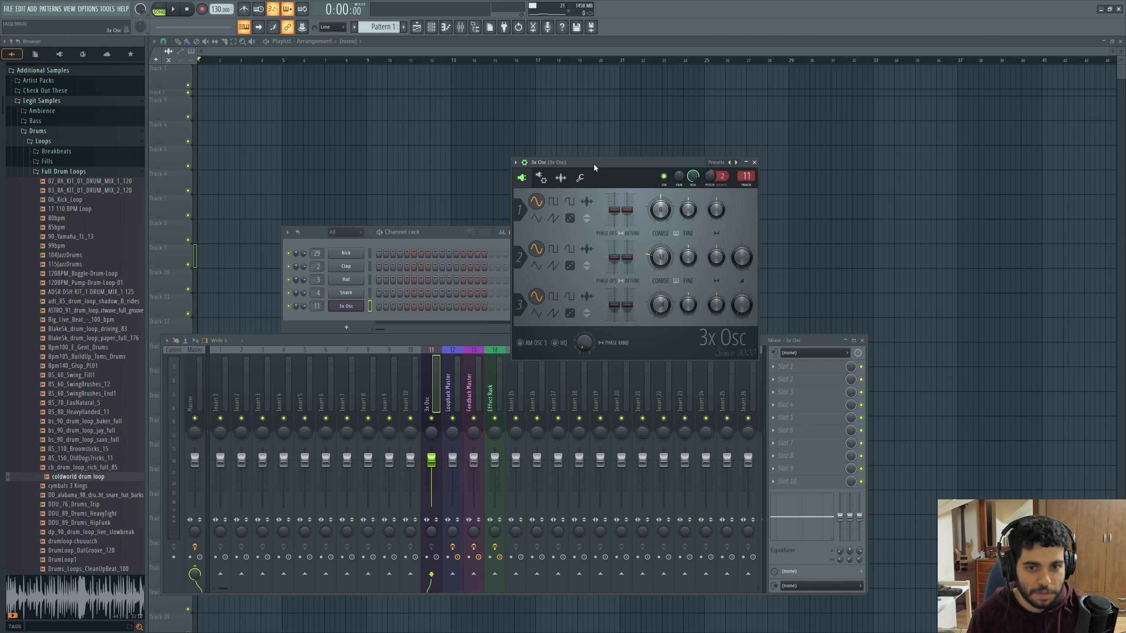
left_click(549, 174)
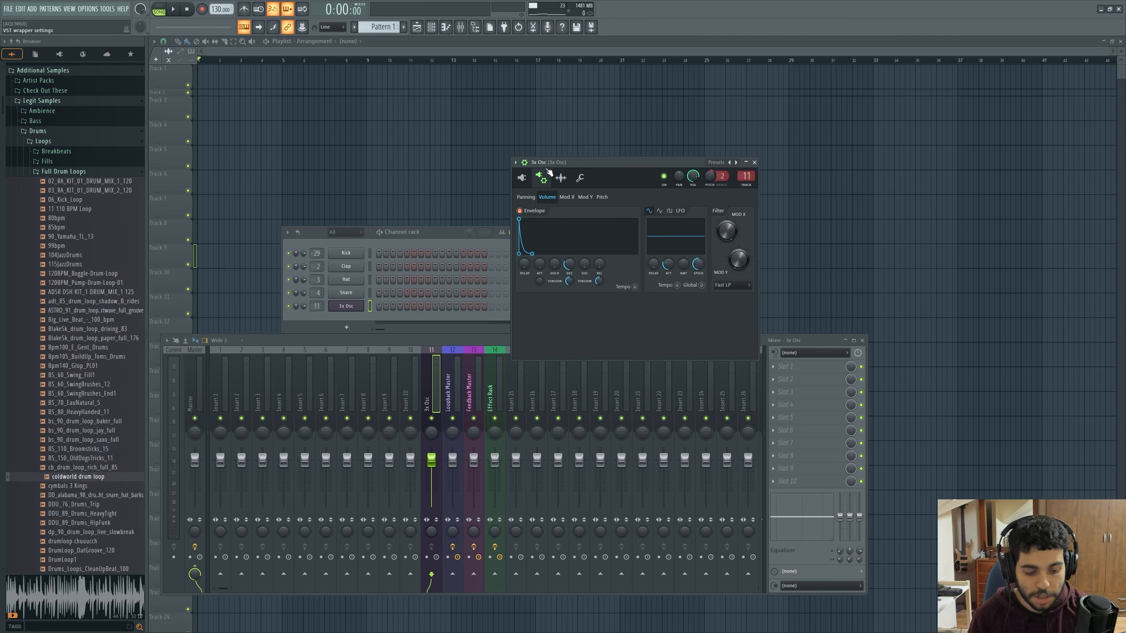
key("w")
key("w")
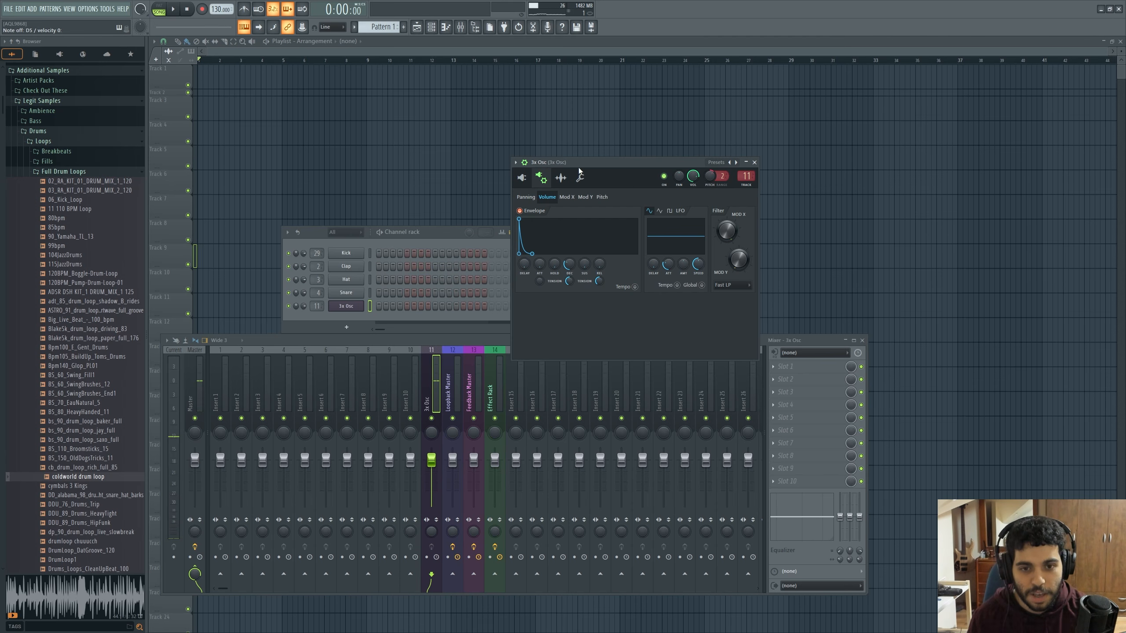
left_click(754, 162)
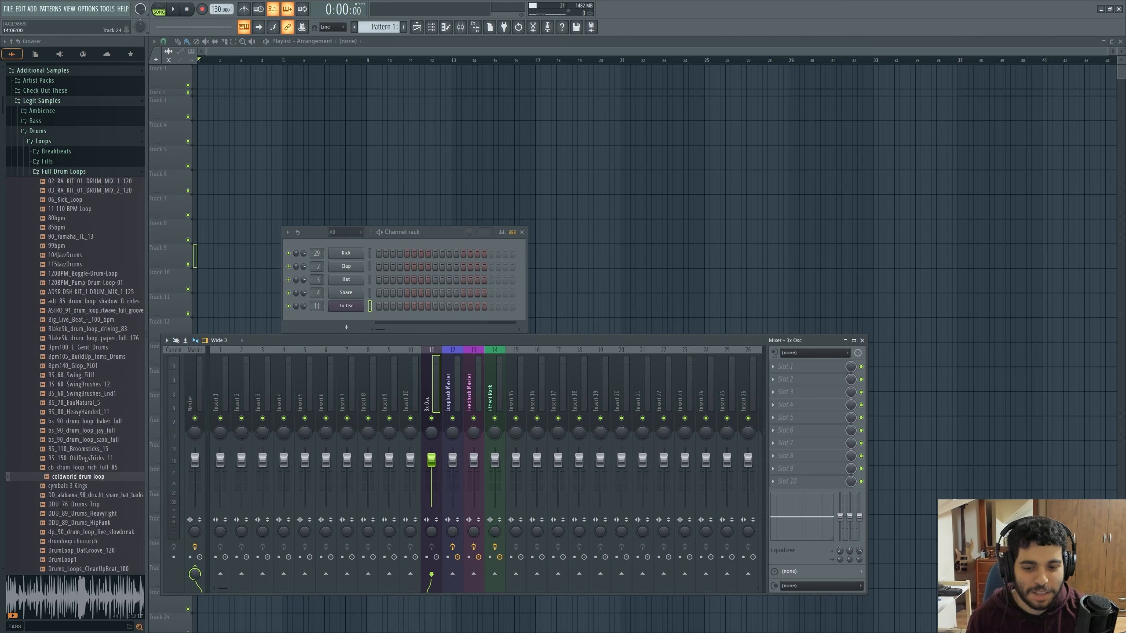
Route the 3x Osc mixer track to the Effect Rack track and open that track's EffectRack plugin
left_click(494, 575)
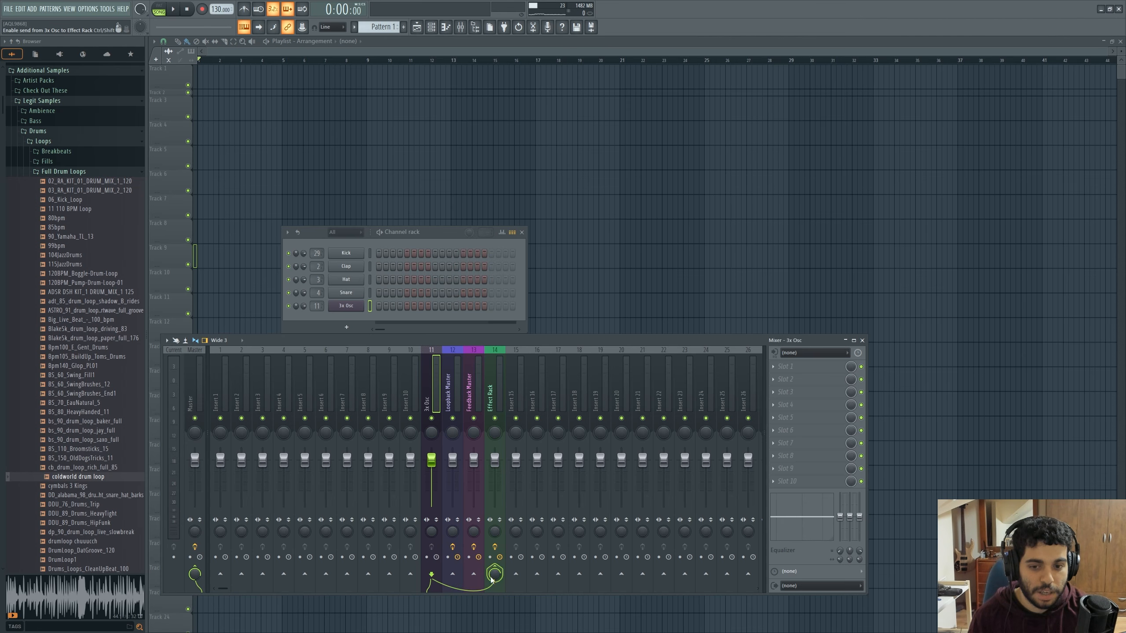
left_click(498, 408)
left_click(800, 369)
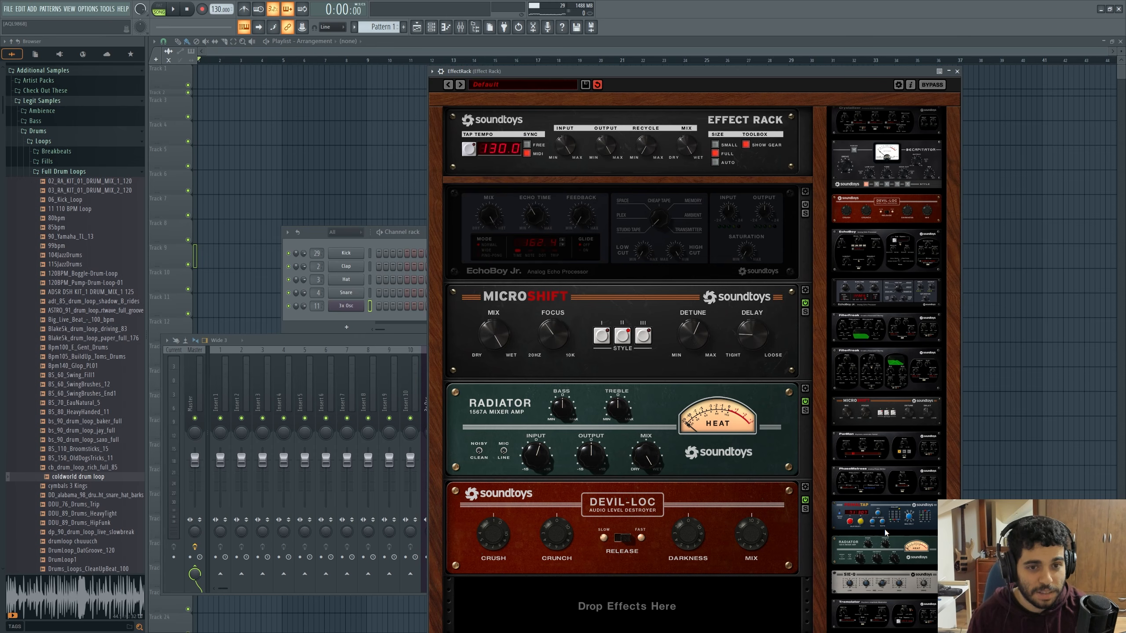
Audition the rack's Recycle feedback with EchoBoy Jr. still bypassed, bringing Recycle back to 0%
mouse_move(645, 149)
left_mouse_down()
mouse_move(649, 141)
mouse_move(649, 154)
left_mouse_up()
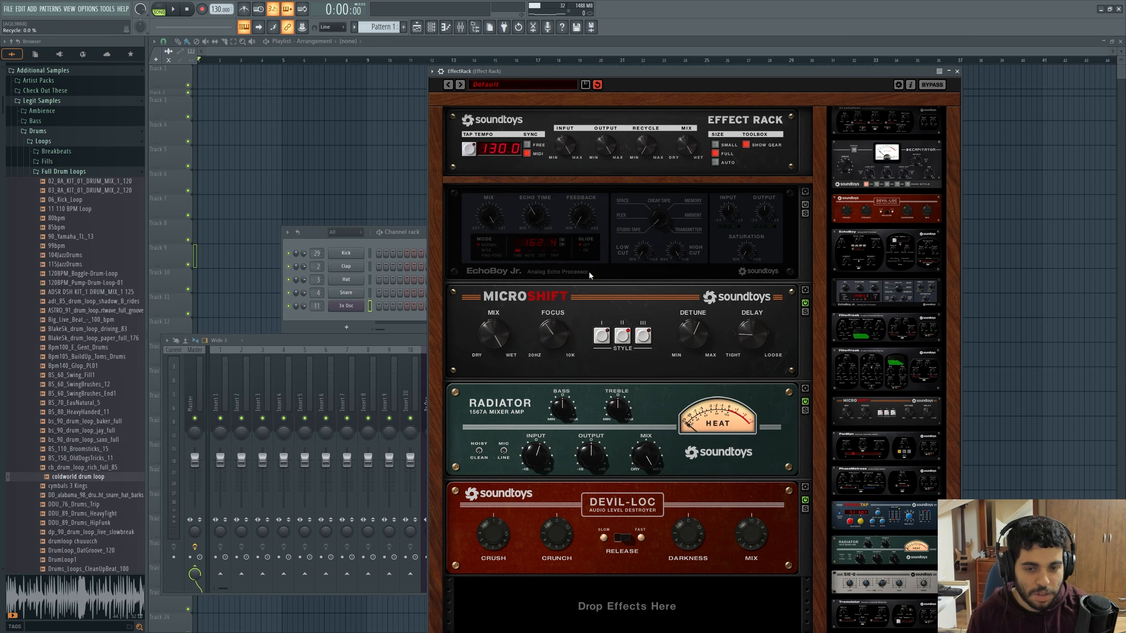
left_click_drag(560, 67, 526, 68)
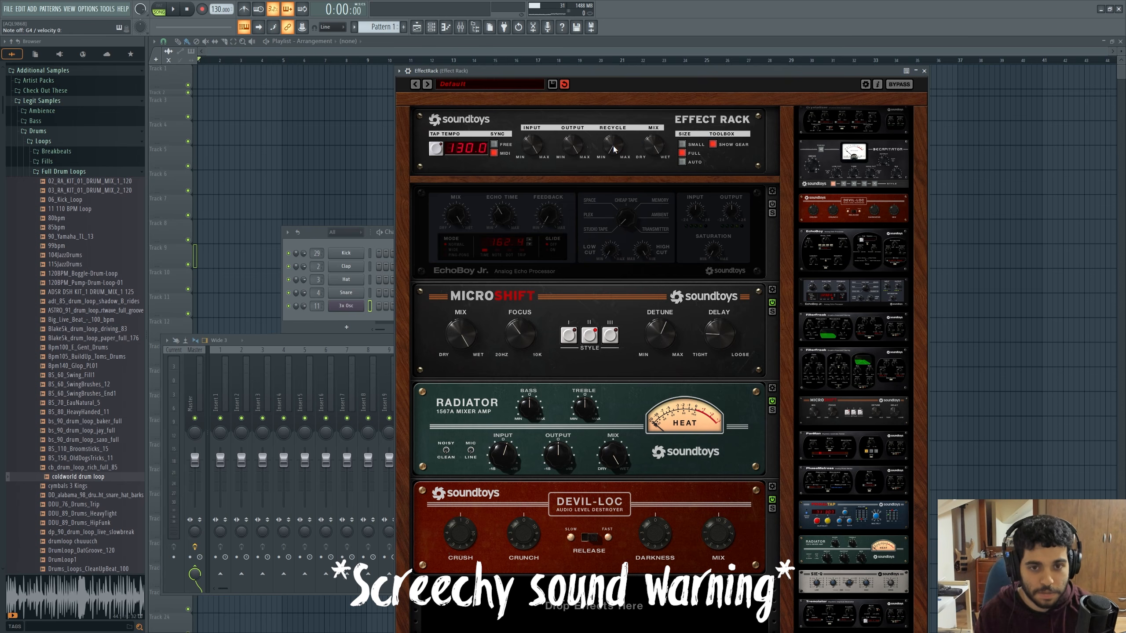
mouse_move(614, 146)
left_mouse_down()
mouse_move(627, 85)
mouse_move(612, 158)
left_mouse_up()
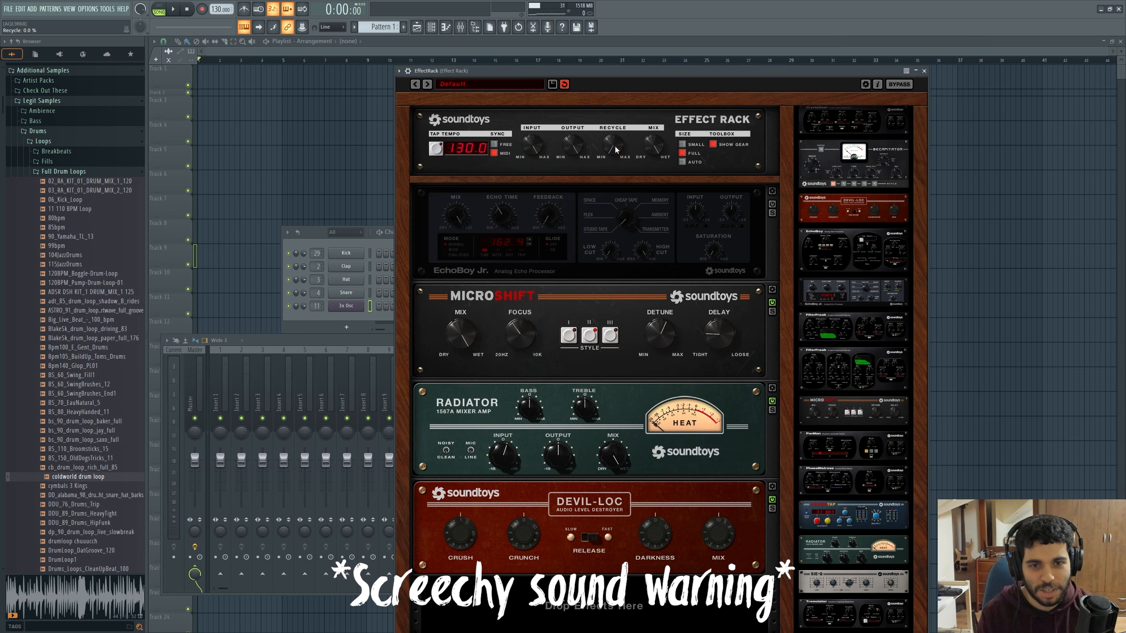
left_click_drag(615, 146, 626, 106)
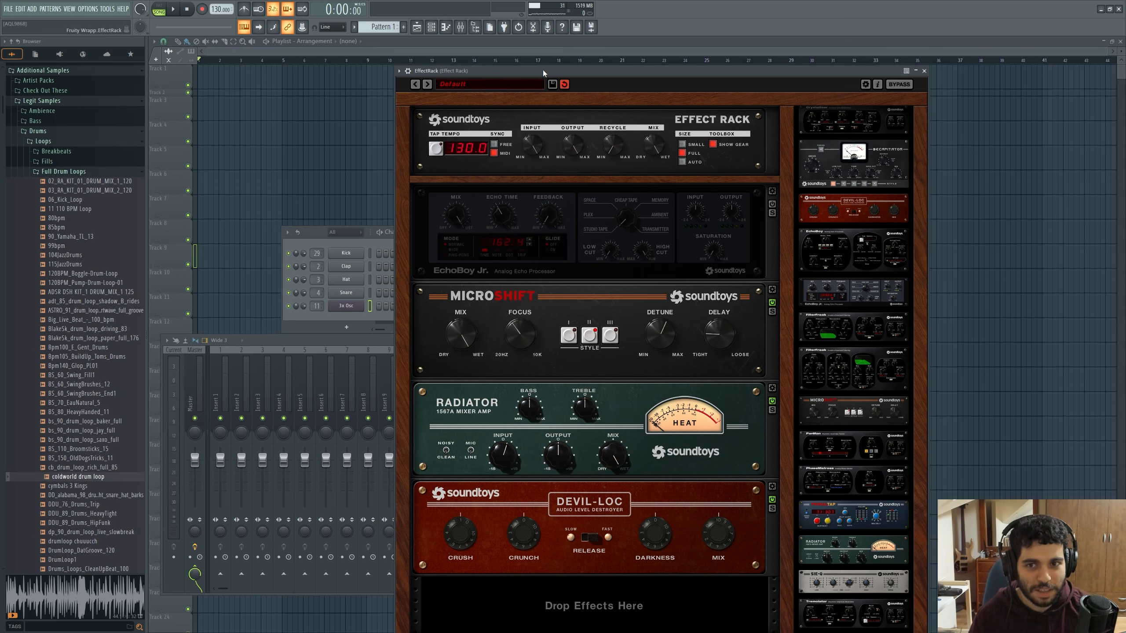
Enable EchoBoy Jr. in the rack and audition the Recycle feedback through it, returning Recycle to 0%
left_click_drag(543, 71, 485, 76)
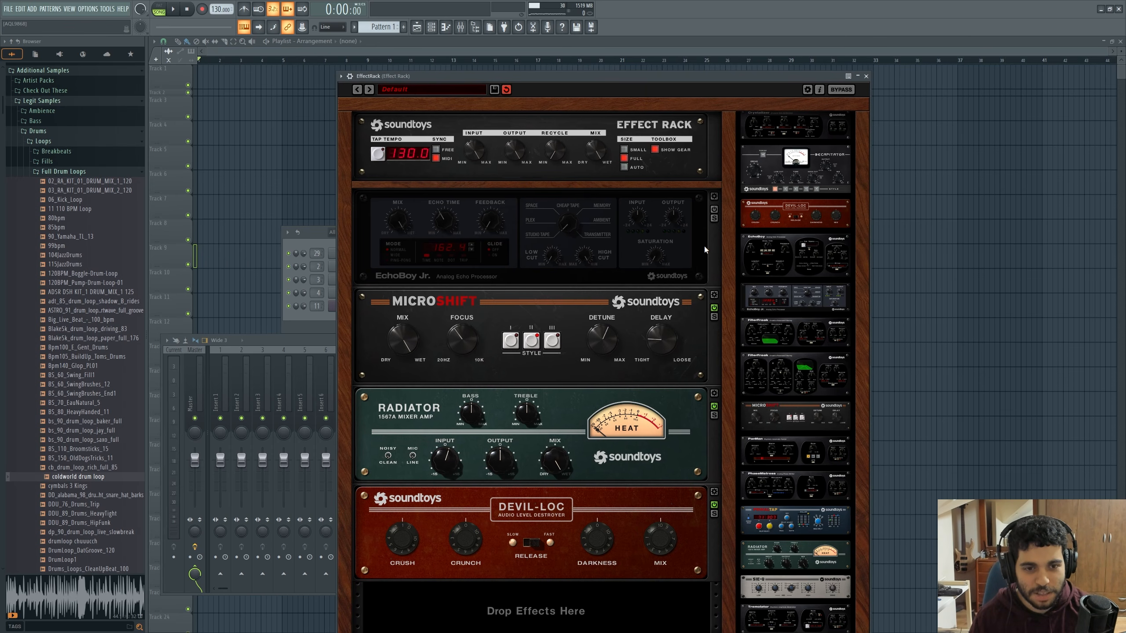
left_click(714, 209)
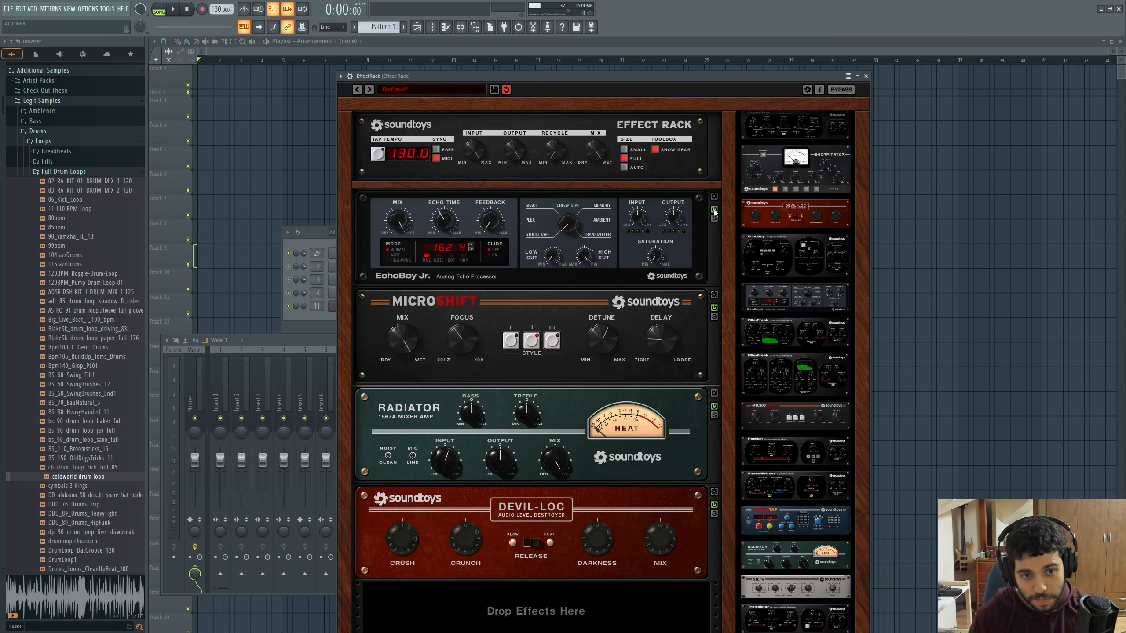
left_click_drag(538, 78, 584, 75)
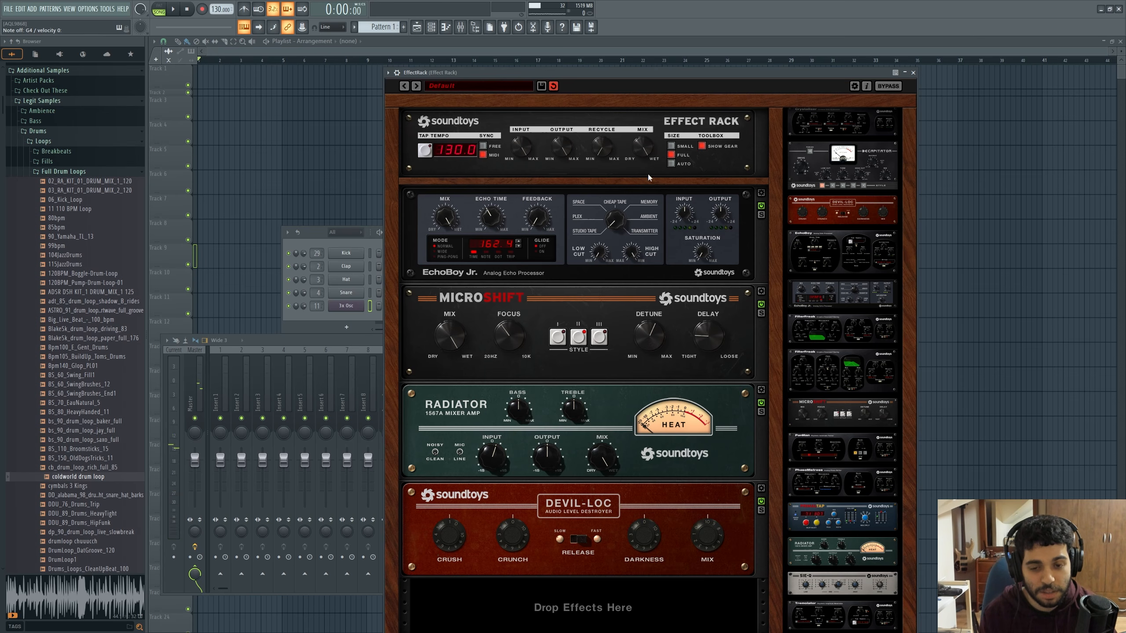
left_click_drag(603, 151, 603, 130)
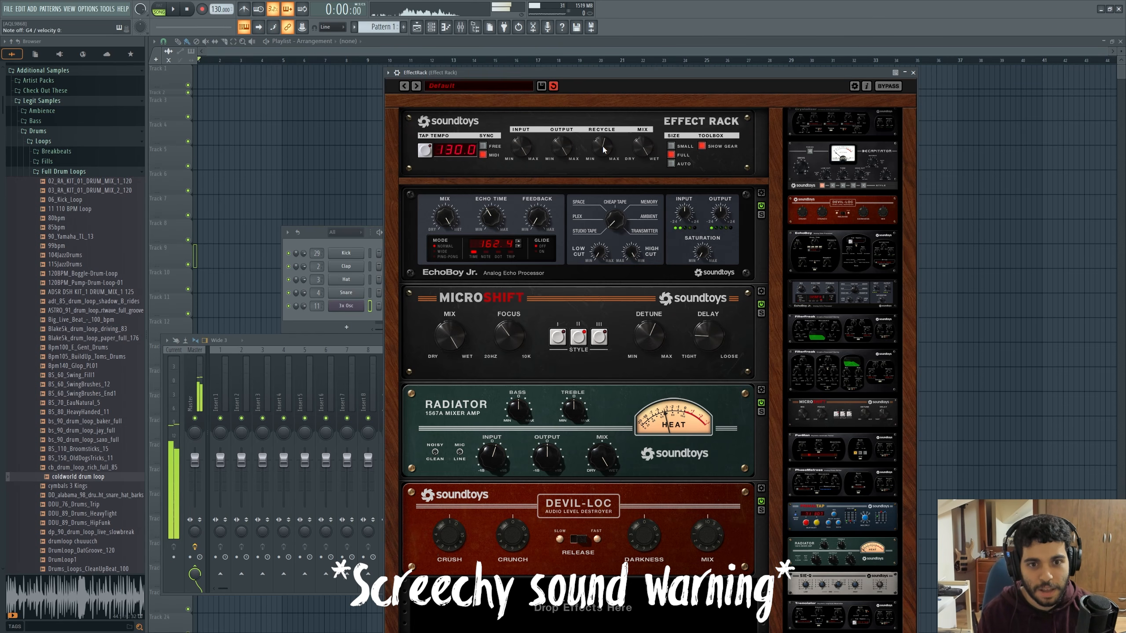
left_click_drag(603, 146, 601, 230)
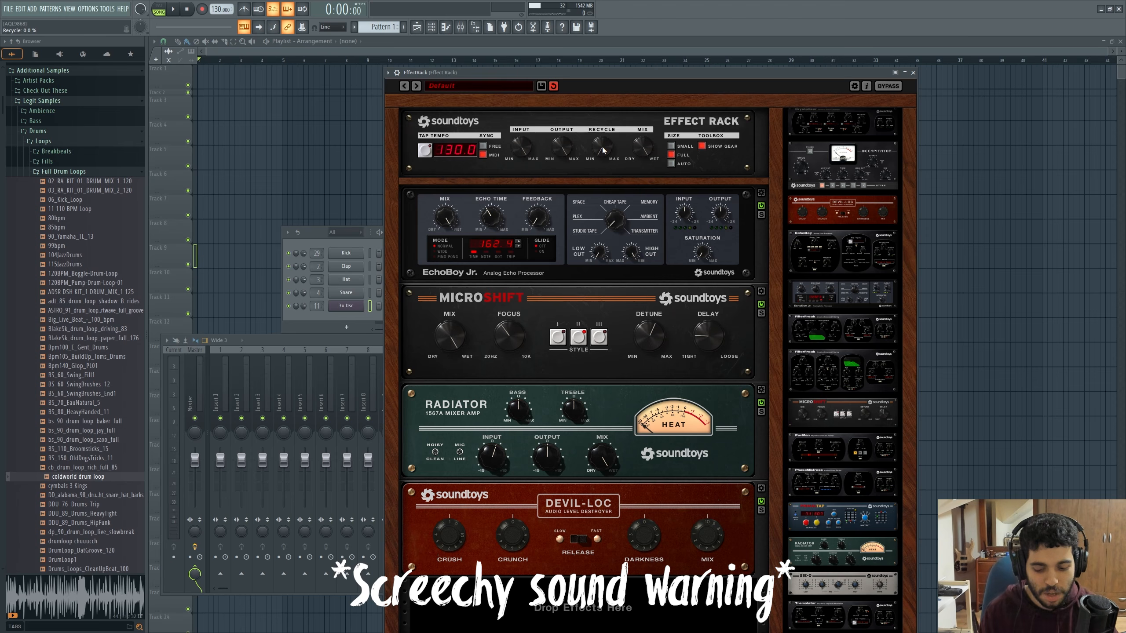
left_click_drag(603, 150, 598, 243)
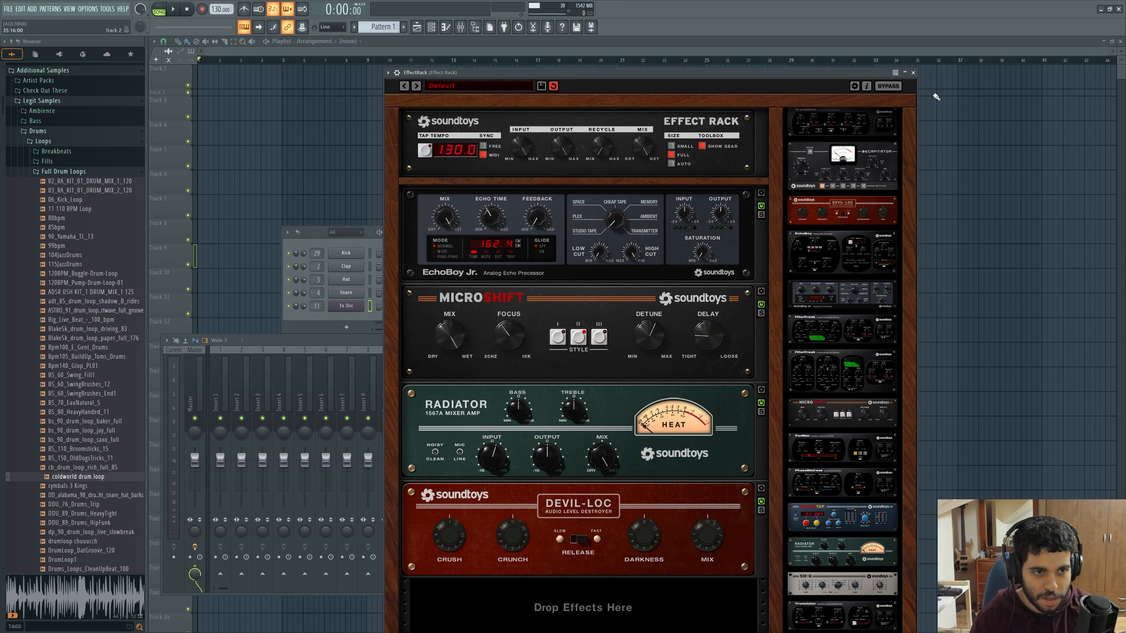
Close the rack, reroute 3x Osc from the Effect Rack track to Feedback Master, and open that track's Patcher
left_click(913, 73)
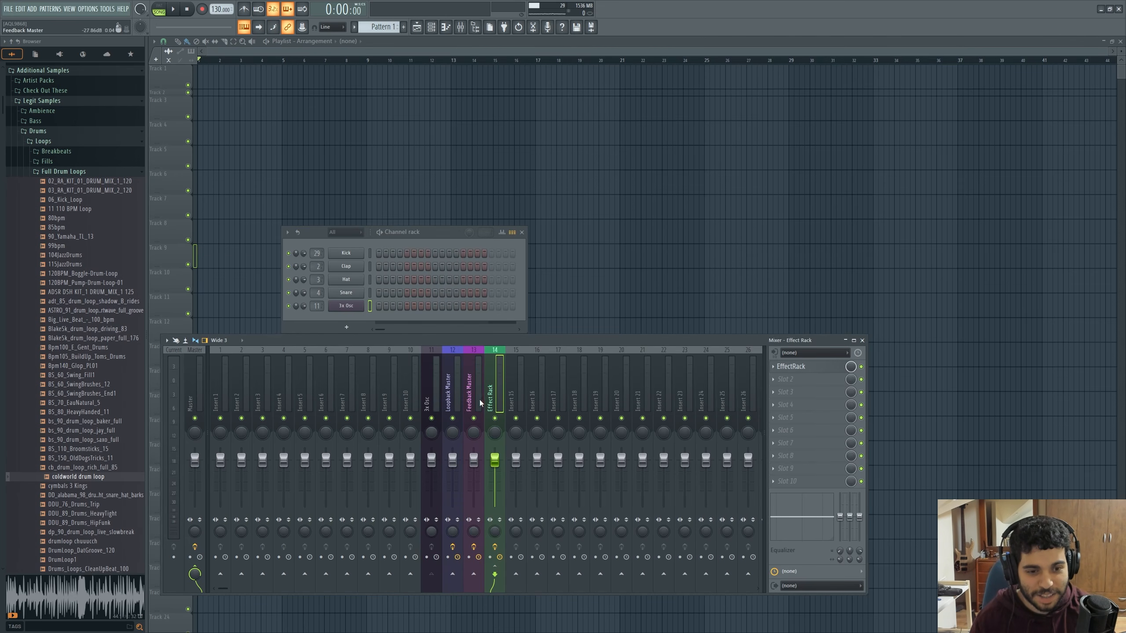
left_click(495, 574)
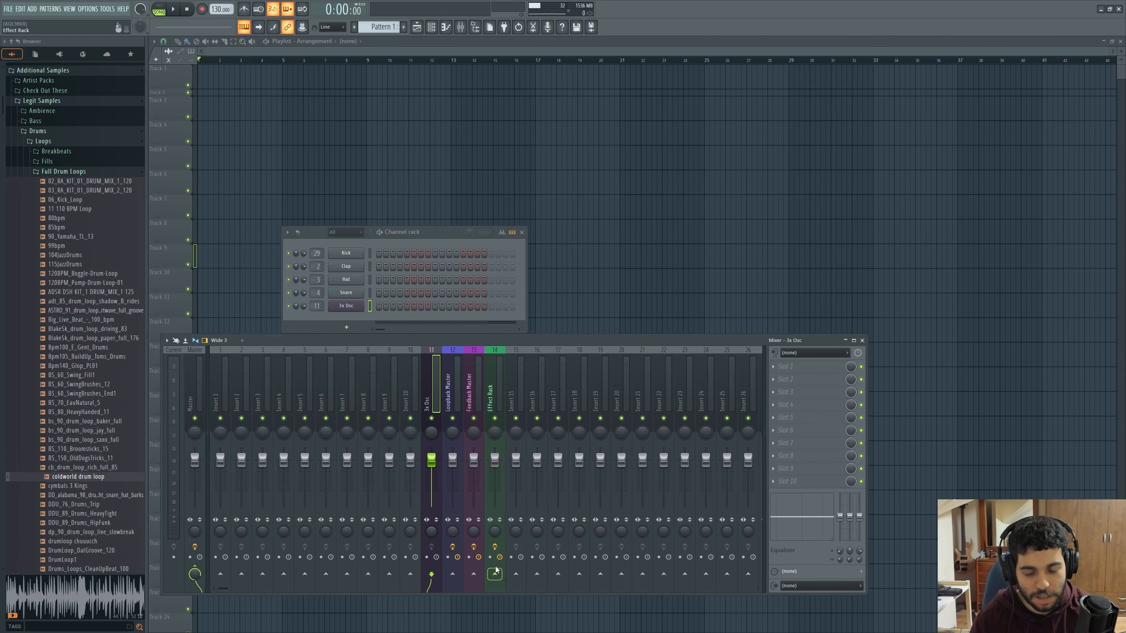
left_click(472, 578)
left_click(476, 388)
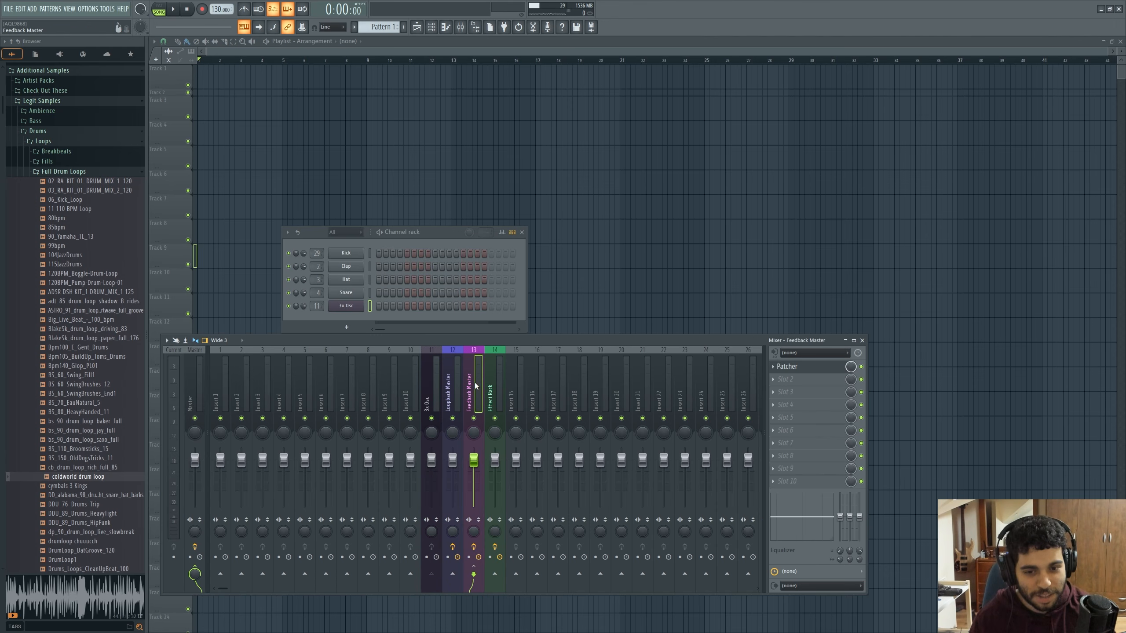
left_click(816, 369)
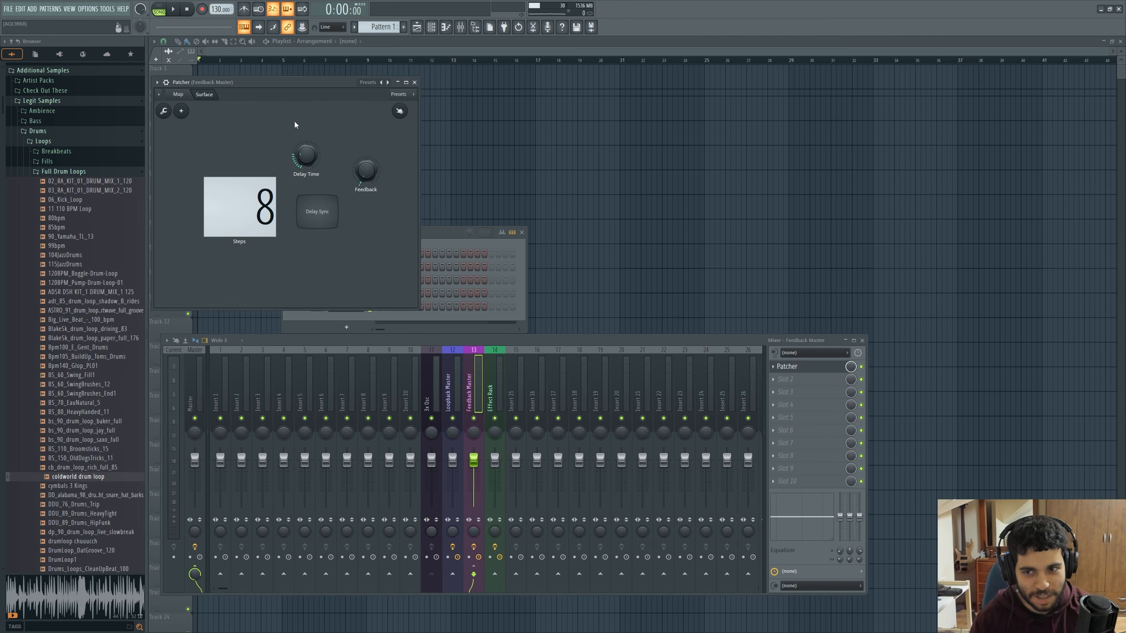
Show the Feedback Master Patcher's map and enlarge and reposition its window so the whole module chain is visible
left_click_drag(249, 78, 497, 113)
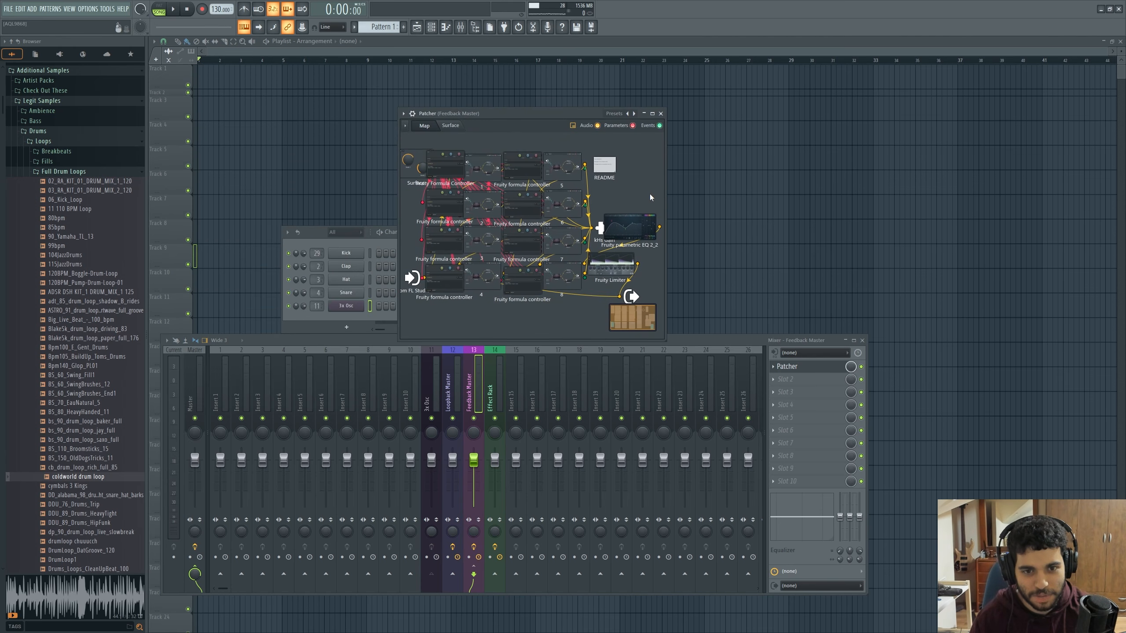
left_click_drag(666, 207, 854, 206)
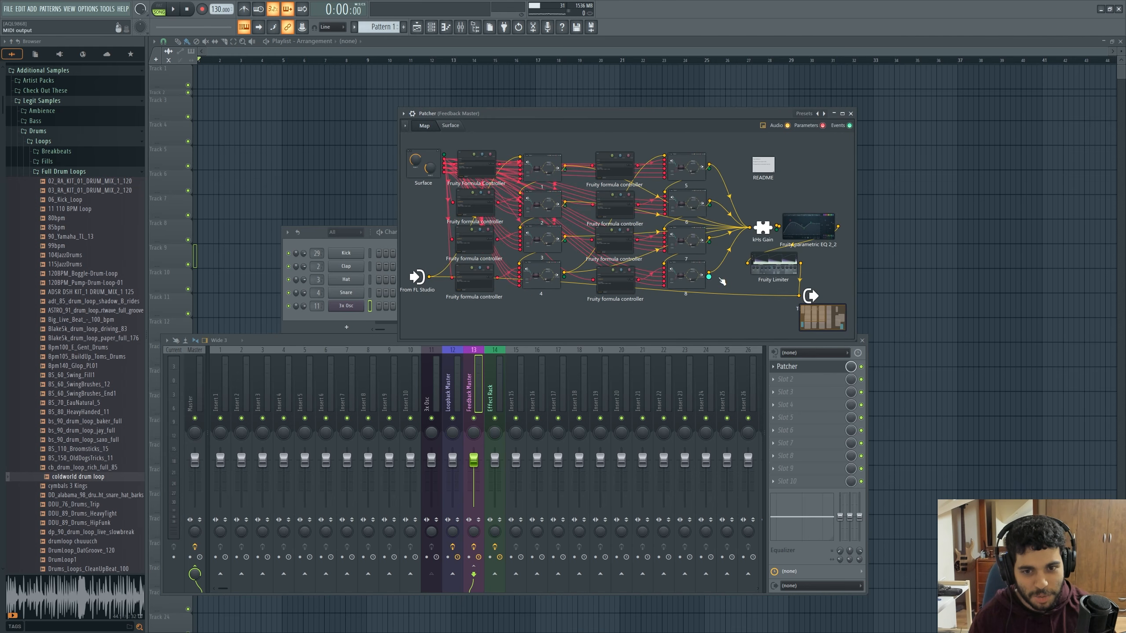
left_click_drag(654, 339, 648, 351)
left_click_drag(557, 113, 608, 83)
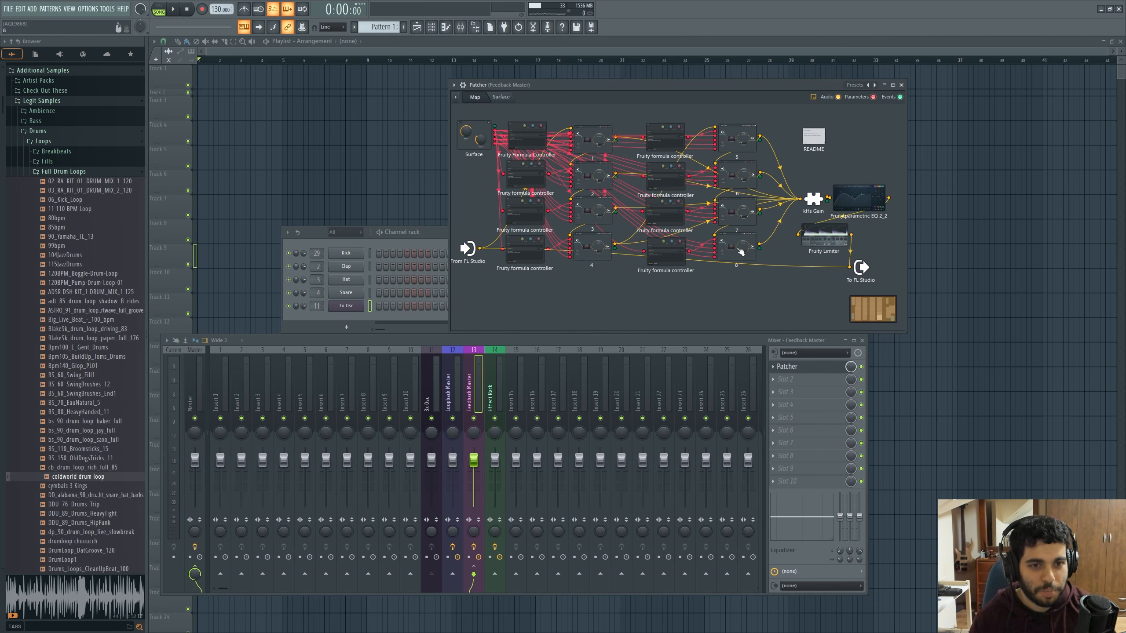
Examine nested Patcher module 1, including the effects inside FX 1 and the kHs Delay settings inside Delay 1
double_click(600, 141)
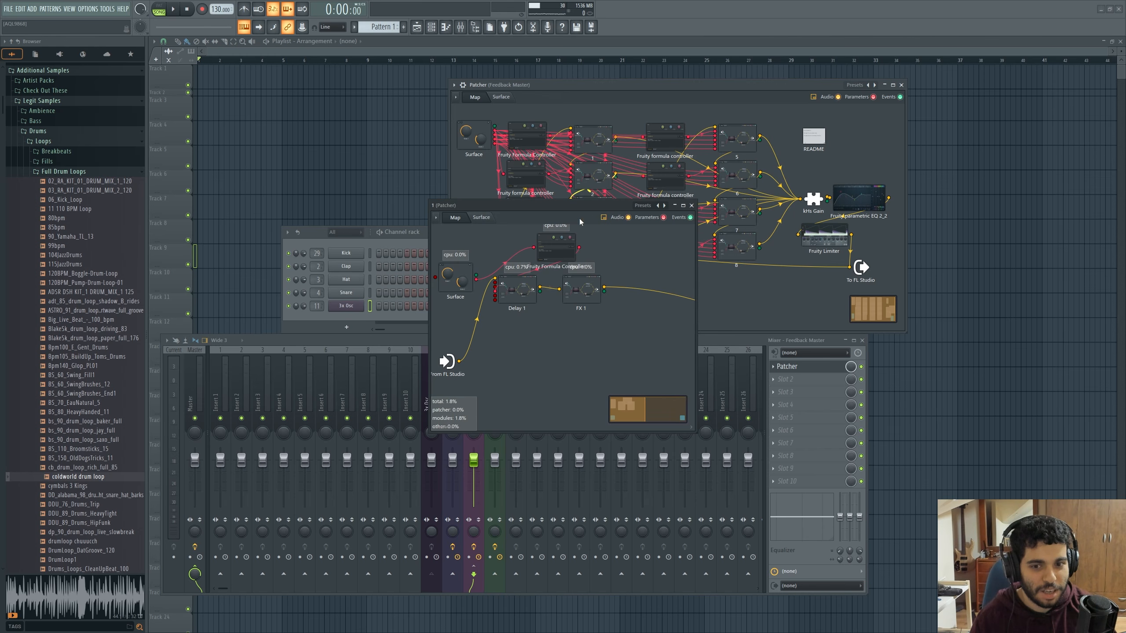
left_click_drag(571, 209, 548, 266)
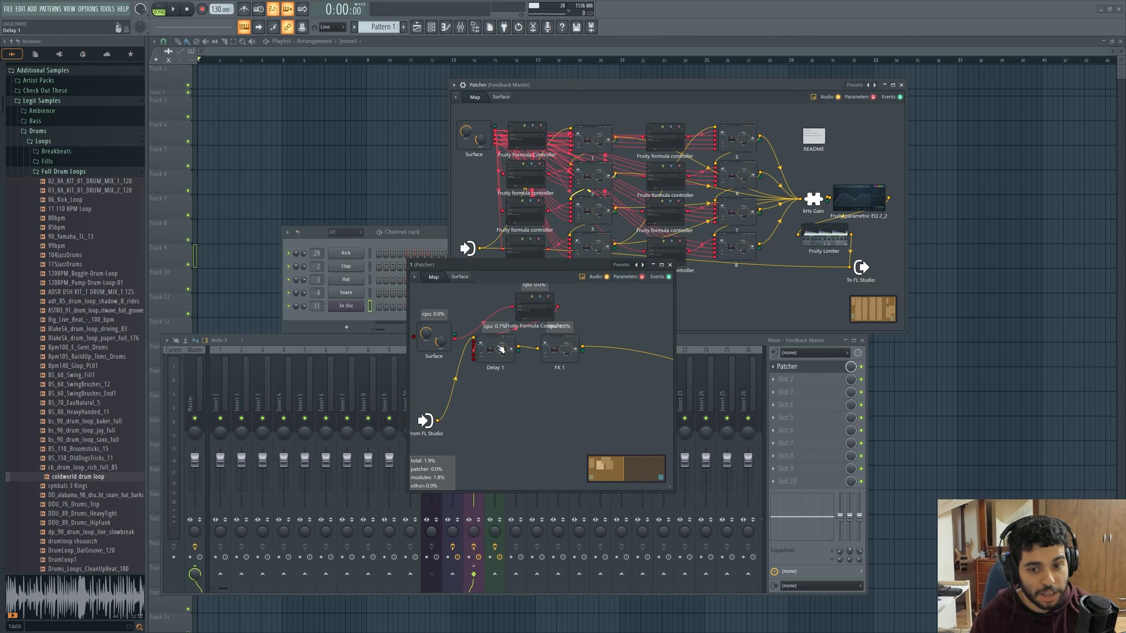
double_click(561, 350)
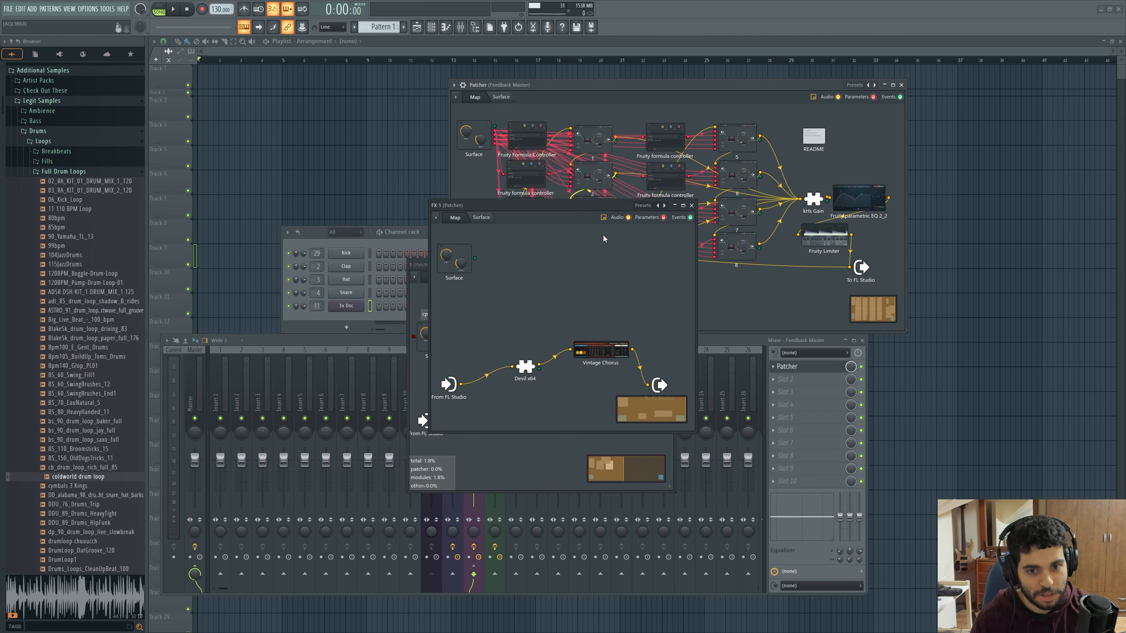
left_click(691, 206)
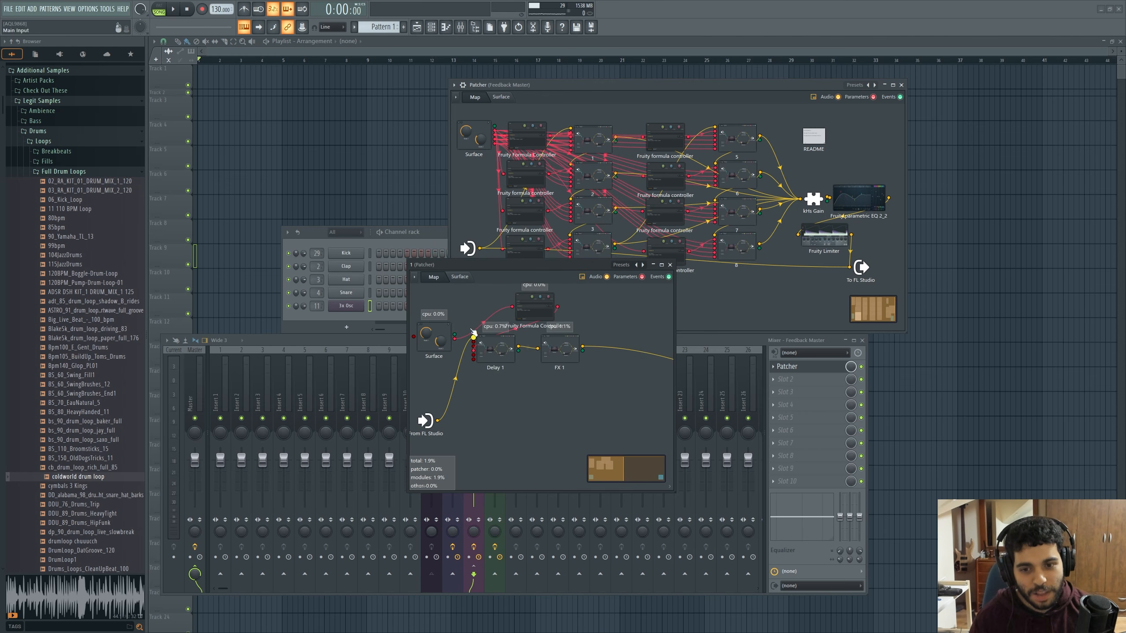
double_click(495, 352)
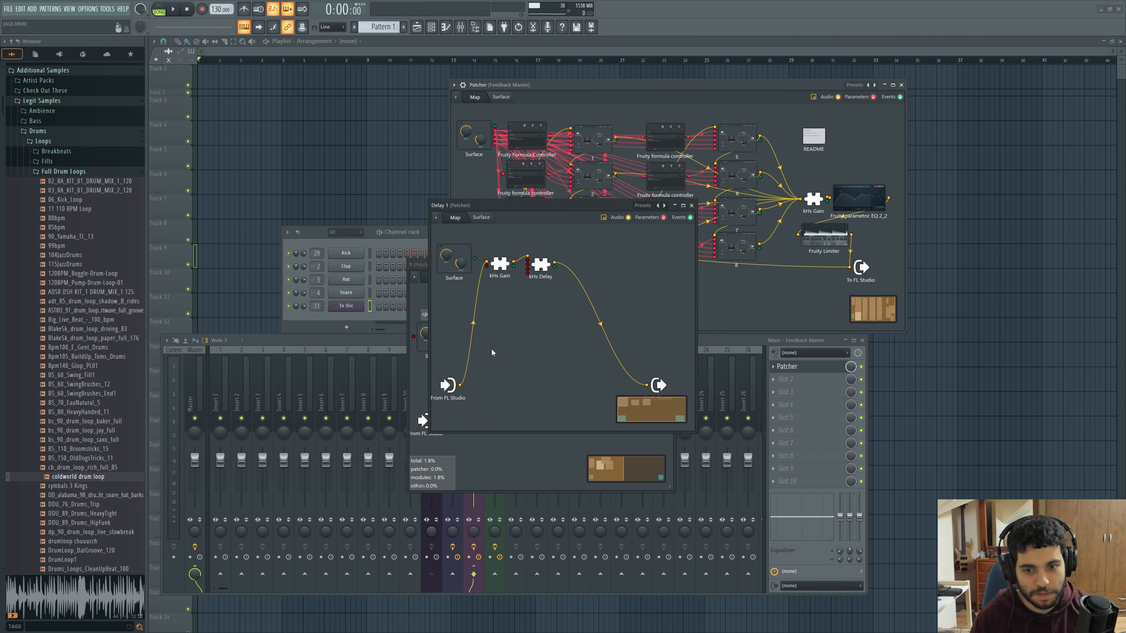
double_click(540, 264)
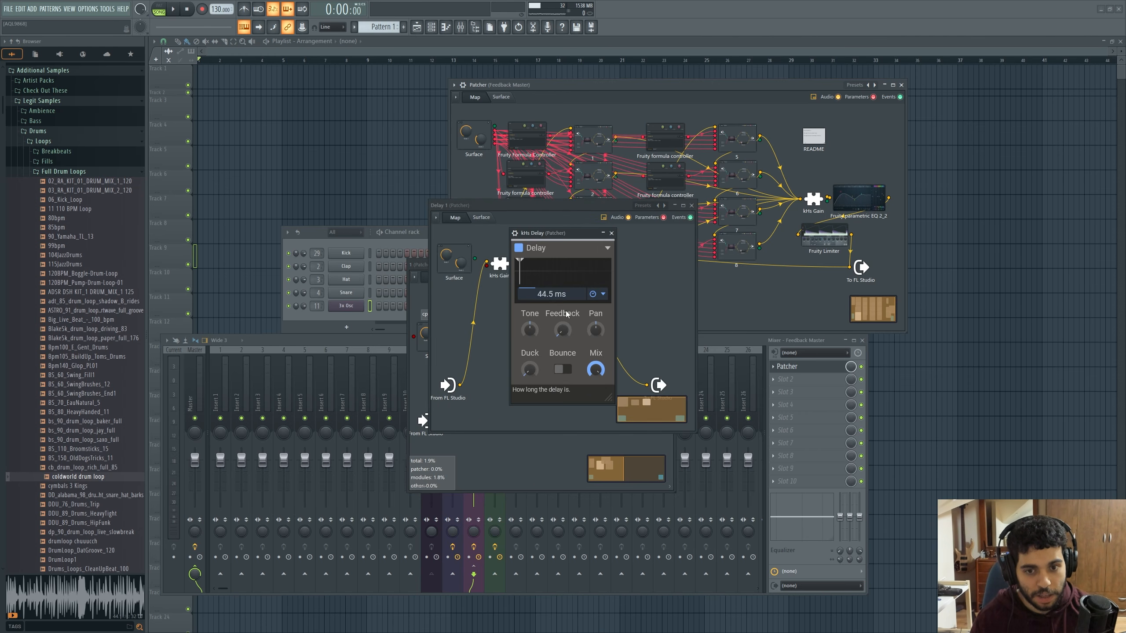
left_click(612, 232)
left_click(692, 206)
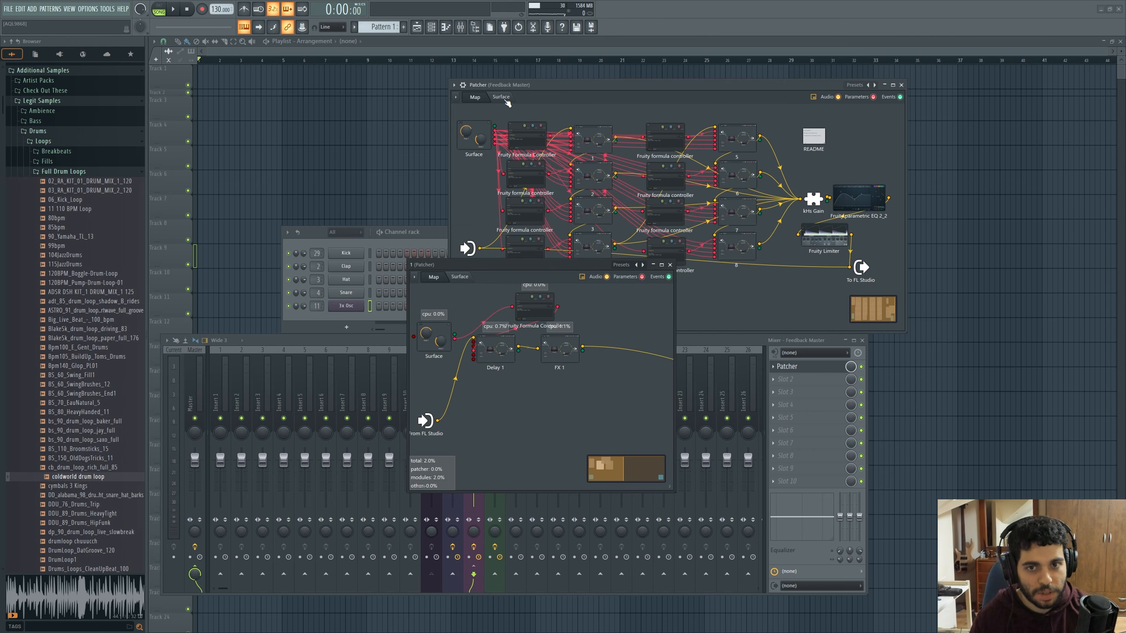
Set Steps to 1 on the Feedback Master's control surface, check the module map, and raise the Delay Time
left_click(506, 98)
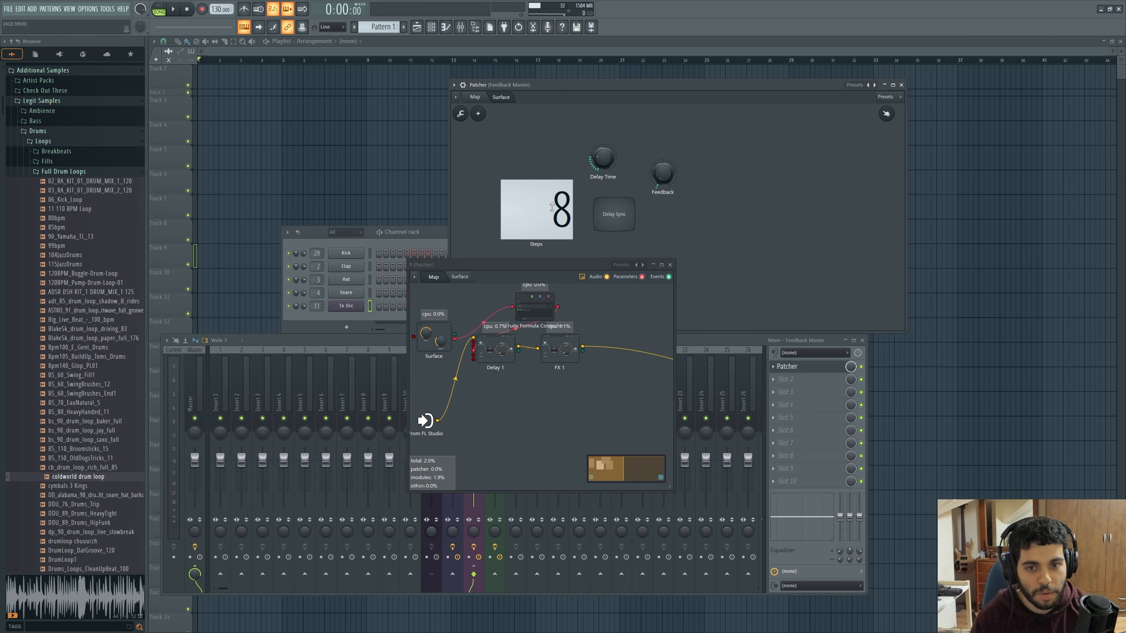
mouse_move(548, 212)
left_mouse_down()
mouse_move(548, 239)
mouse_move(548, 212)
left_mouse_up()
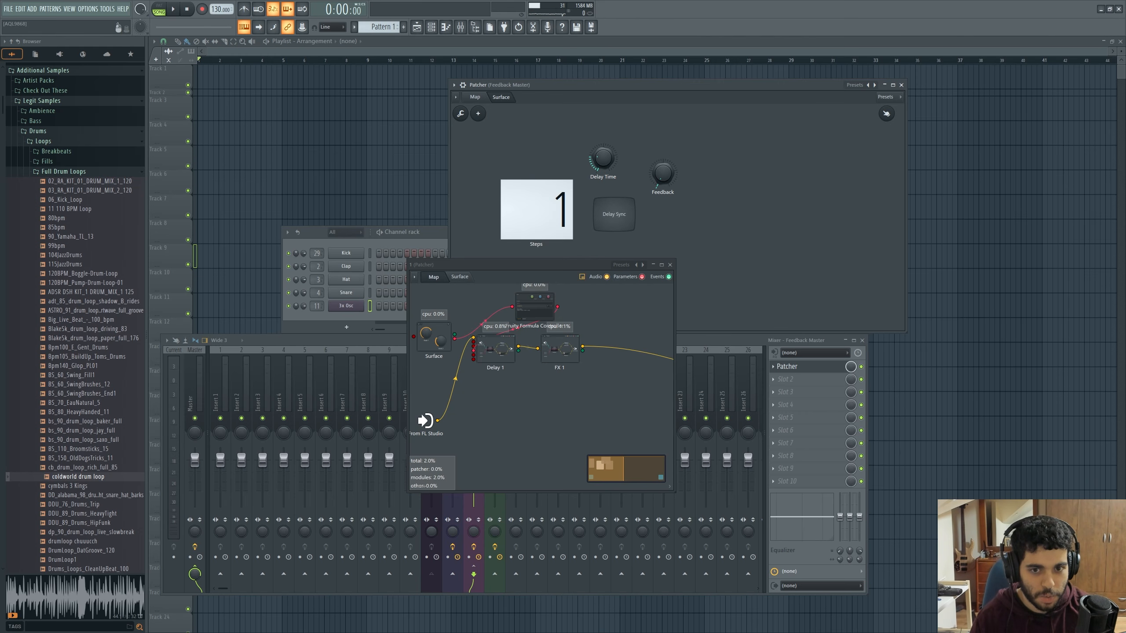
left_click(475, 97)
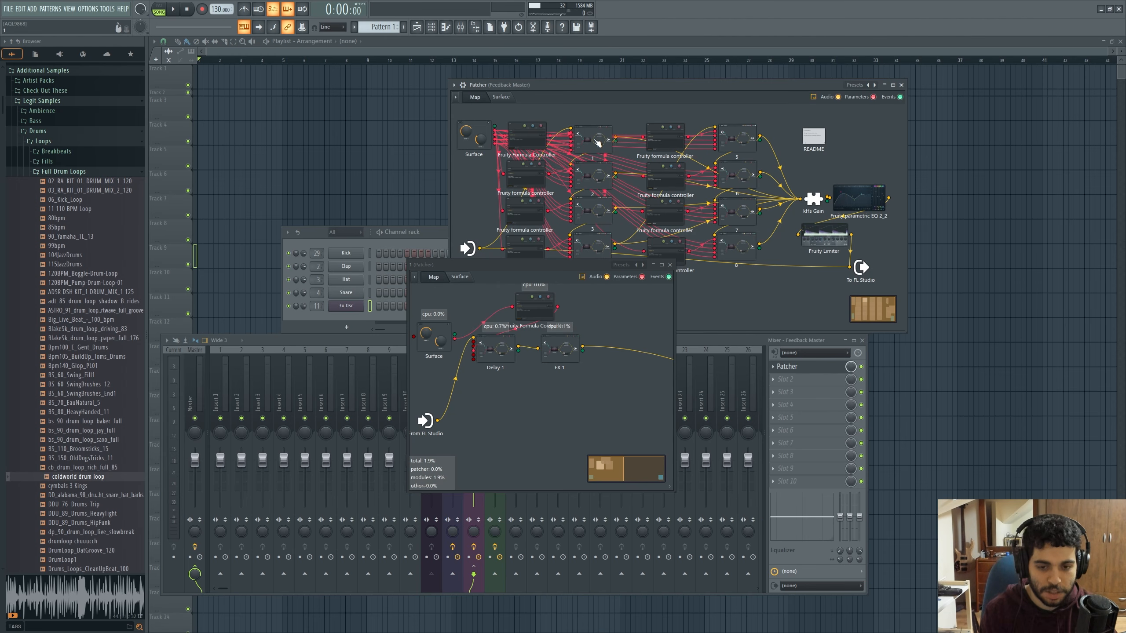
left_click(501, 97)
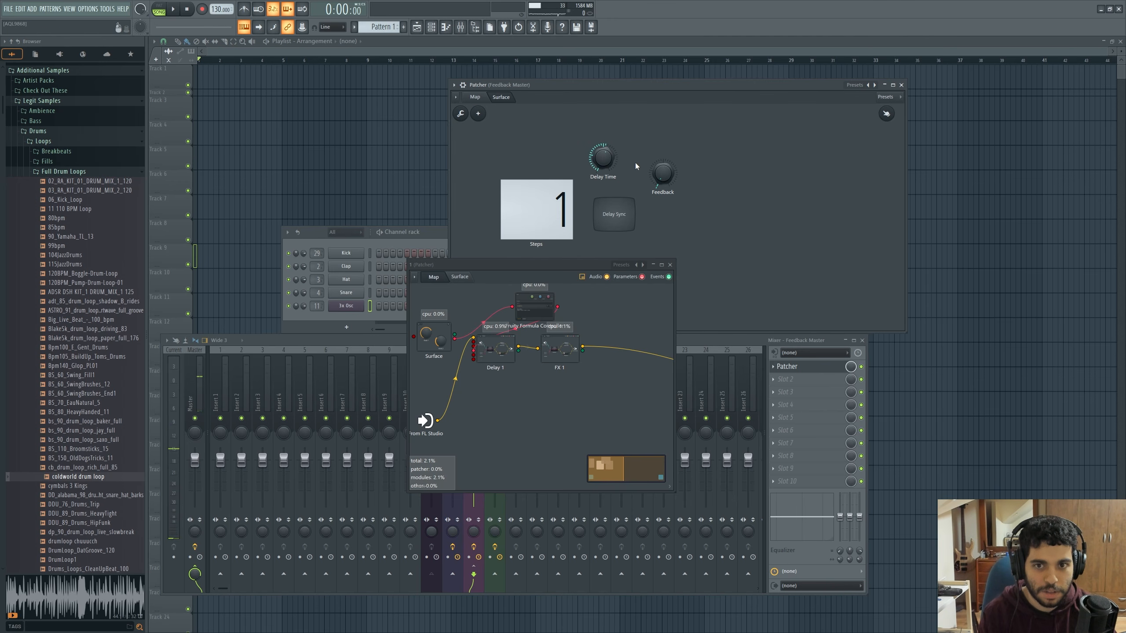
Set Steps to 2 on the Feedback Master surface, hide the map's parameter connections, and move the module 1 window down
left_click(476, 97)
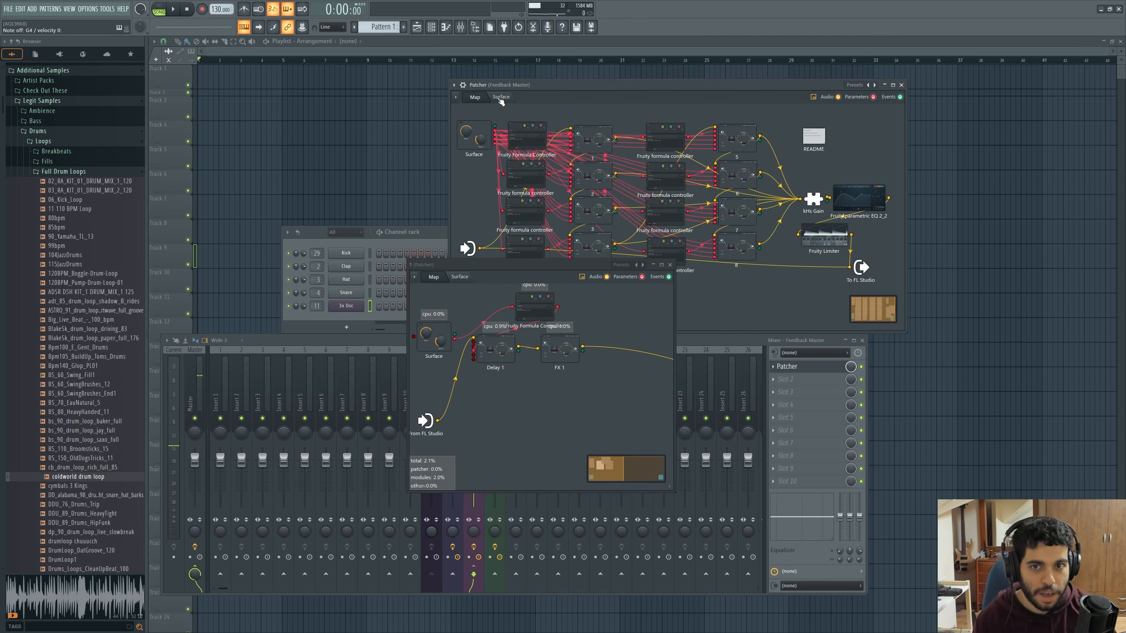
left_click(501, 99)
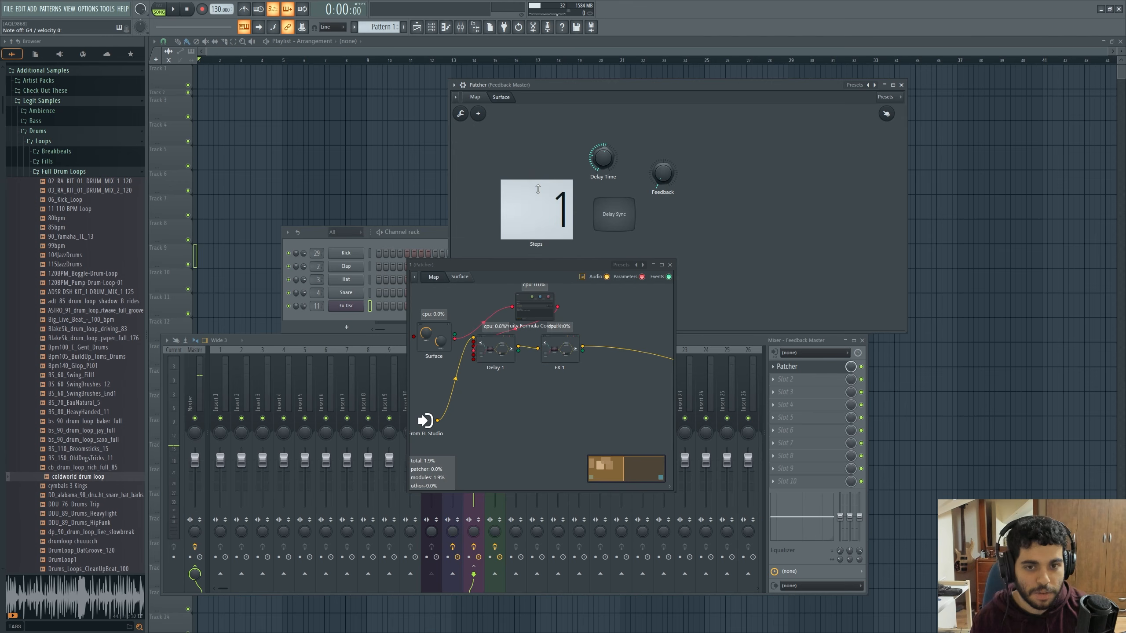
left_click(487, 96)
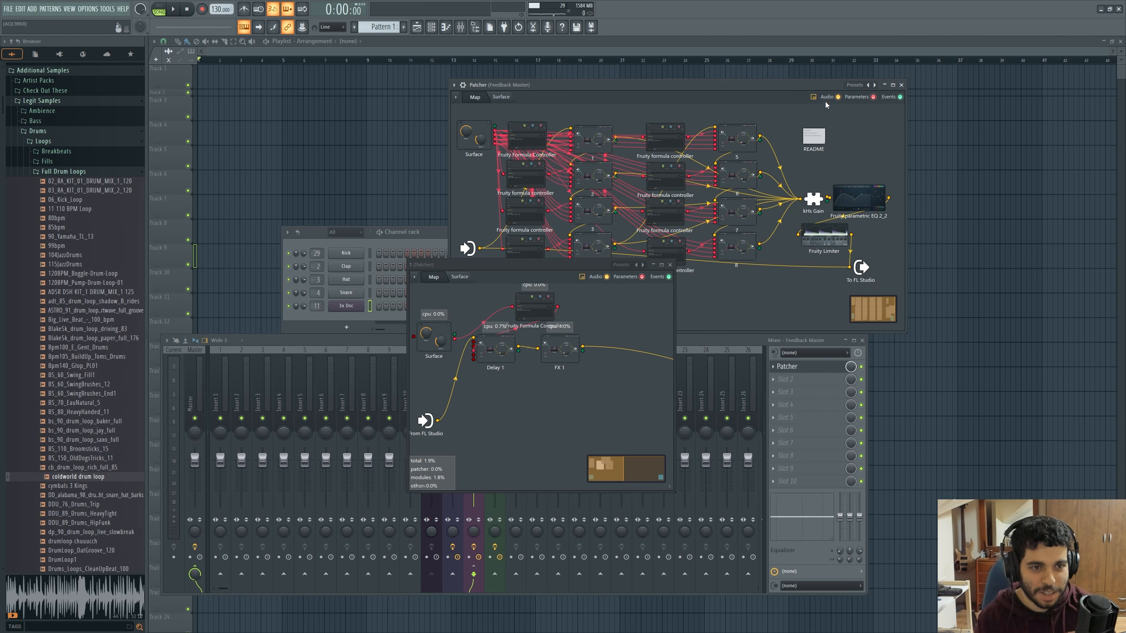
left_click(873, 97)
left_click_drag(559, 266, 560, 305)
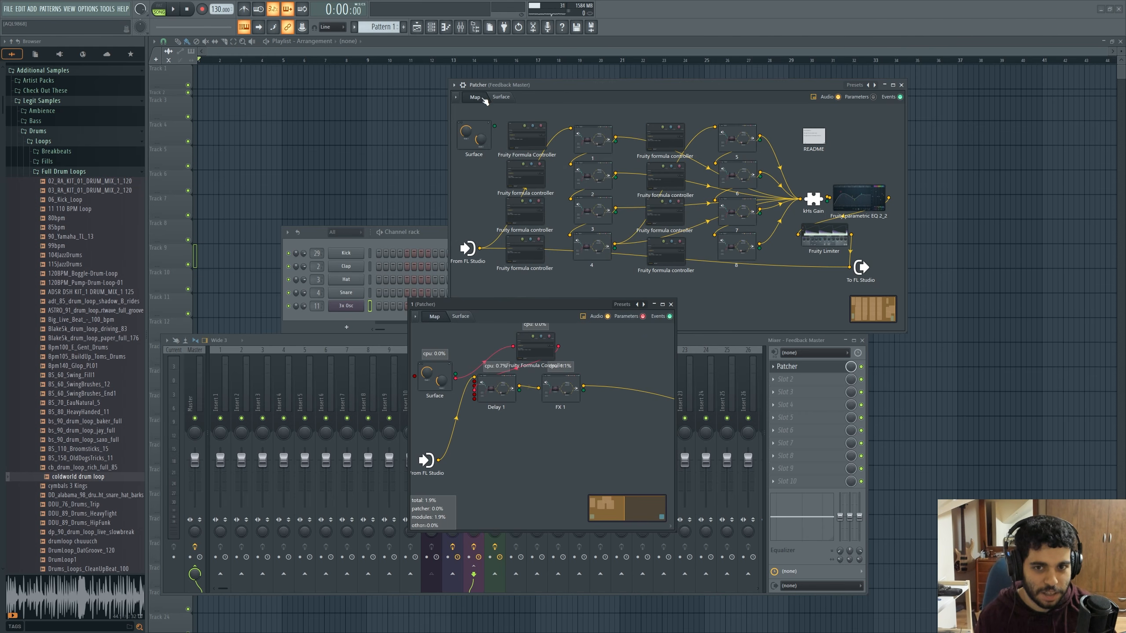
Set Steps to 8 on the Feedback Master's control surface and return to the module map
left_click(504, 98)
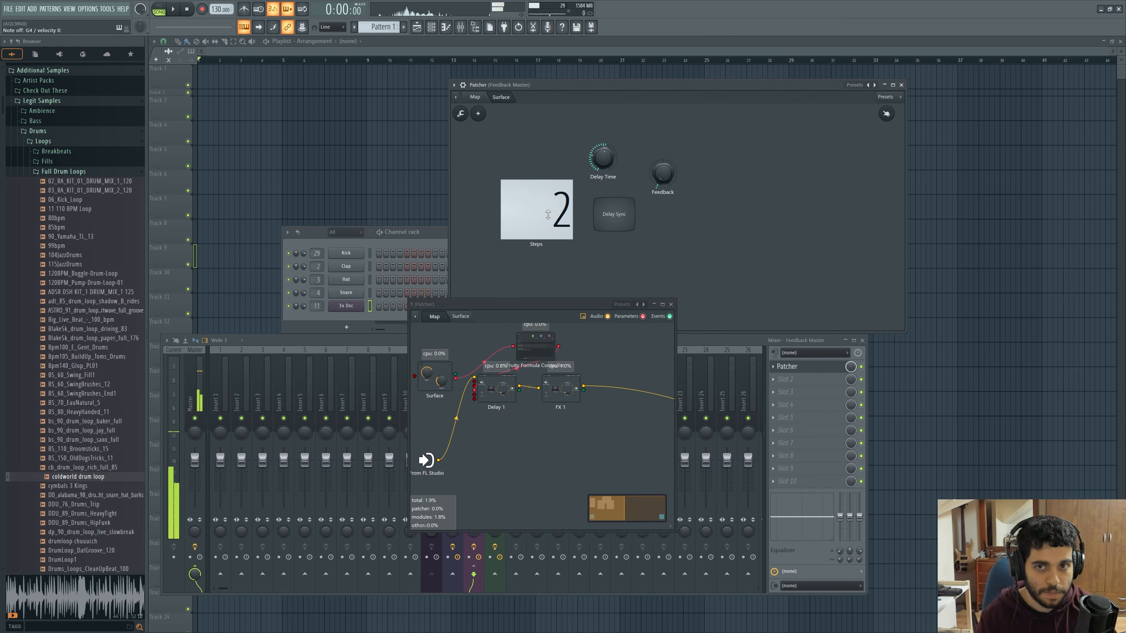
left_click_drag(548, 215, 548, 213)
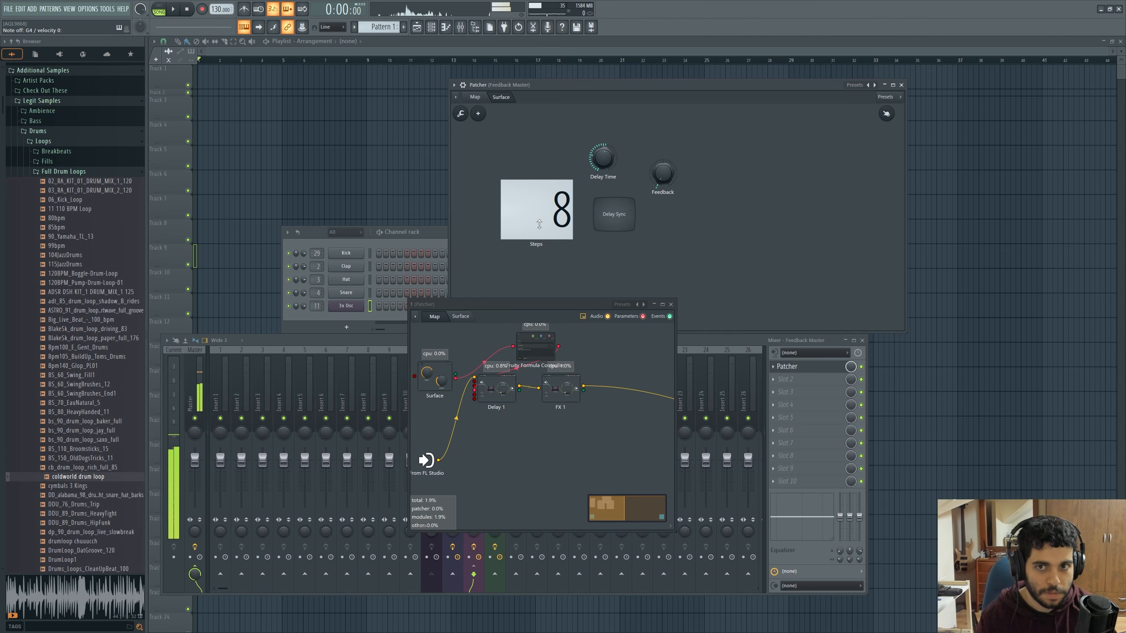
left_click(474, 97)
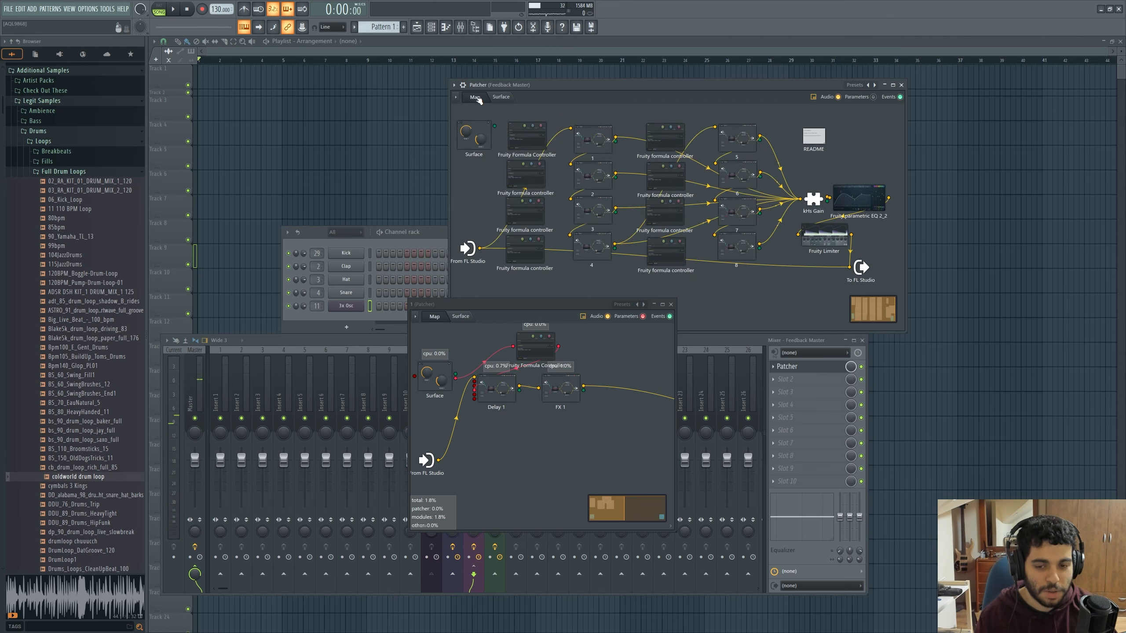
Examine the Devil and Vintage Chorus effects inside module 1's FX 1 Patcher
left_click(570, 389)
left_click_drag(561, 205, 561, 365)
left_click(566, 530)
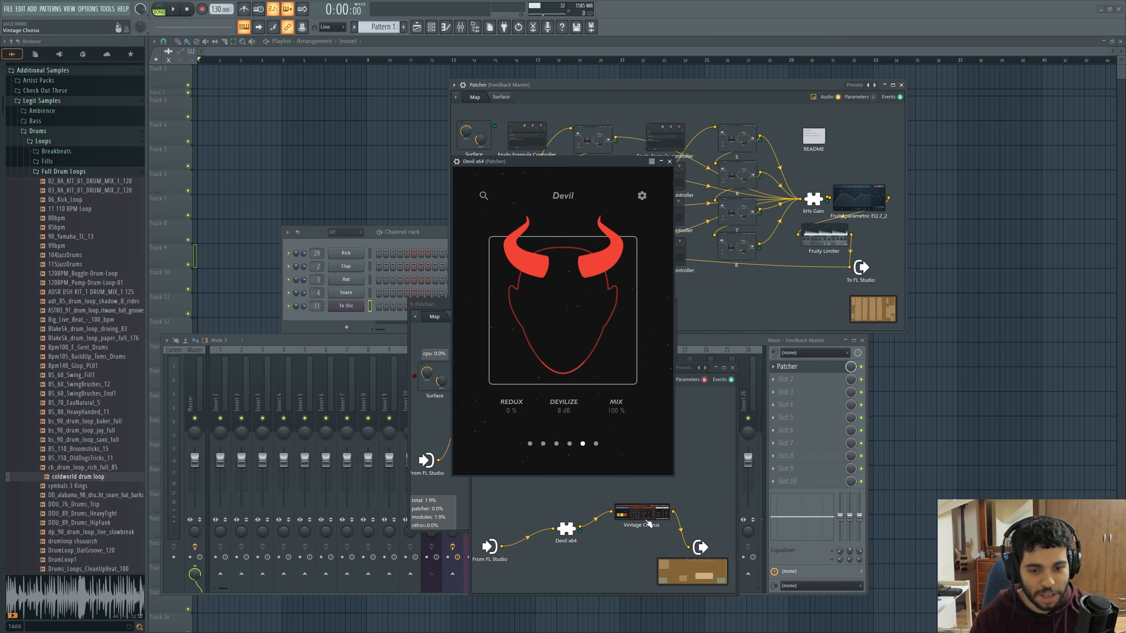
left_click(641, 514)
left_click(723, 268)
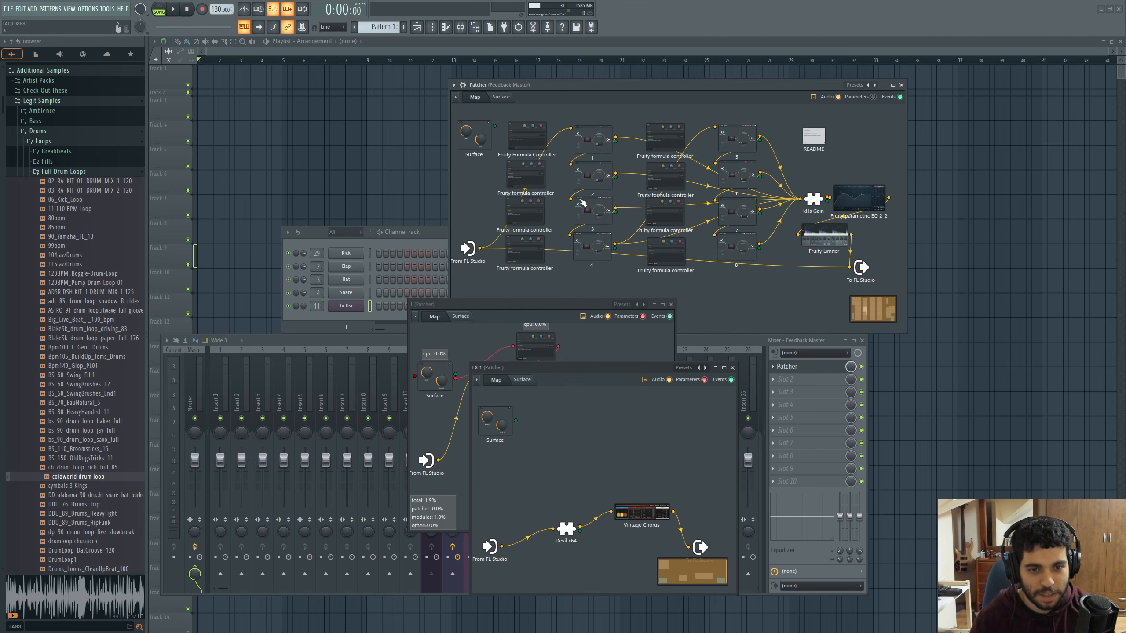
Adjust the Delay Time on the Feedback Master surface, return to its map, and close the FX 1 and module 1 windows
left_click(500, 96)
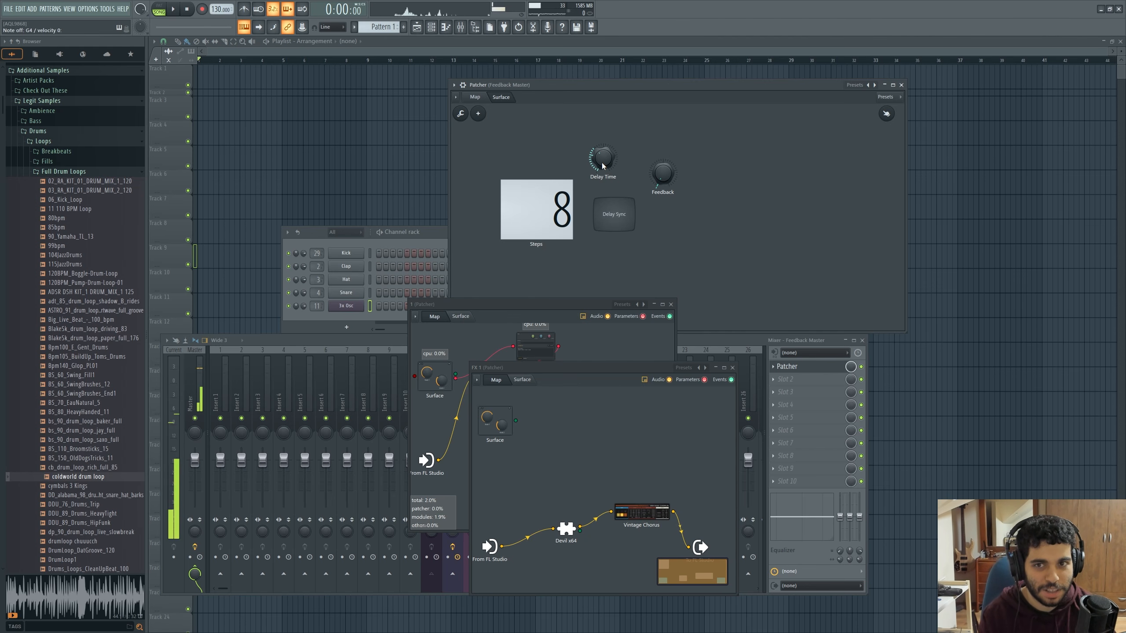
left_click_drag(602, 162, 602, 157)
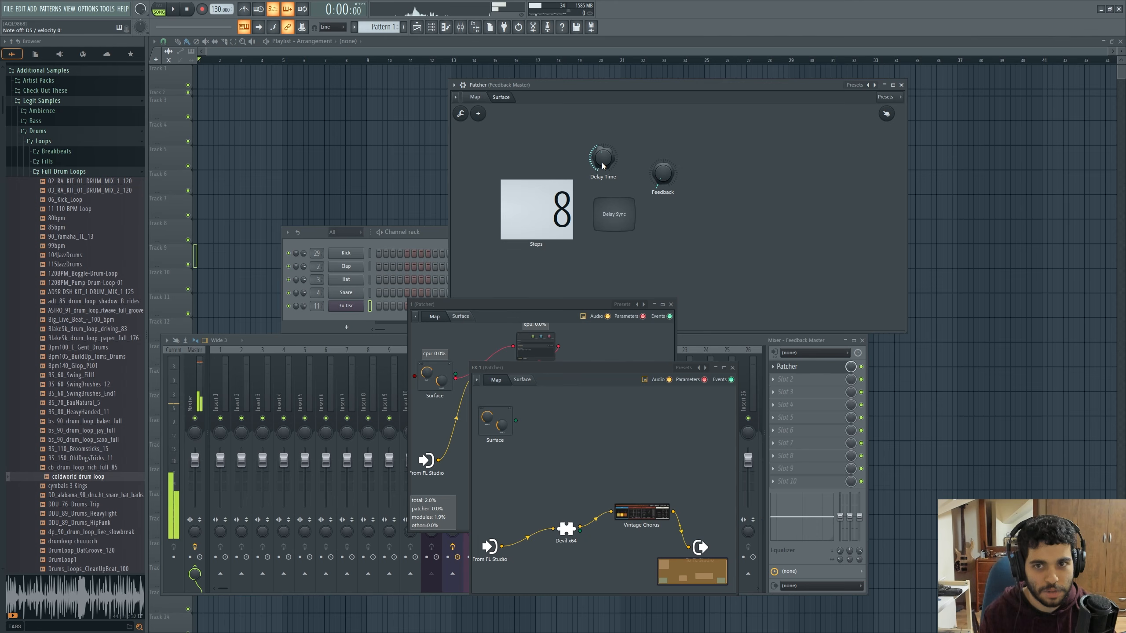
left_click(485, 102)
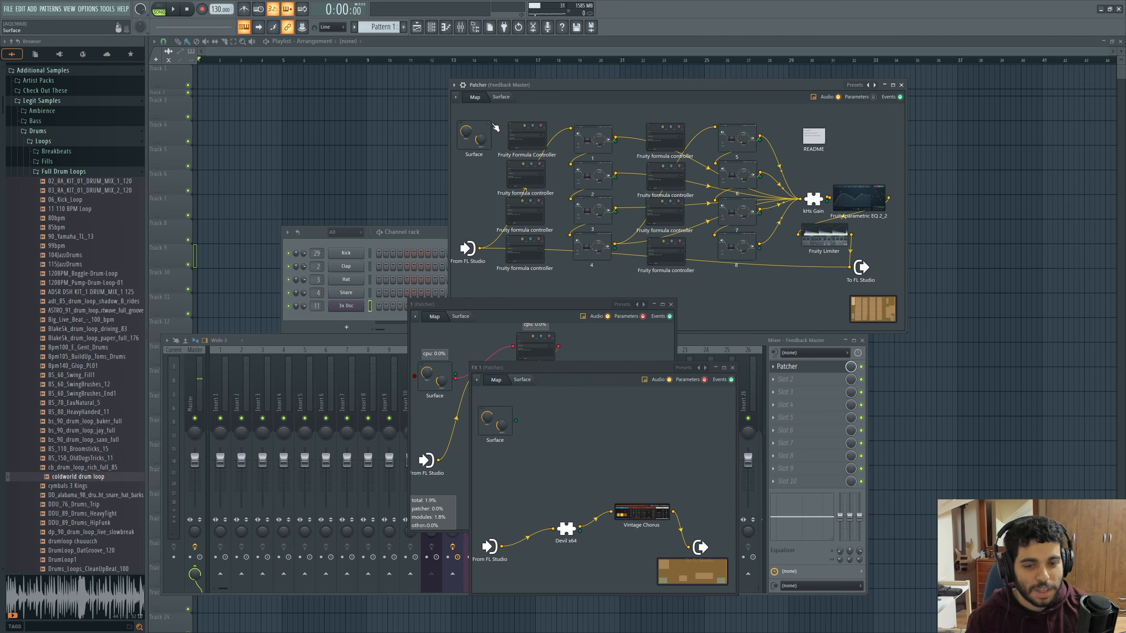
left_click(733, 368)
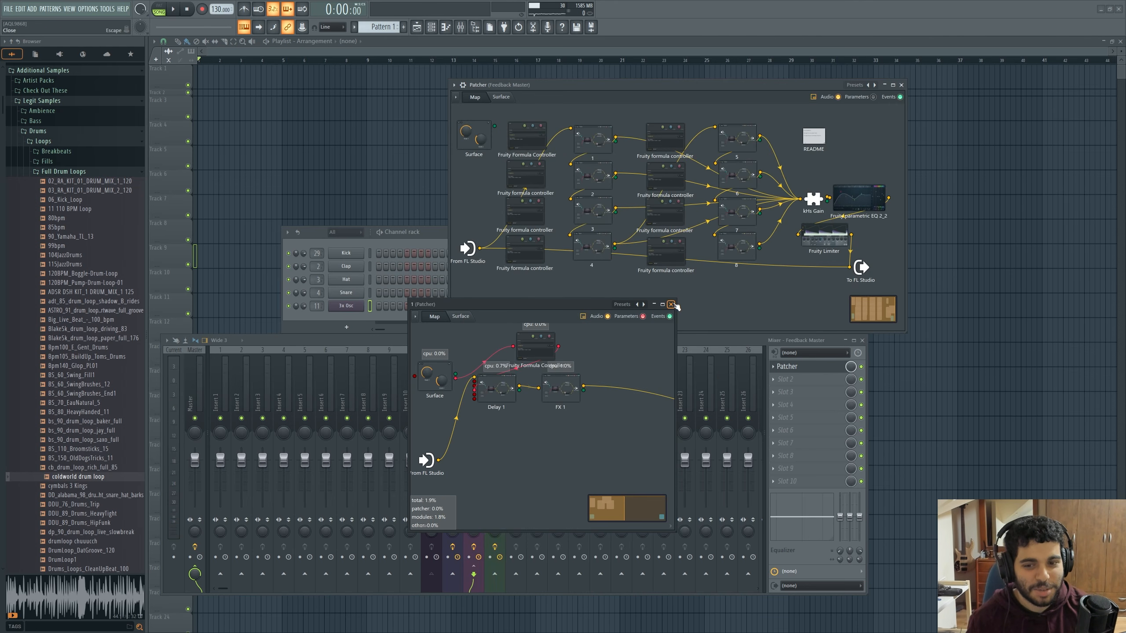
left_click(670, 304)
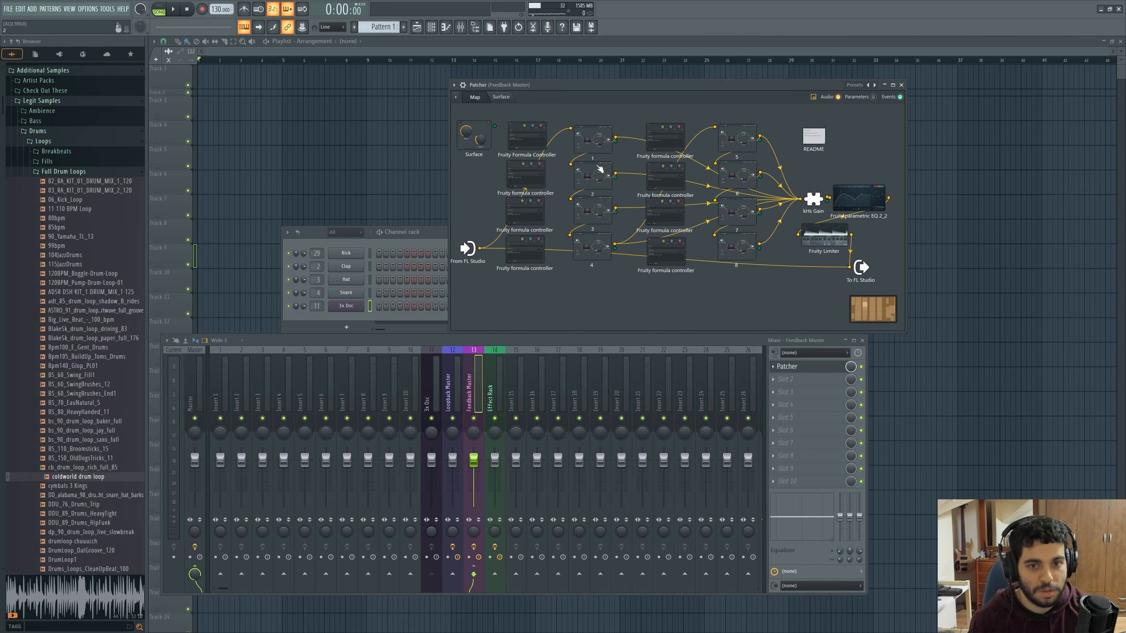
Open the kHs Delay inside module 1's Delay 1 and arrange the windows with the Feedback Master's control surface visible
double_click(596, 141)
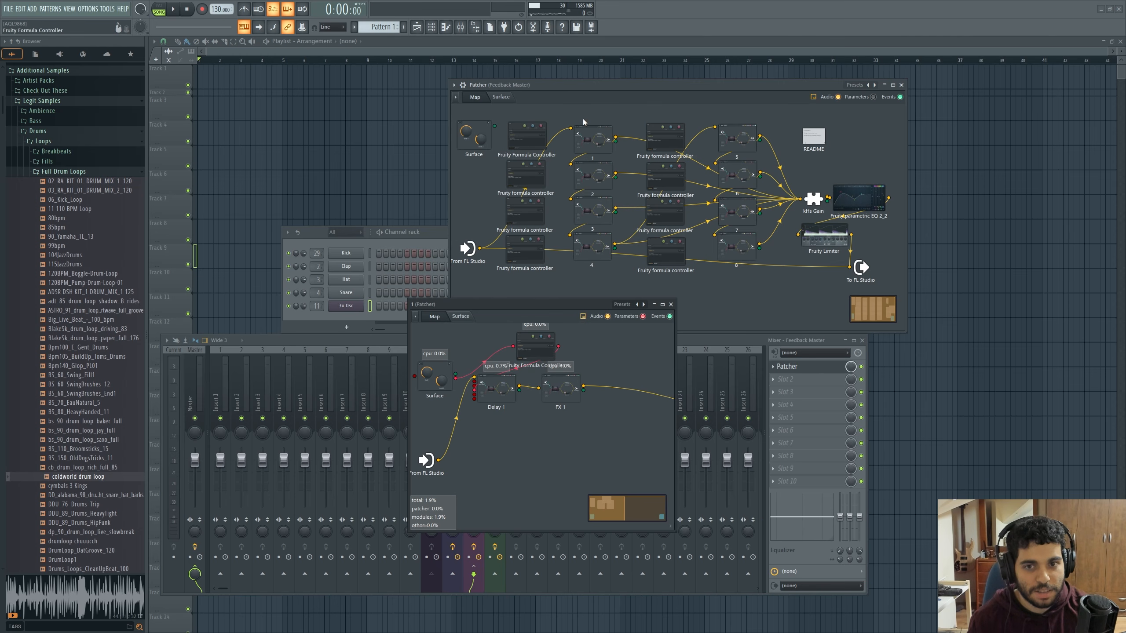
left_click(504, 99)
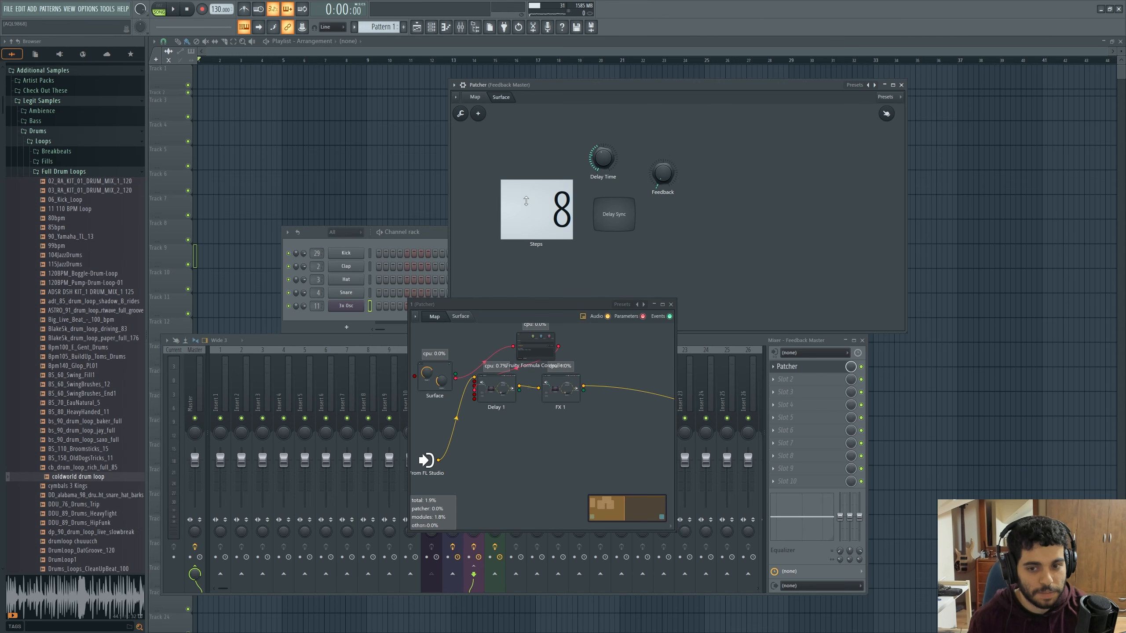
double_click(493, 388)
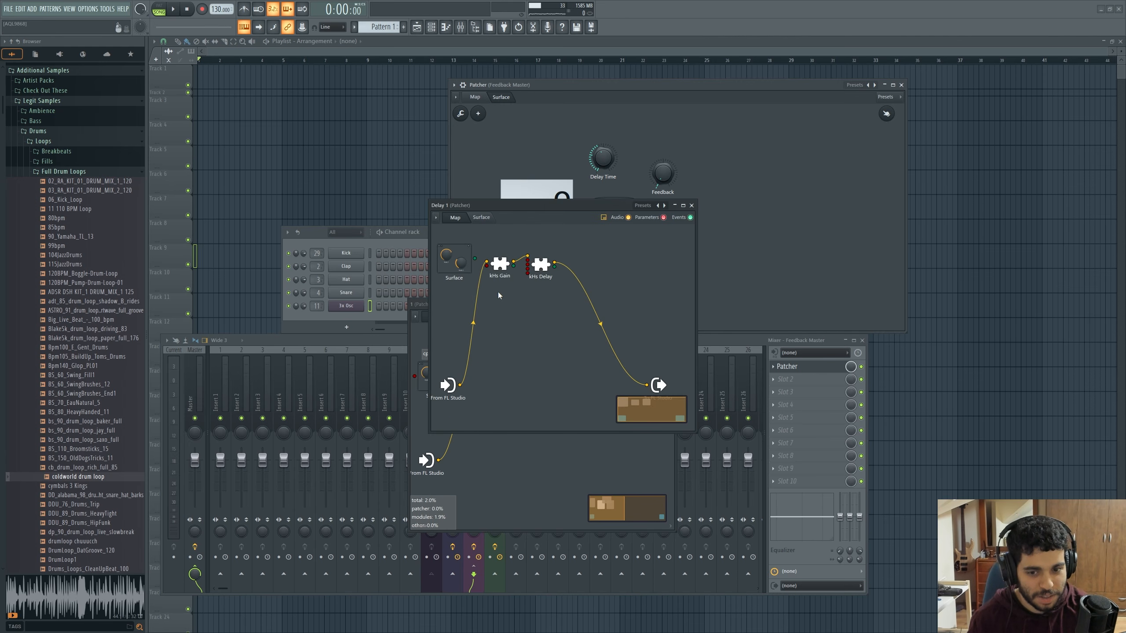
double_click(551, 268)
left_click_drag(578, 219, 579, 382)
Lower the Delay Time to 13.9 ms and toggle Delay Sync on and back off
mouse_move(597, 158)
left_mouse_down()
mouse_move(597, 187)
mouse_move(596, 124)
mouse_move(591, 173)
left_mouse_up()
left_click(605, 217)
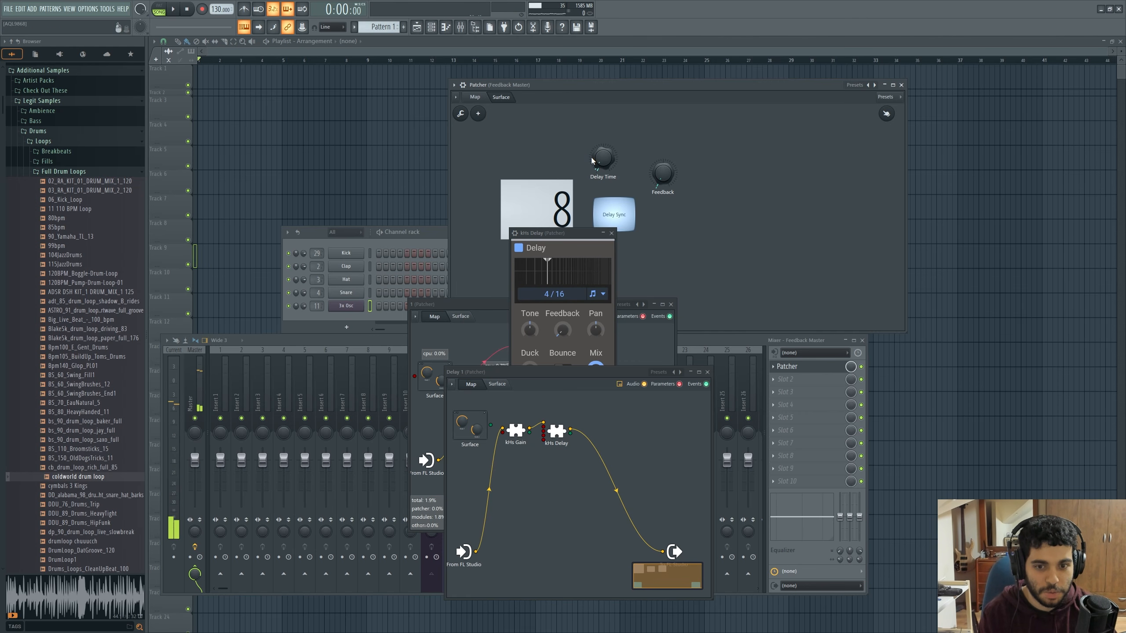
left_click(613, 205)
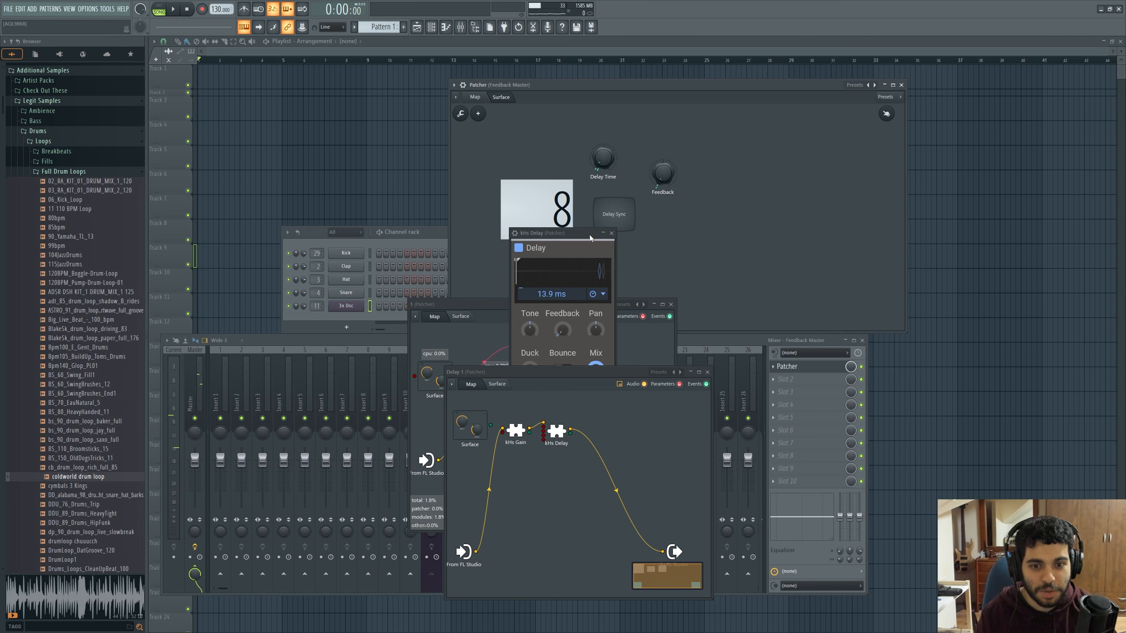
Move the kHs Delay window aside, try a high Feedback amount on the surface, and return Feedback to its minimum
left_click_drag(573, 231, 507, 234)
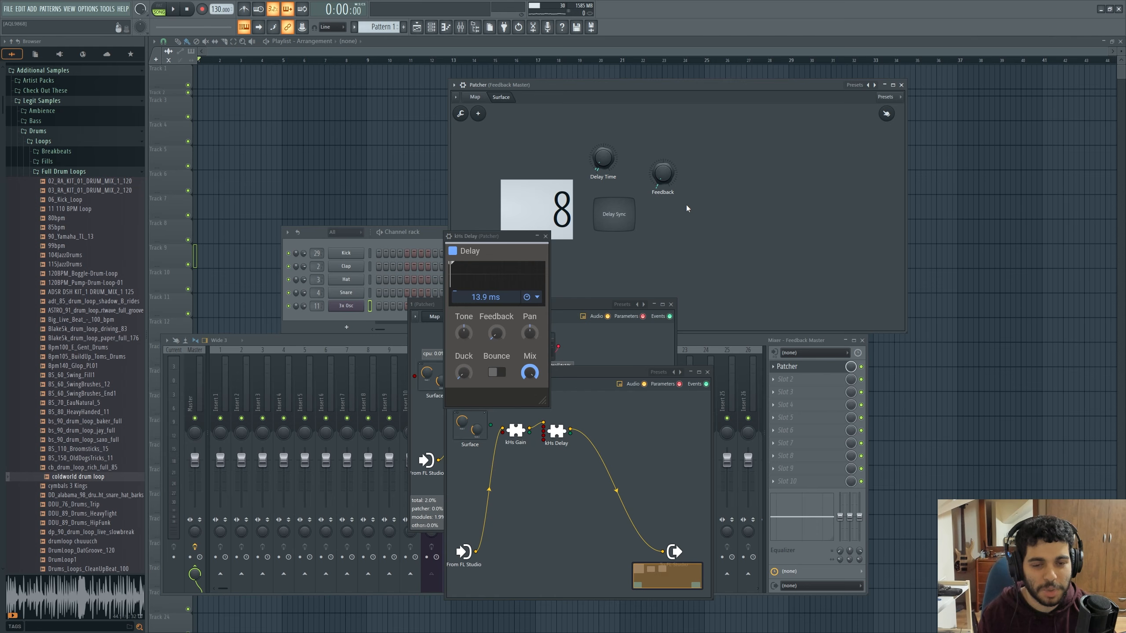
left_click_drag(662, 173, 663, 164)
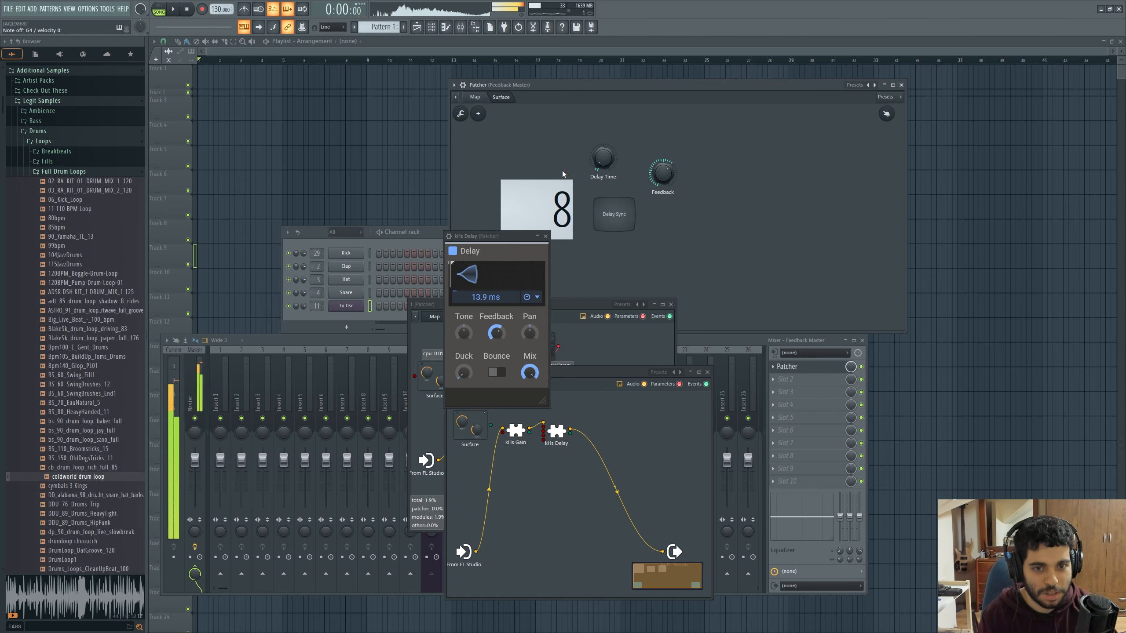
left_click_drag(670, 177, 657, 175)
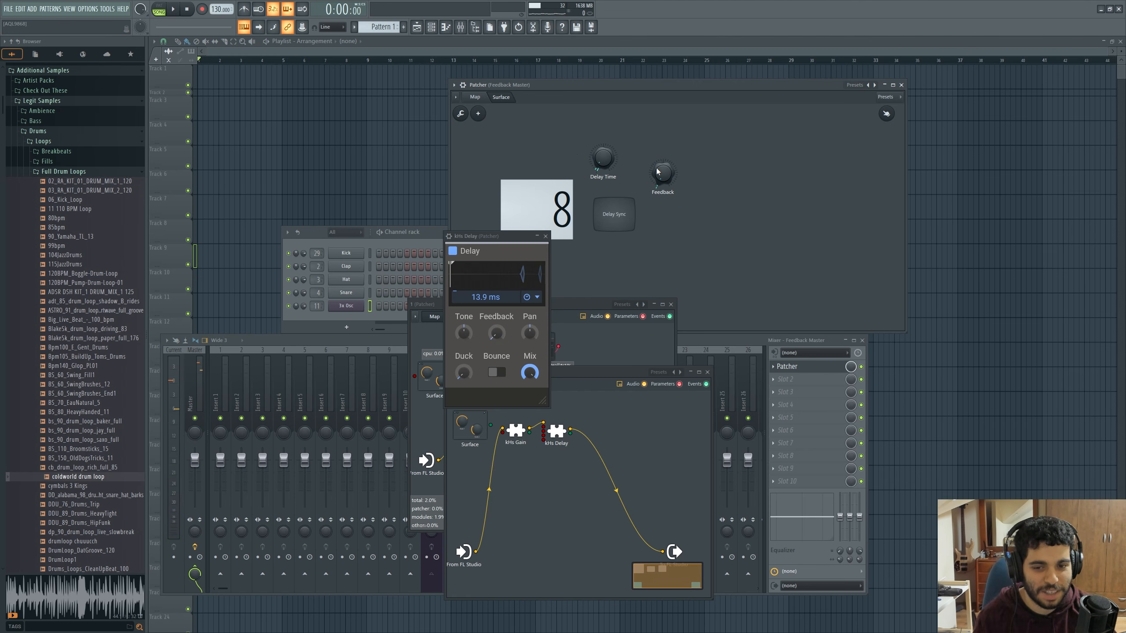
Return to the Feedback Master map and close the kHs Delay, Delay 1 and module 1 windows
left_click(478, 98)
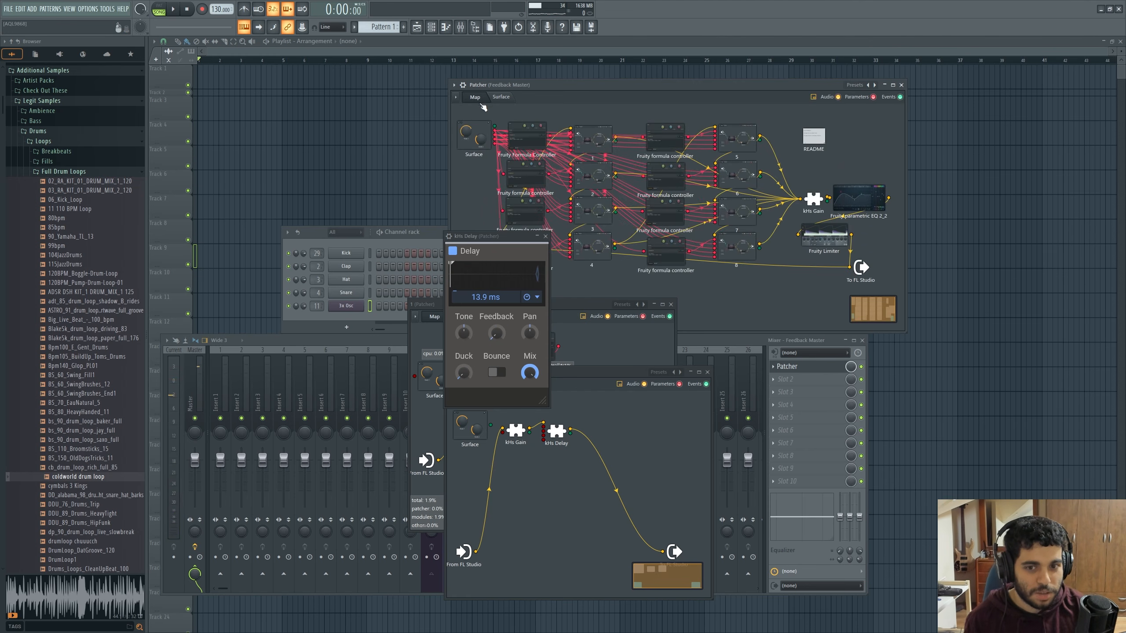
left_click(545, 235)
left_click(707, 372)
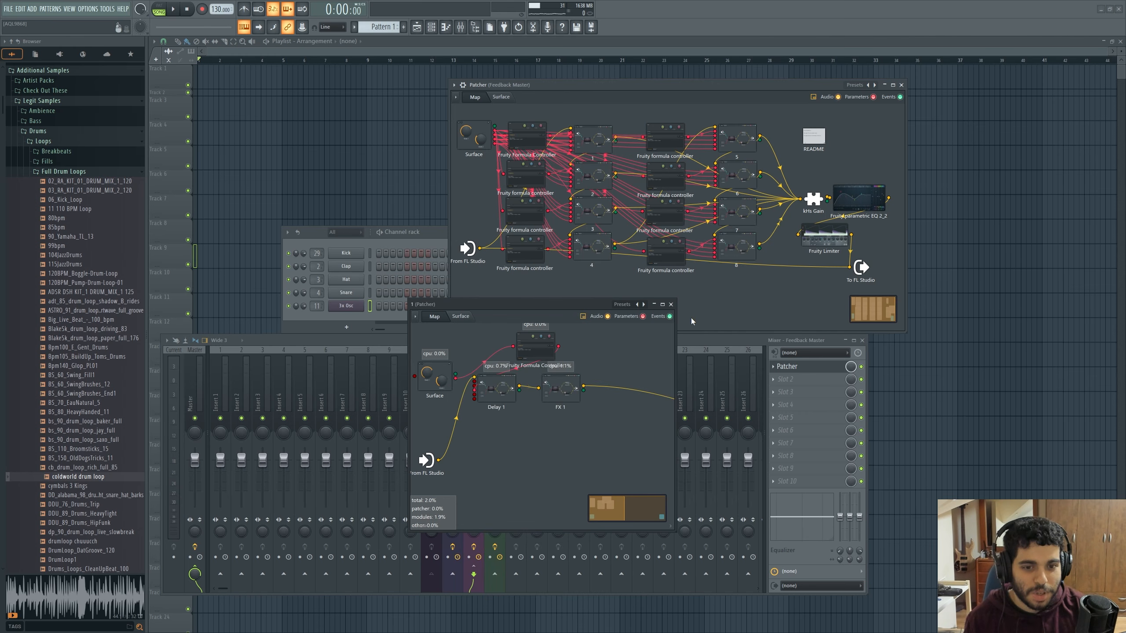
left_click(672, 305)
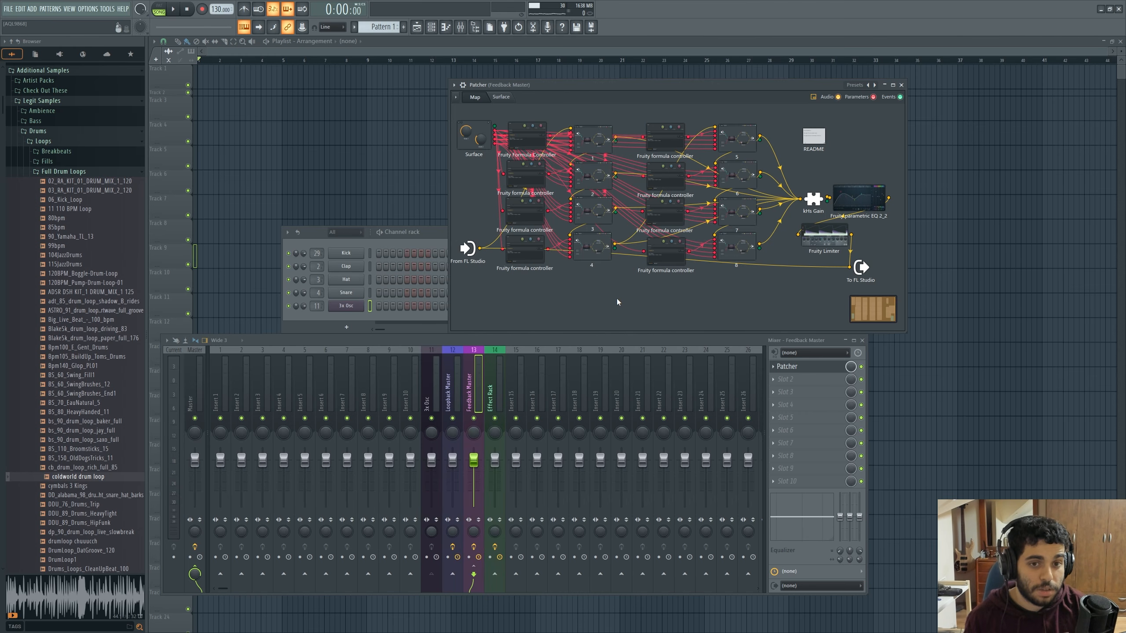
Open module 1's FX 1, search the plugins for "fla", and insert Flanger BL-20 between Vintage Chorus and the output
double_click(601, 147)
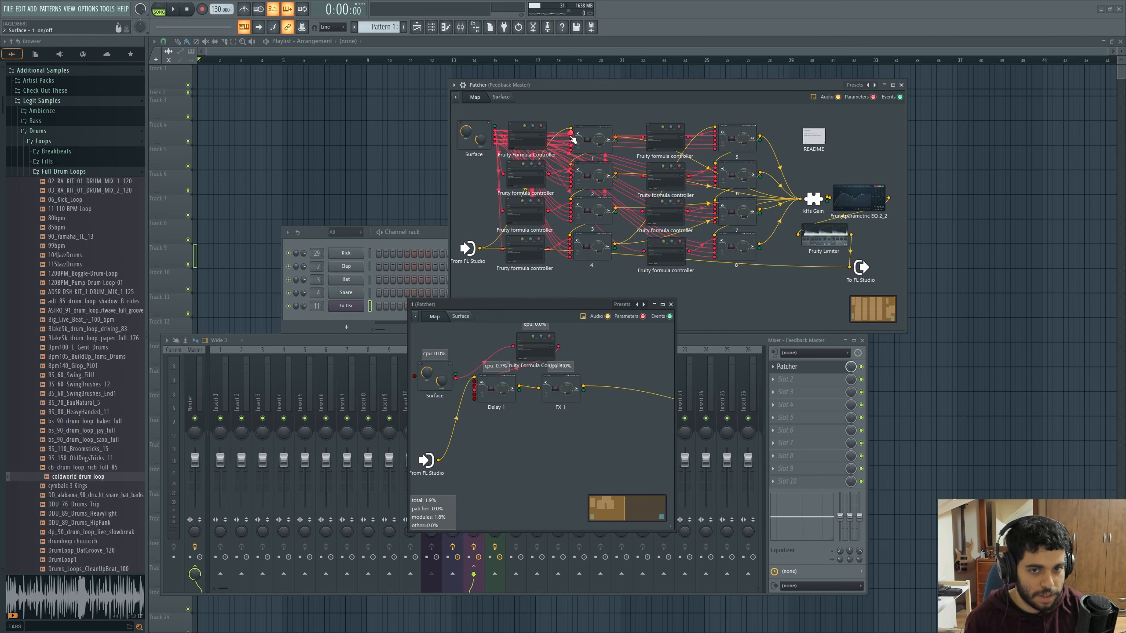
double_click(566, 400)
left_click_drag(586, 368, 560, 378)
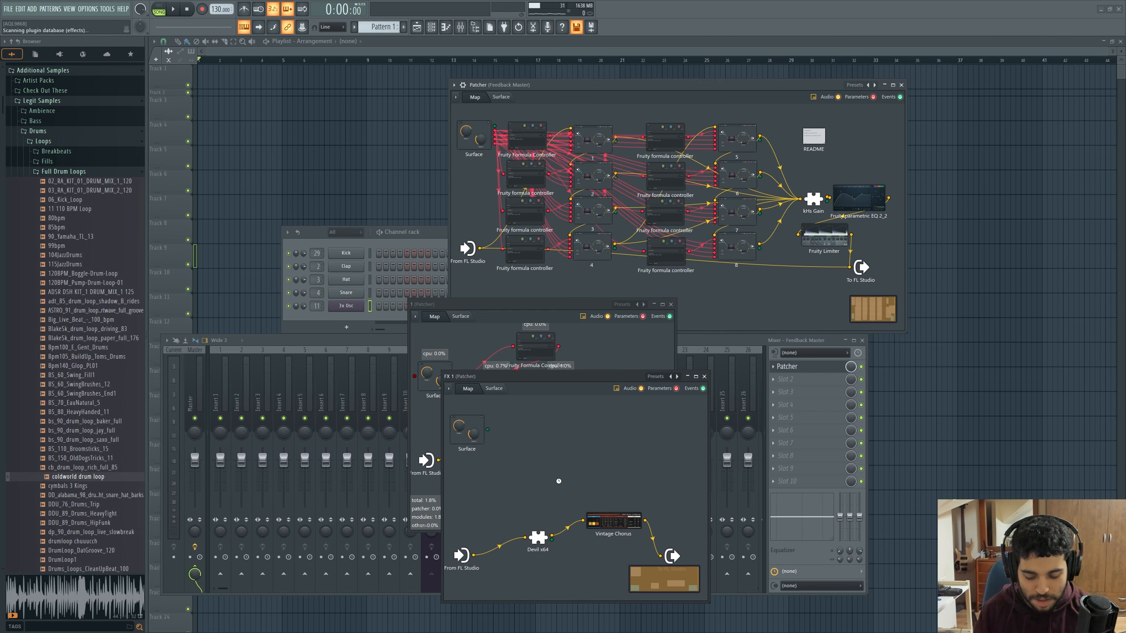
key("F8")
type("fka")
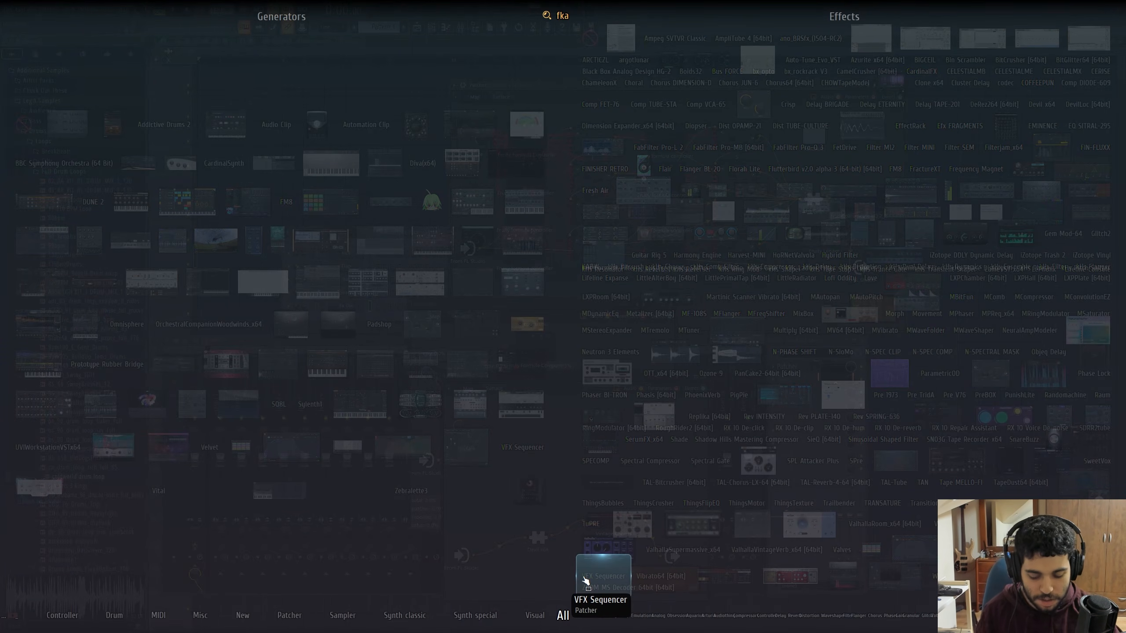
key("BackSpace")
key("BackSpace")
type("la")
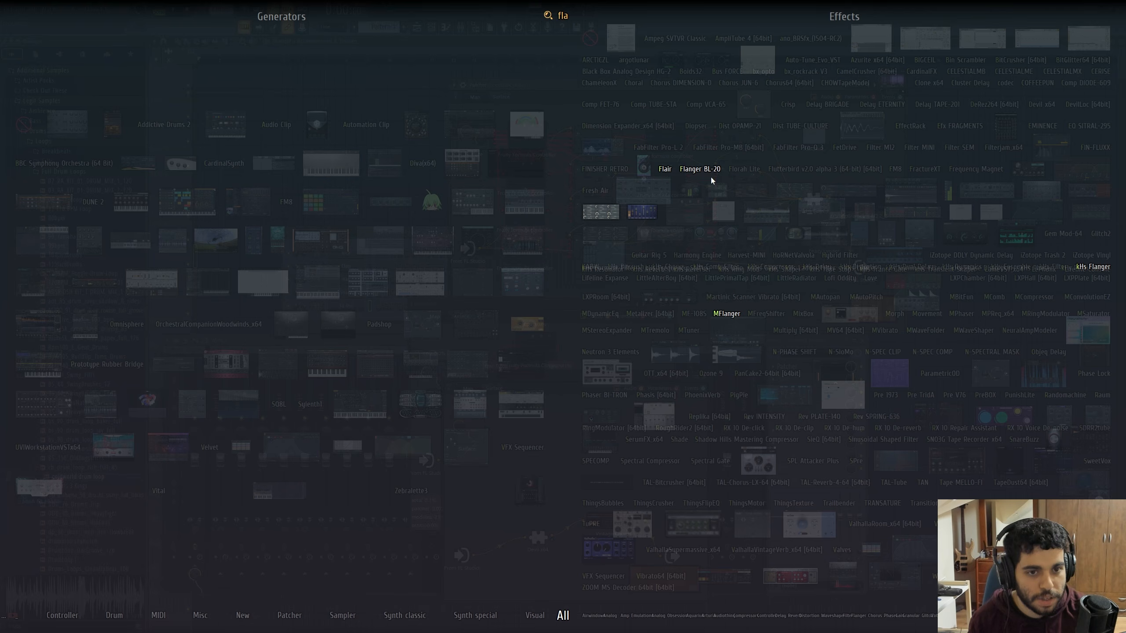
left_click_drag(711, 177, 651, 539)
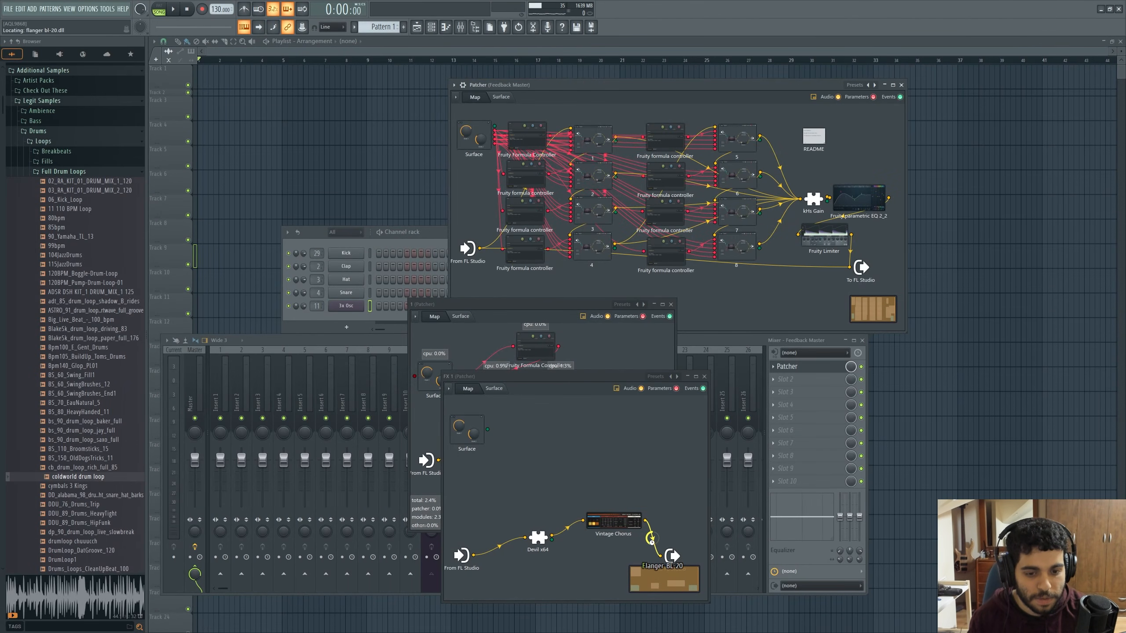
Close FX 1 and view the Patcher preset options for module 1 and module 2 without choosing any
left_click(704, 375)
left_click_drag(579, 305, 586, 340)
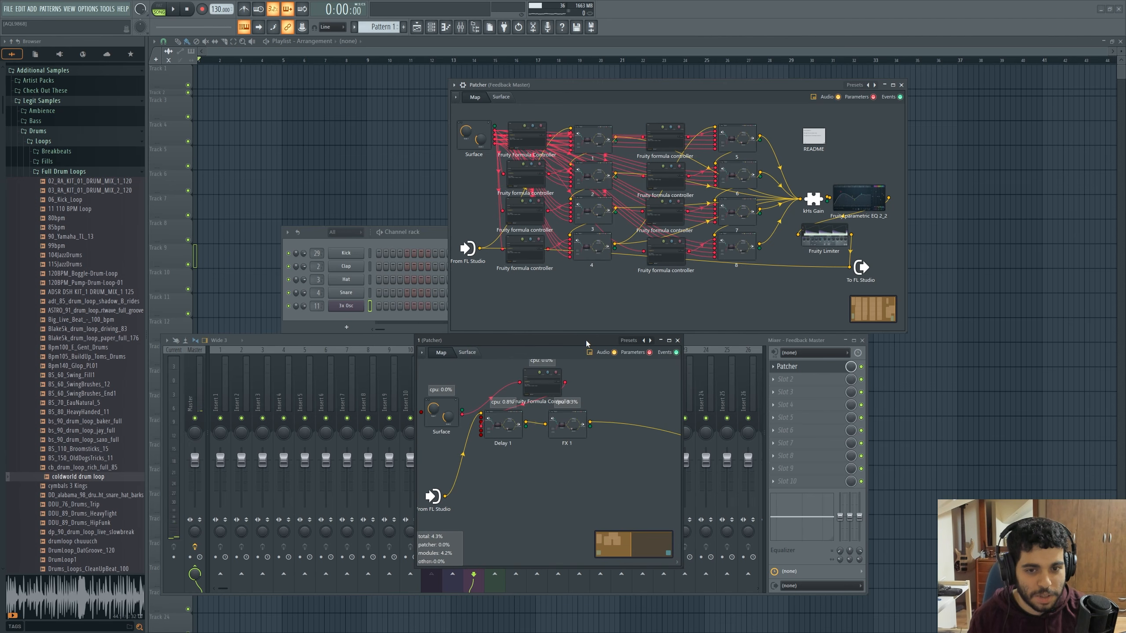
left_click(627, 340)
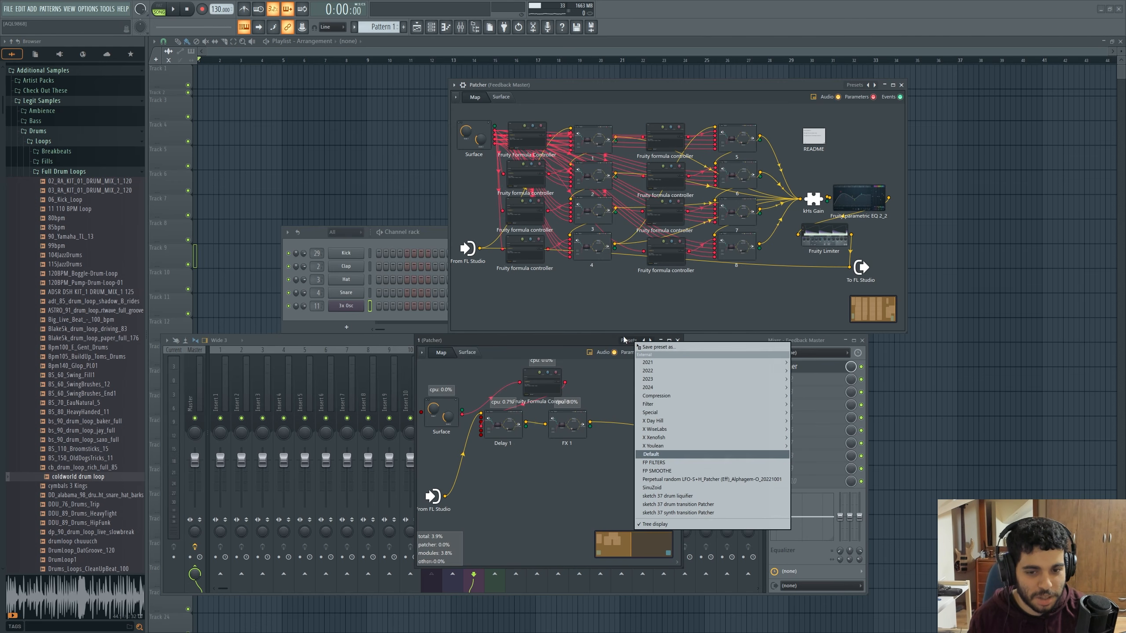
left_click(584, 390)
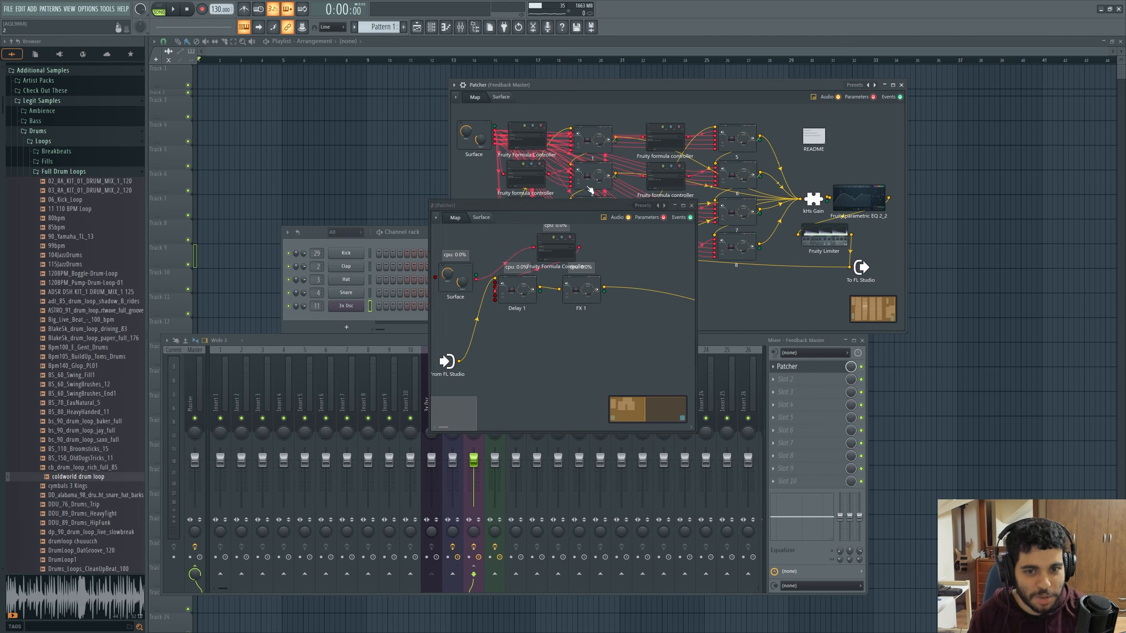
left_click(587, 196)
left_click(642, 205)
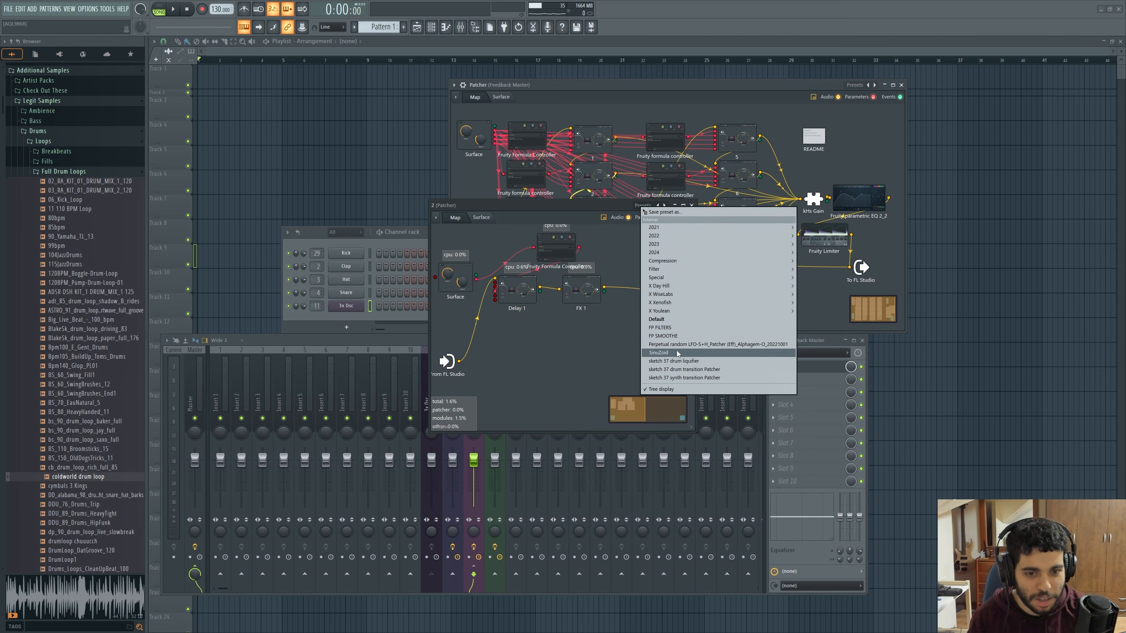
left_click(639, 188)
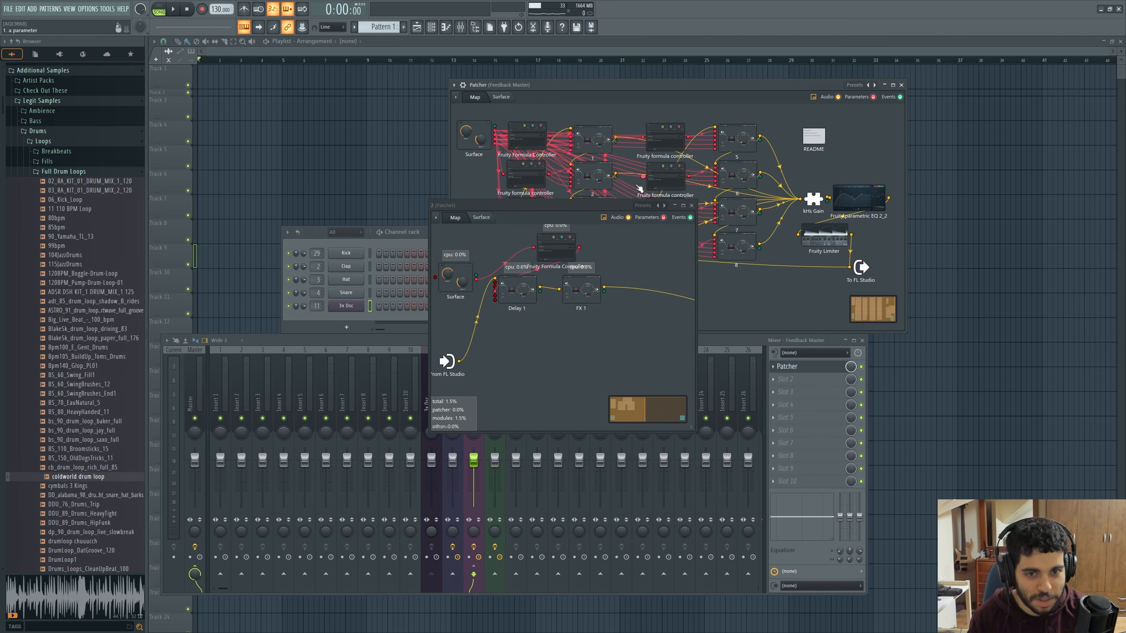
Close the module's window, shift the Feedback Master Patcher aside and show its control surface
left_click(691, 205)
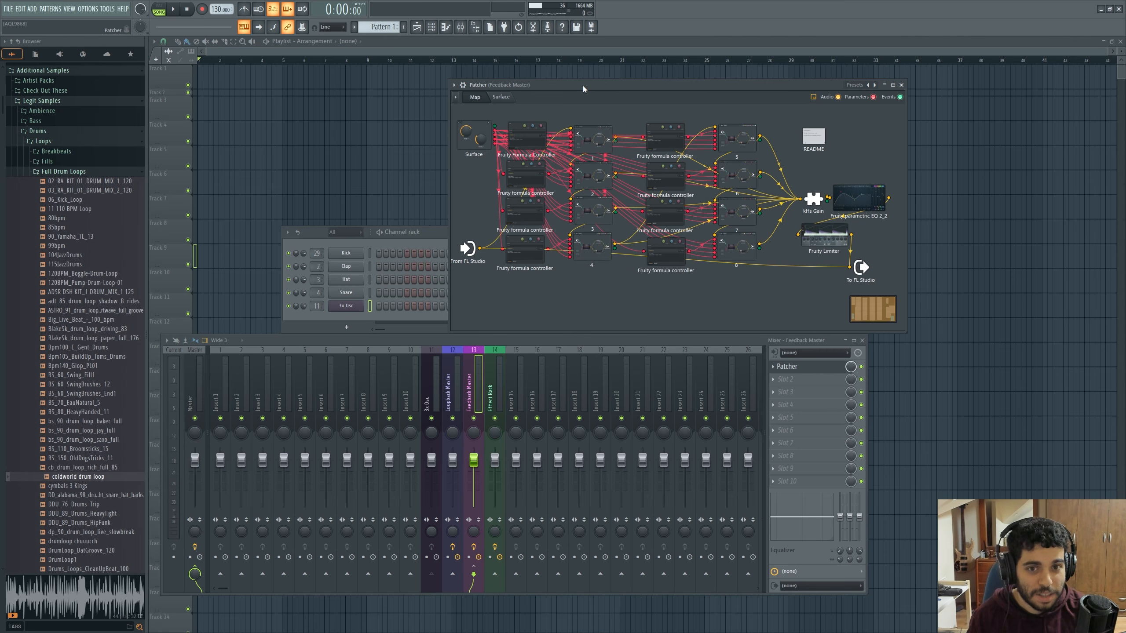
left_click_drag(583, 85, 485, 93)
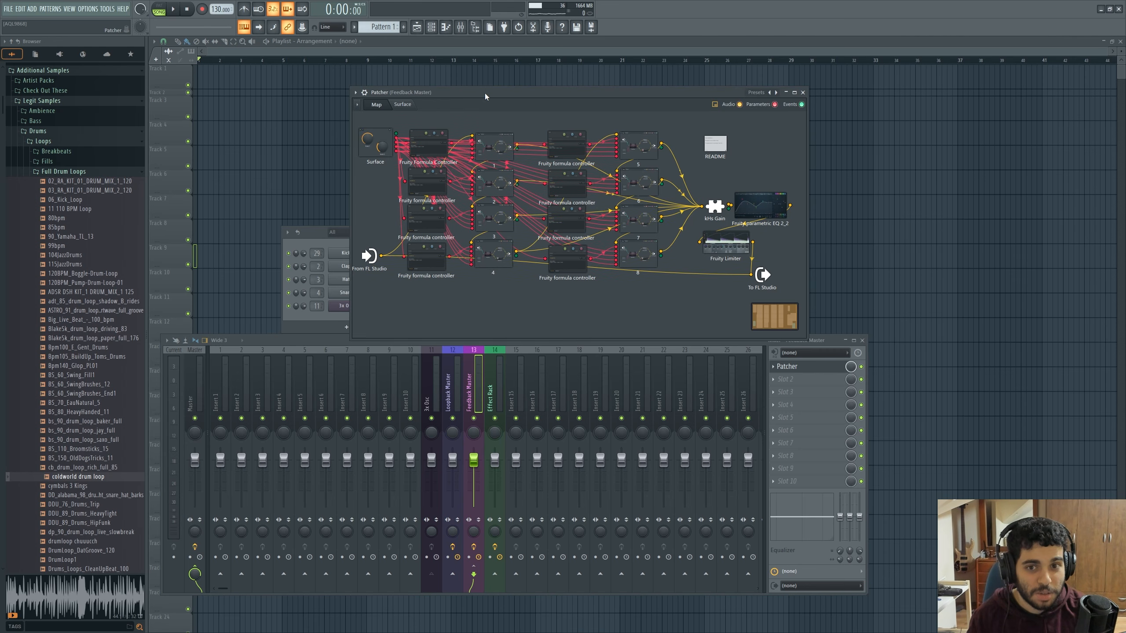
left_click(403, 105)
left_click_drag(450, 212, 452, 211)
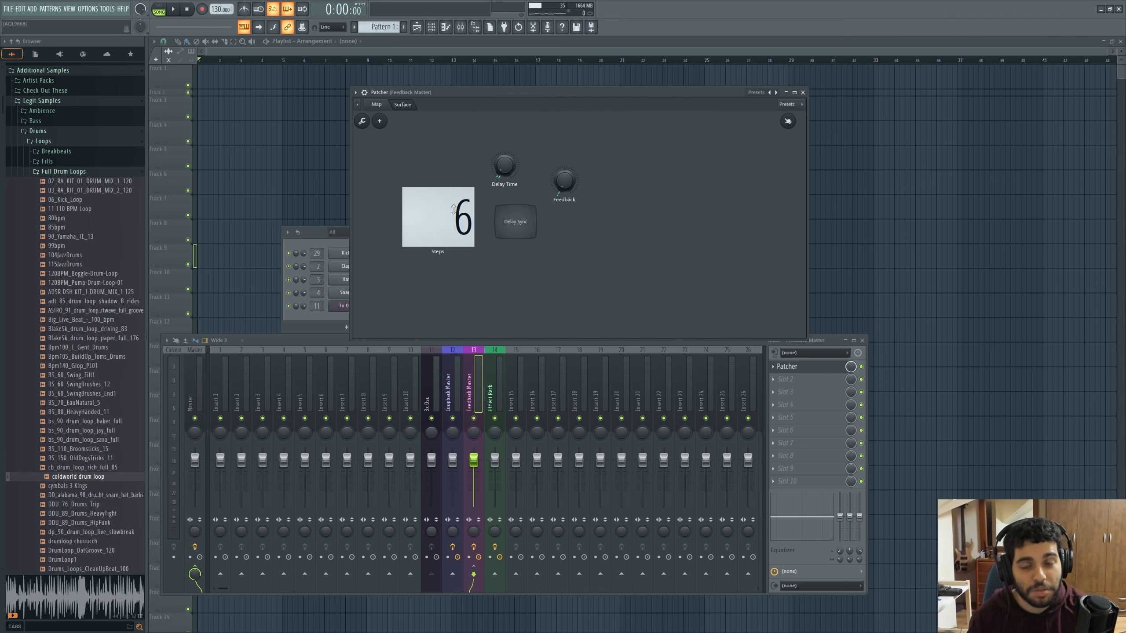
left_click(382, 107)
left_click(400, 108)
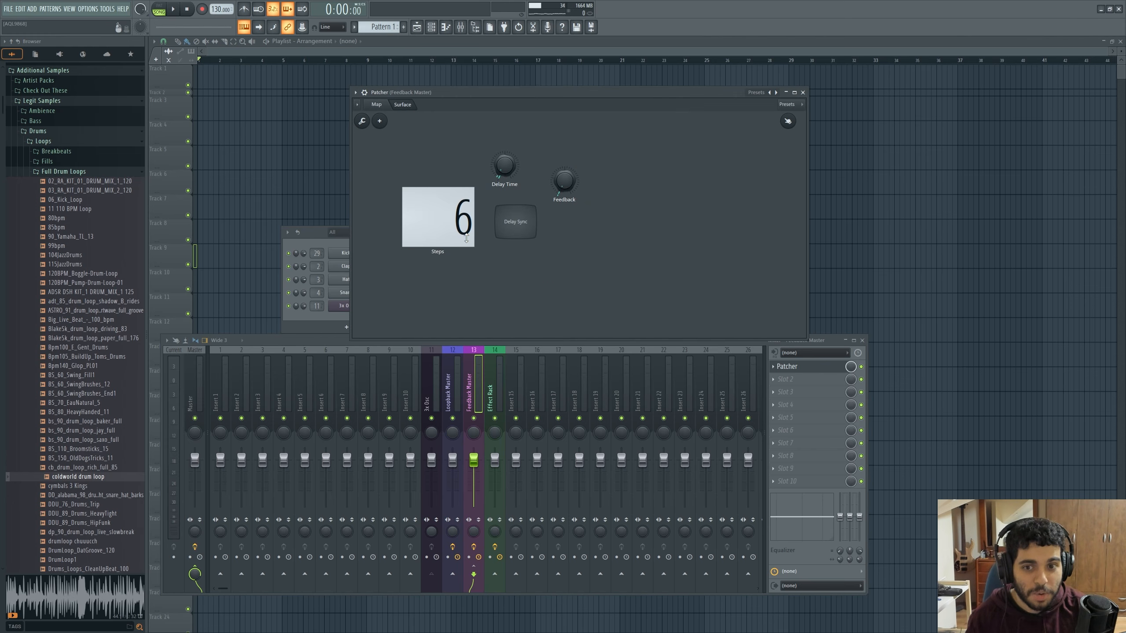
Raise Delay Time on the Feedback Master surface and play 3x Osc test notes before and after the change
key("b")
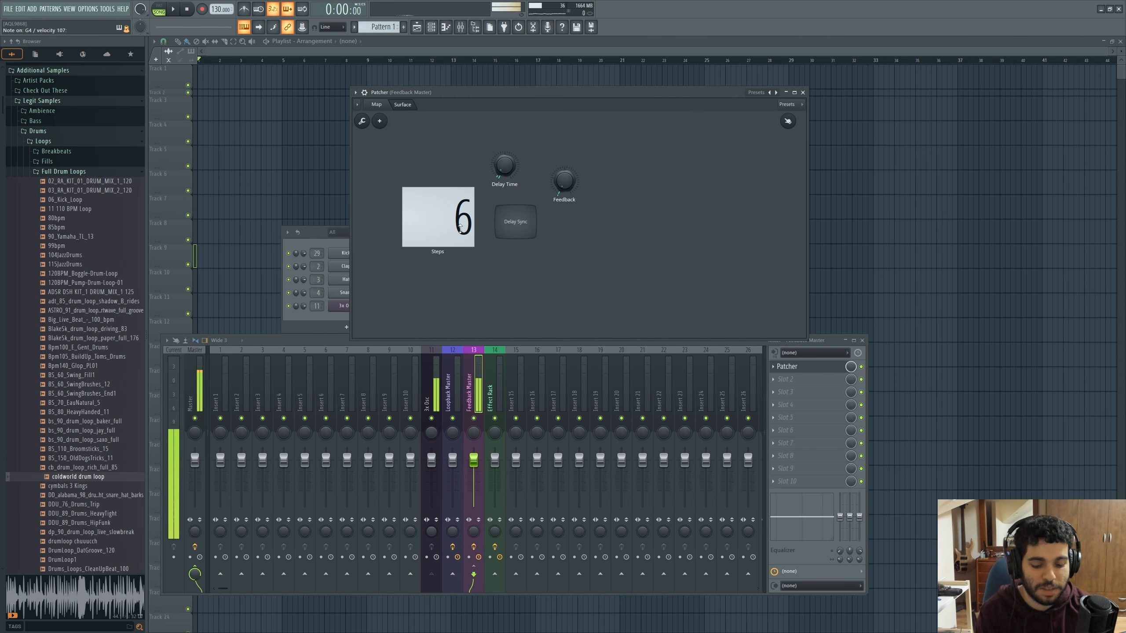
left_click_drag(501, 173, 501, 153)
key("b")
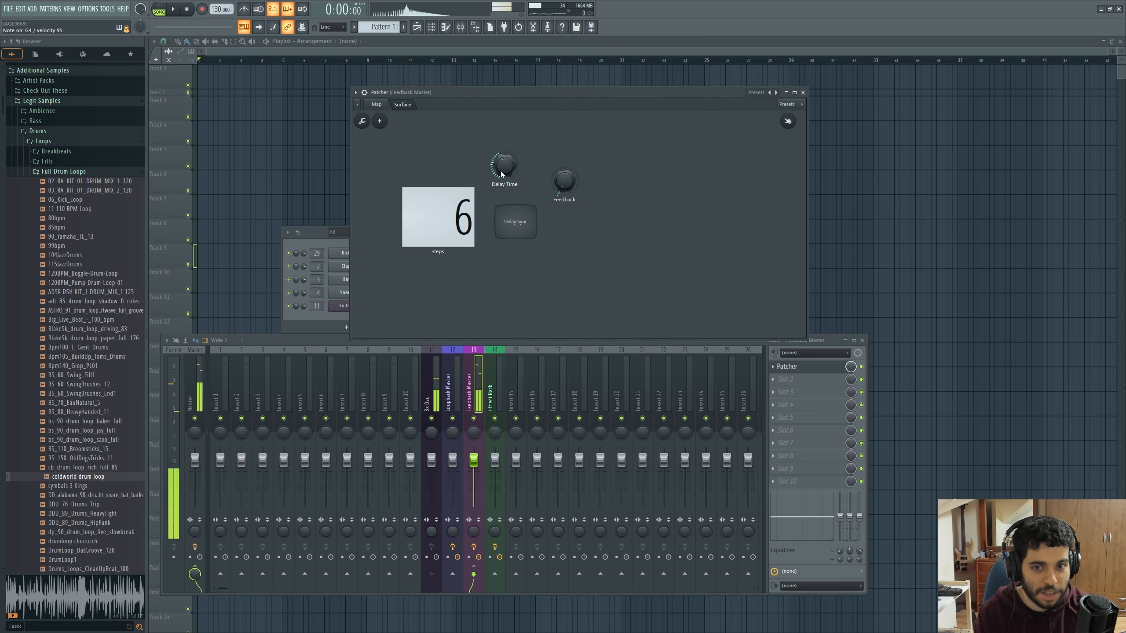
Return to the Feedback Master map, move kHs Gain away from the EQ, and view its gain setting
left_click(382, 106)
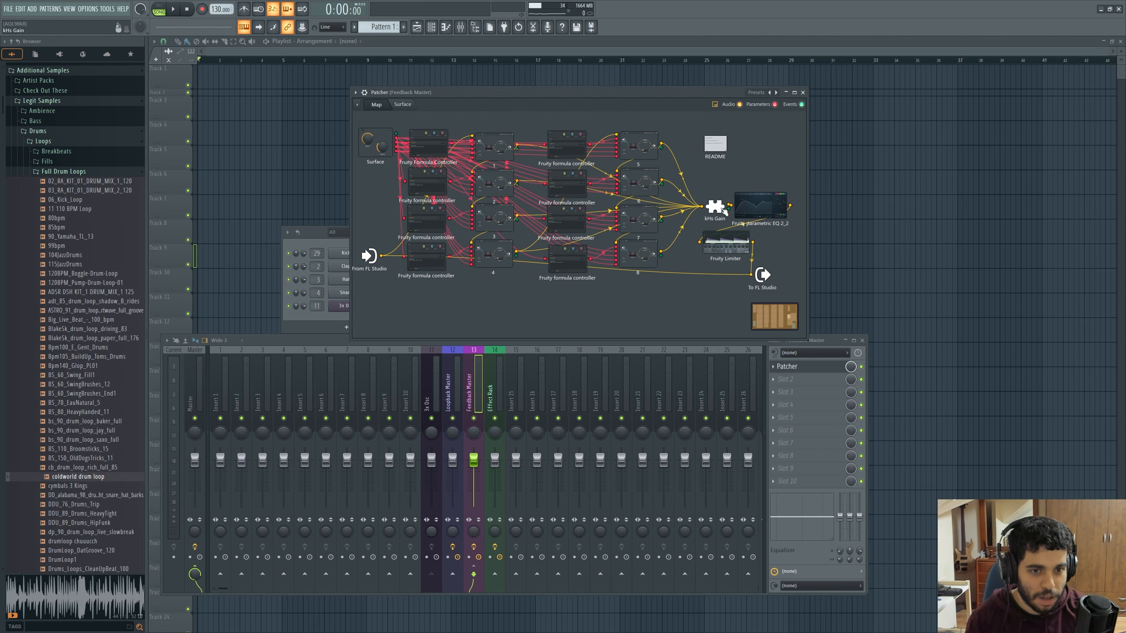
left_click_drag(724, 211, 699, 214)
left_click(699, 214)
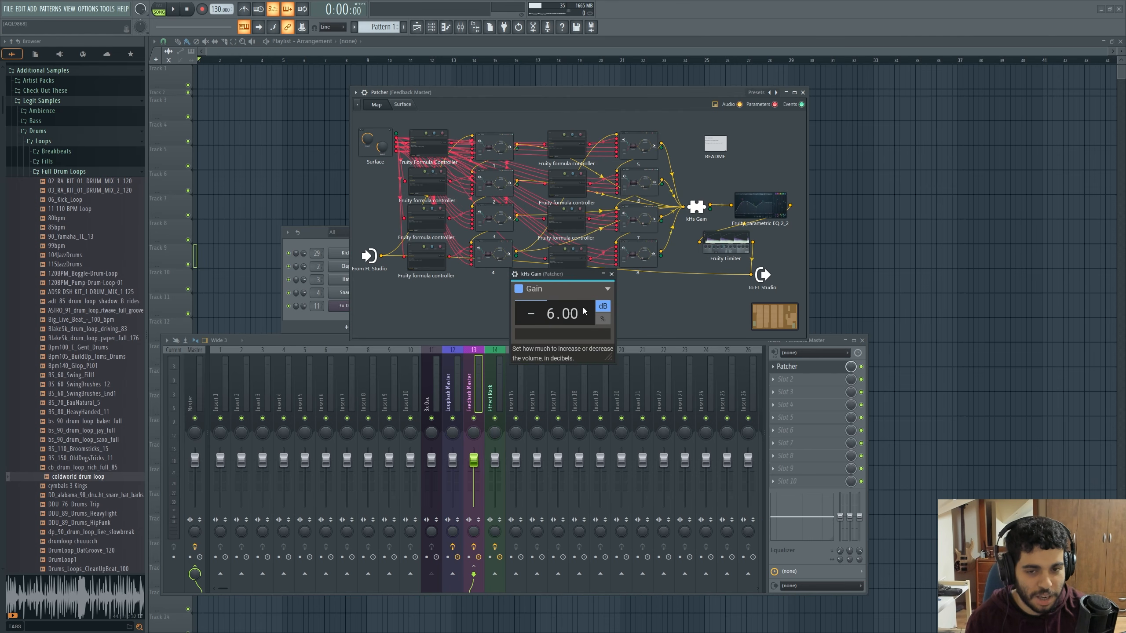
left_click(611, 275)
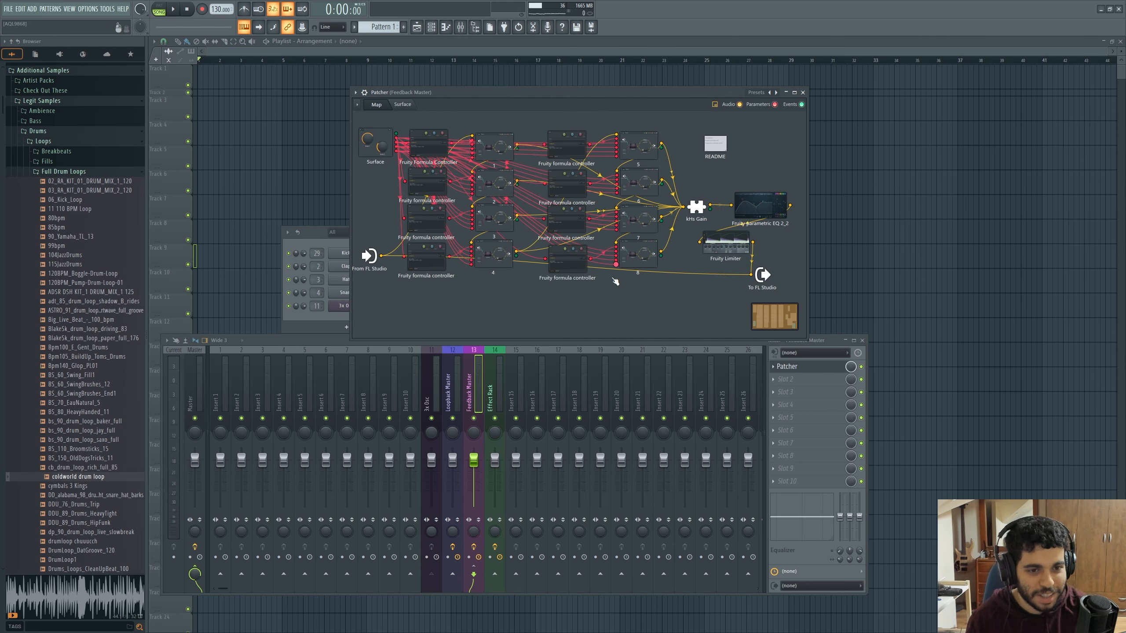
View the settings of Fruity Parametric EQ 2 and Fruity Limiter at the end of the chain, closing each window
left_click(770, 210)
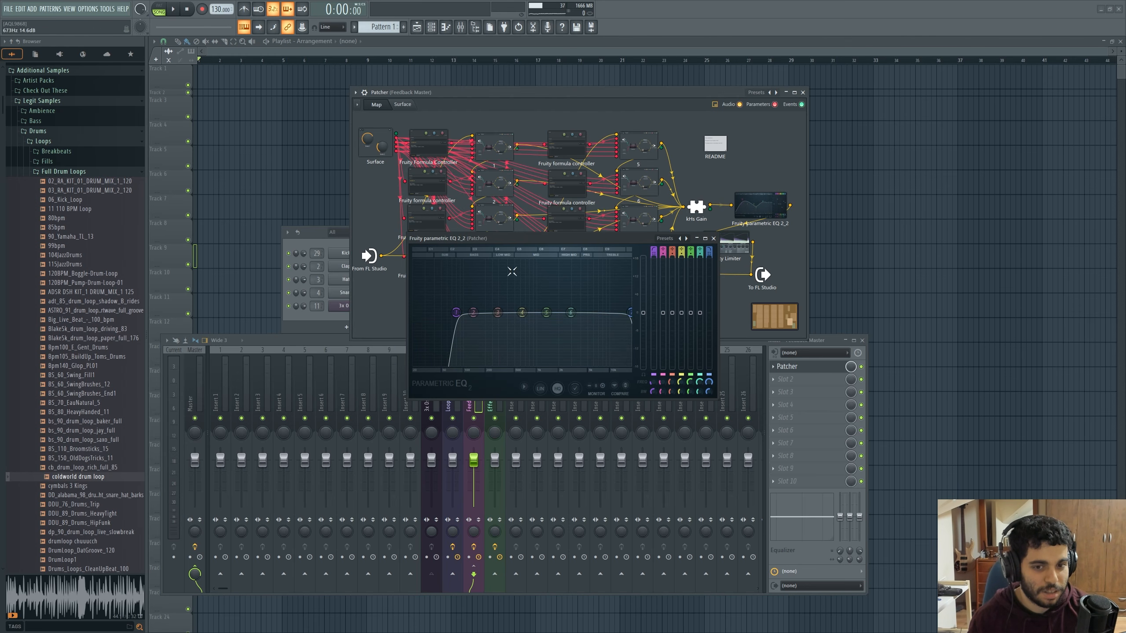
left_click(713, 238)
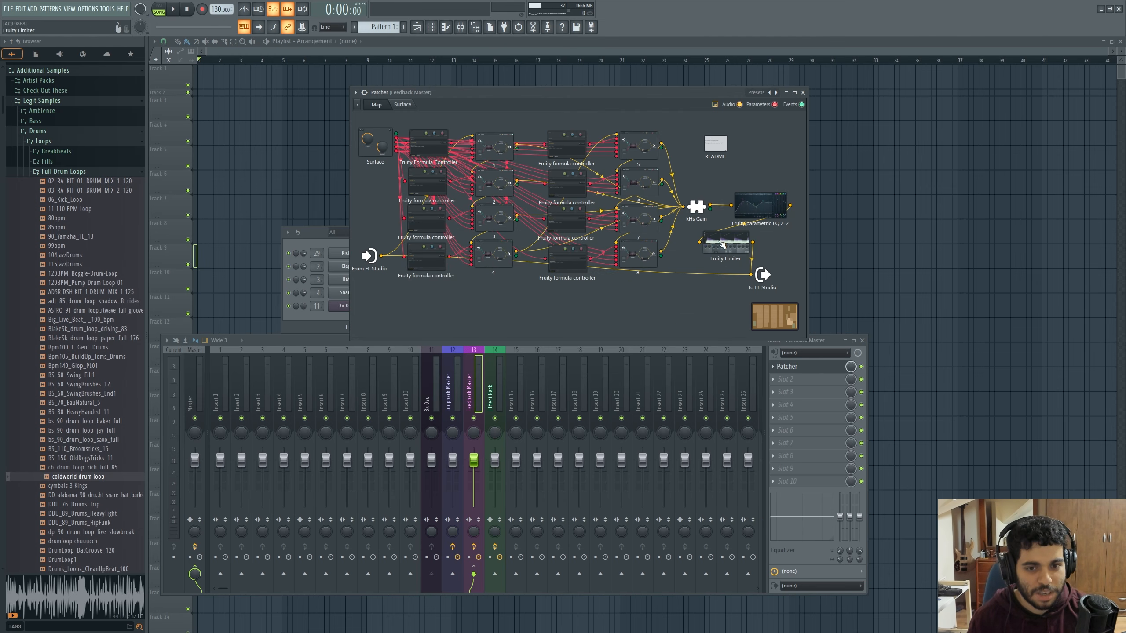
left_click(723, 246)
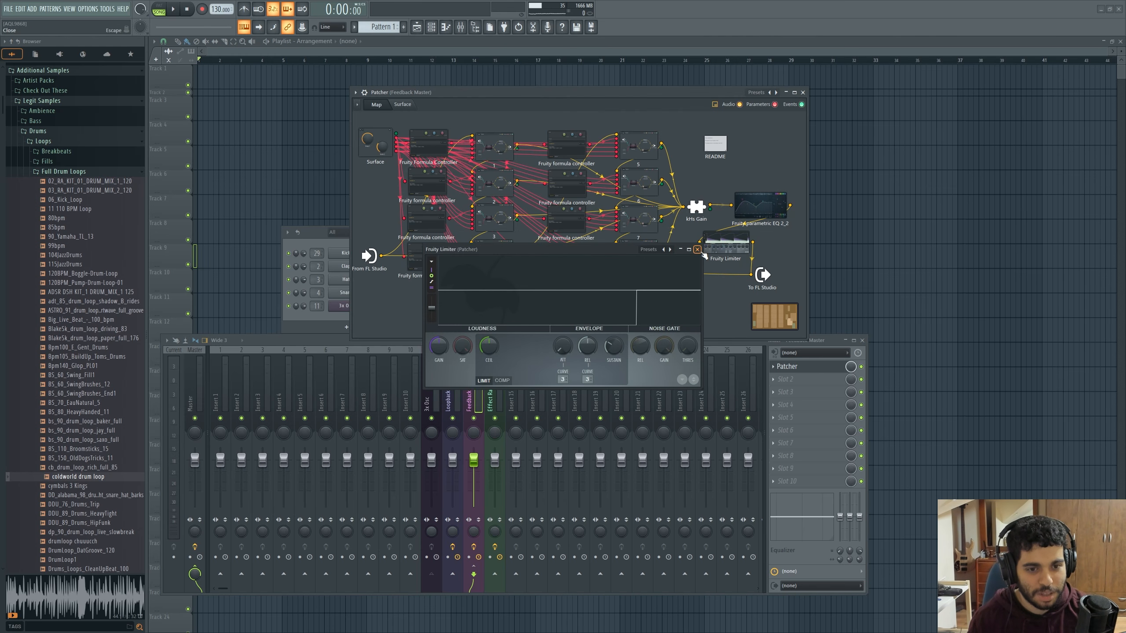
left_click(696, 249)
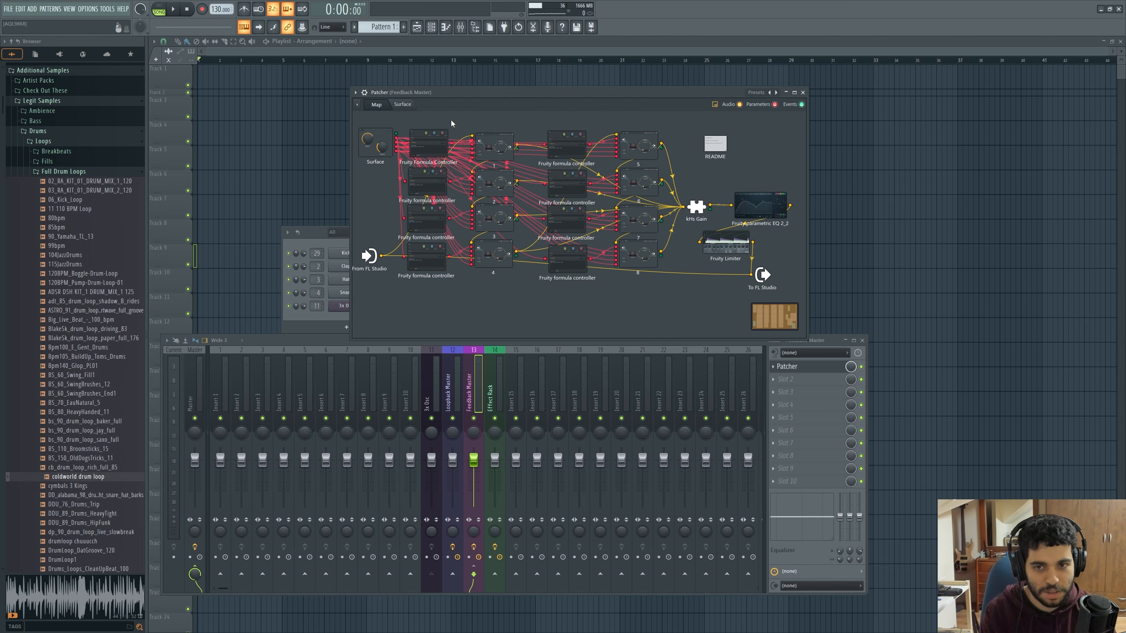
Play a test note with the surface shown, return to the map, and disable and close the Feedback Master Patcher
left_click(404, 104)
key("m")
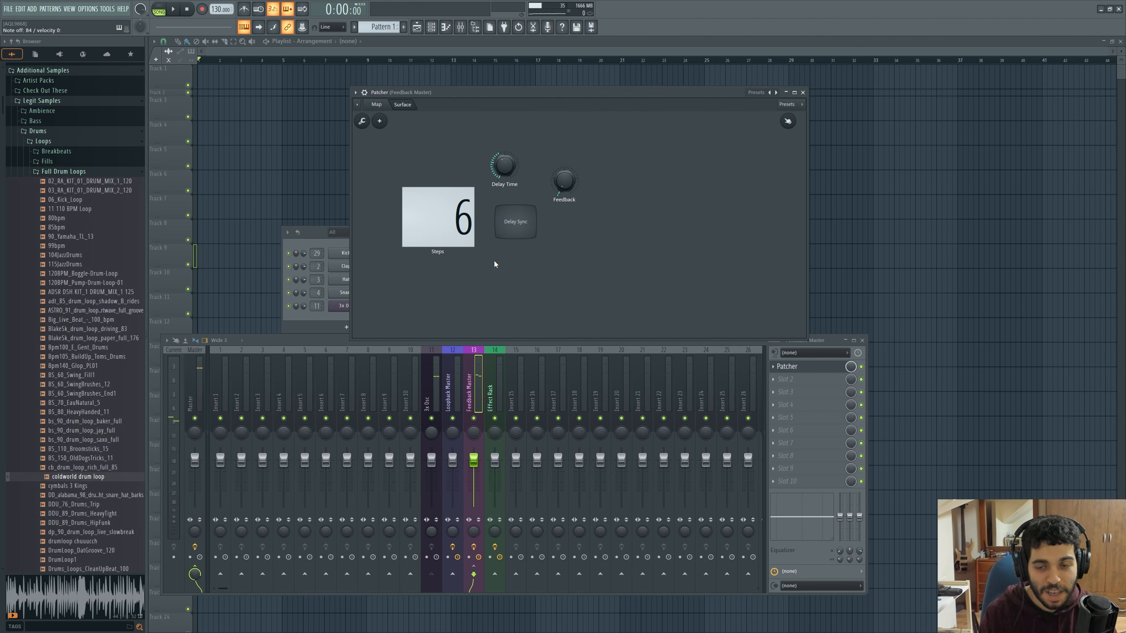
left_click(378, 105)
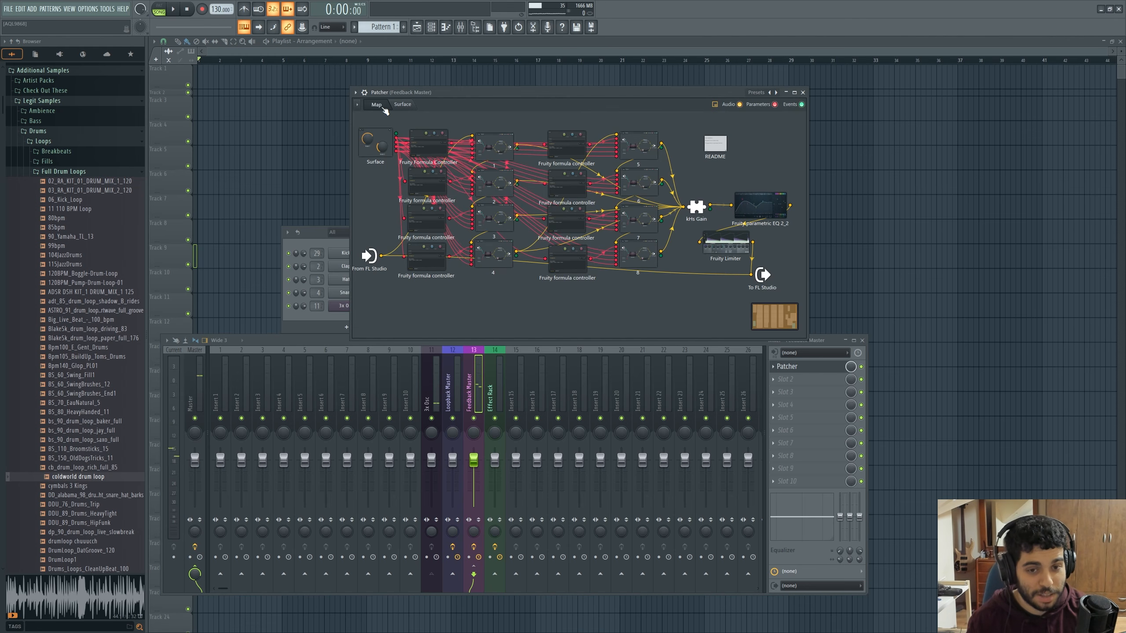
left_click(860, 366)
left_click(802, 92)
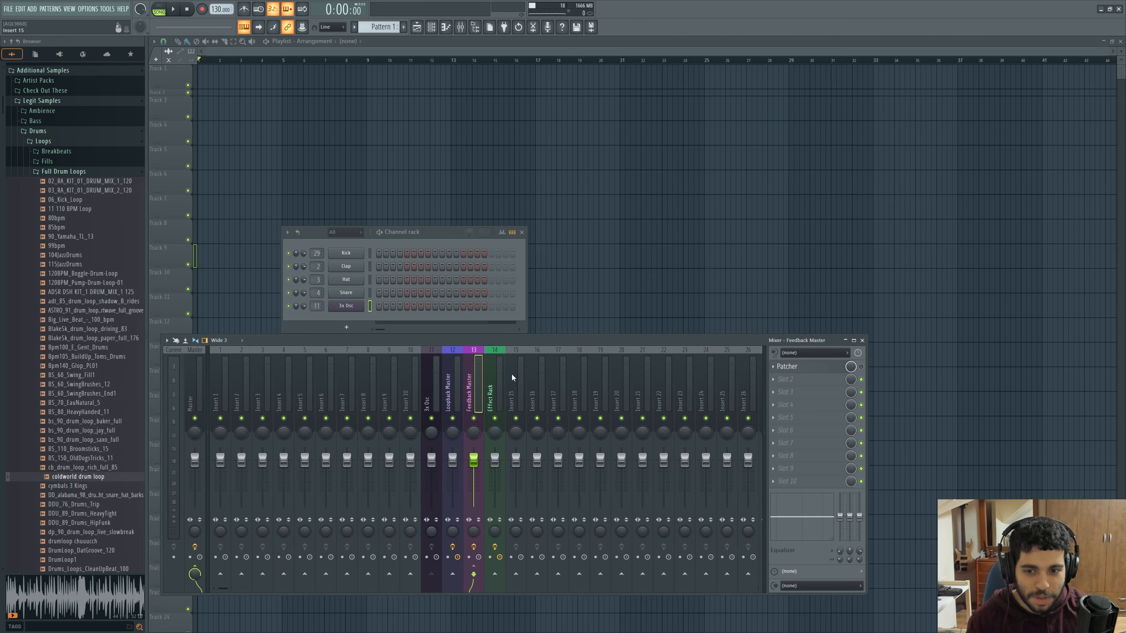
Check the mixer routing of the Loopback Master, 3x Osc and Feedback Master tracks
left_click(455, 394)
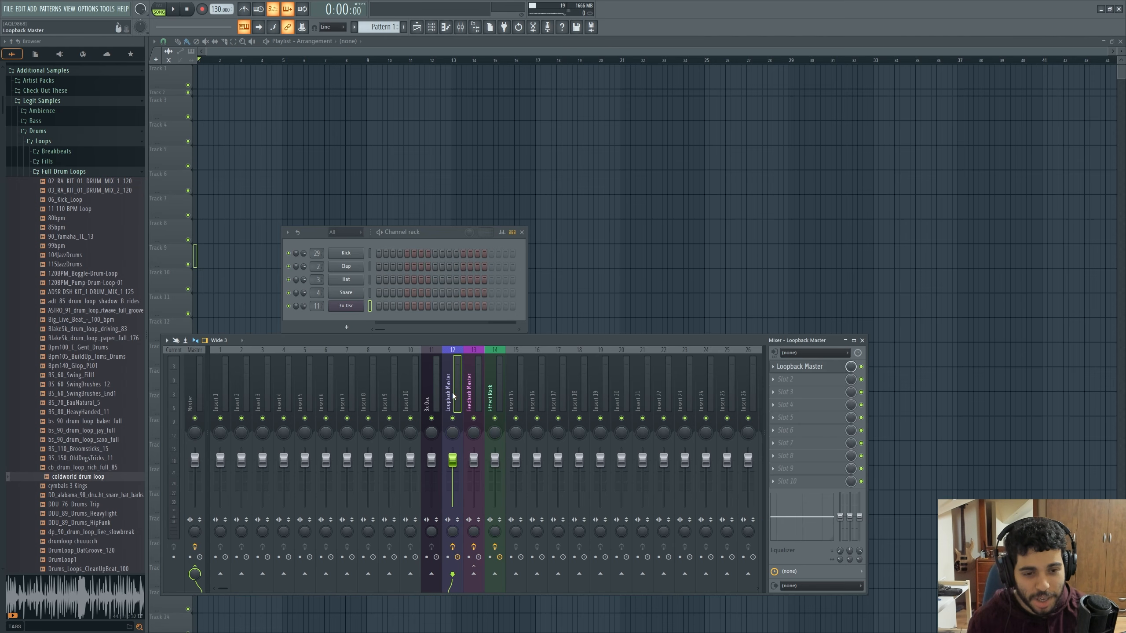
left_click(426, 387)
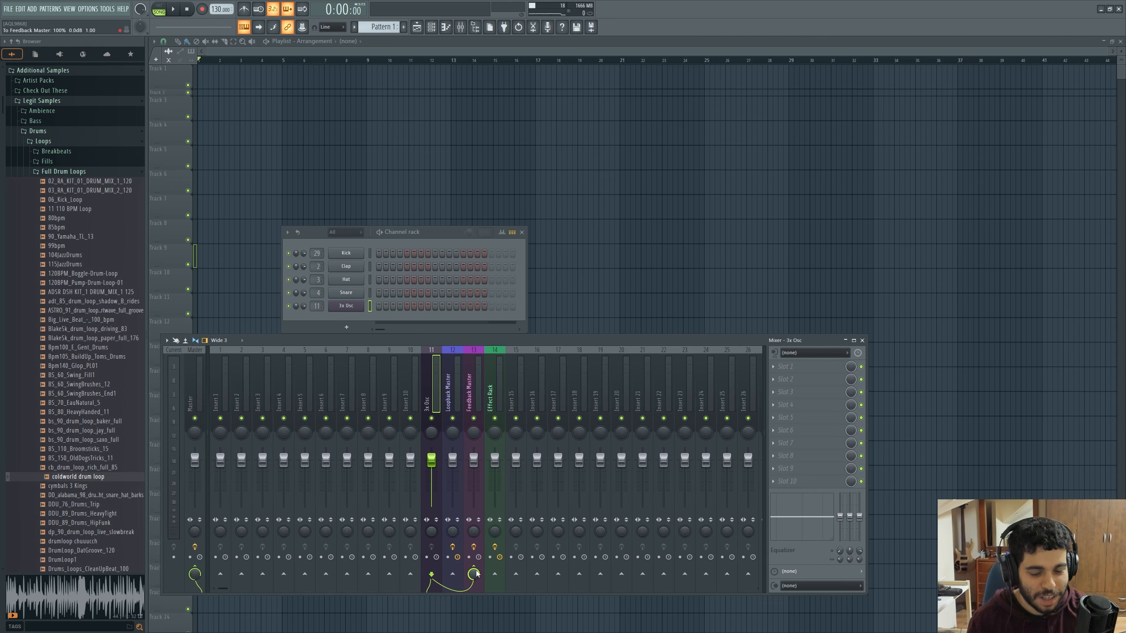
left_click(476, 394)
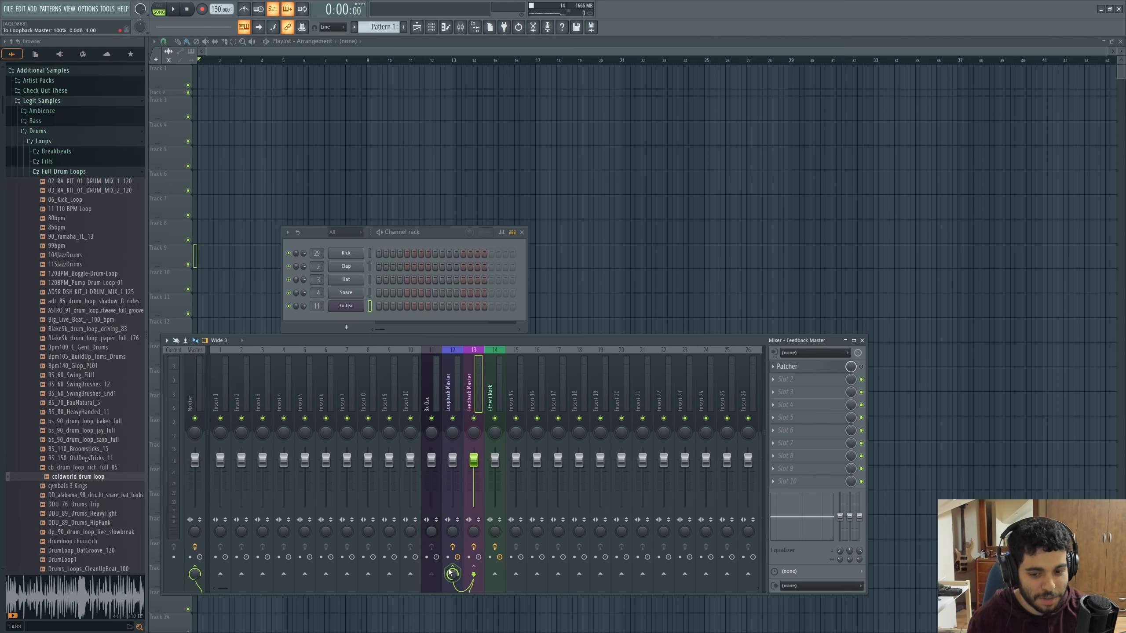
left_click(460, 385)
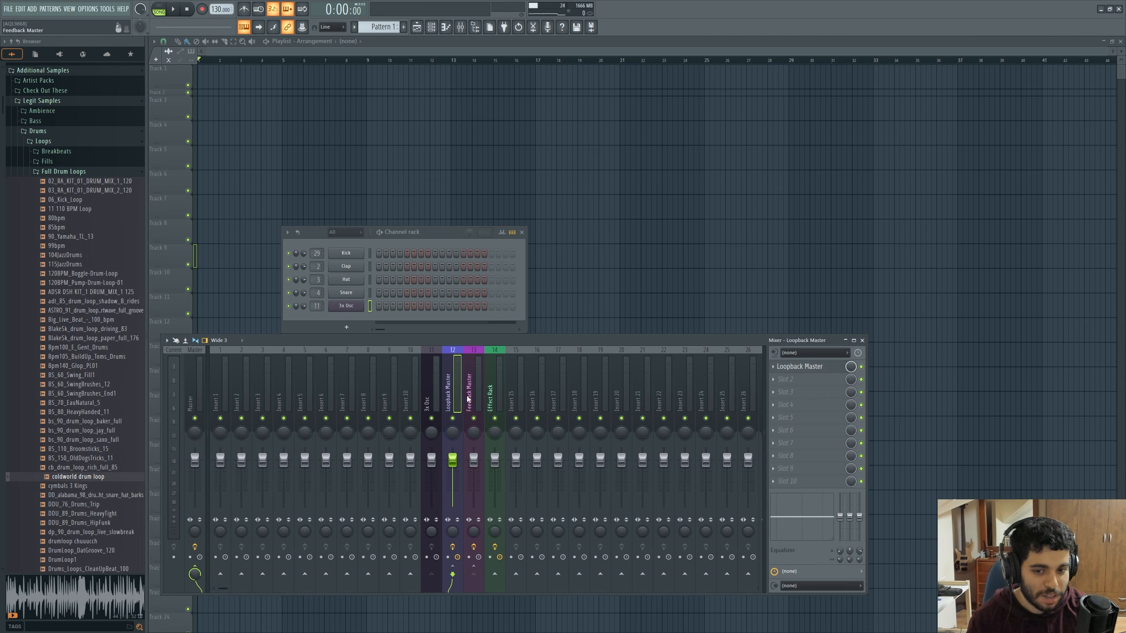
Remove the send from Feedback Master to Loopback Master, and reroute 3x Osc from Feedback Master to Loopback Master
left_click(472, 572)
left_click(452, 574)
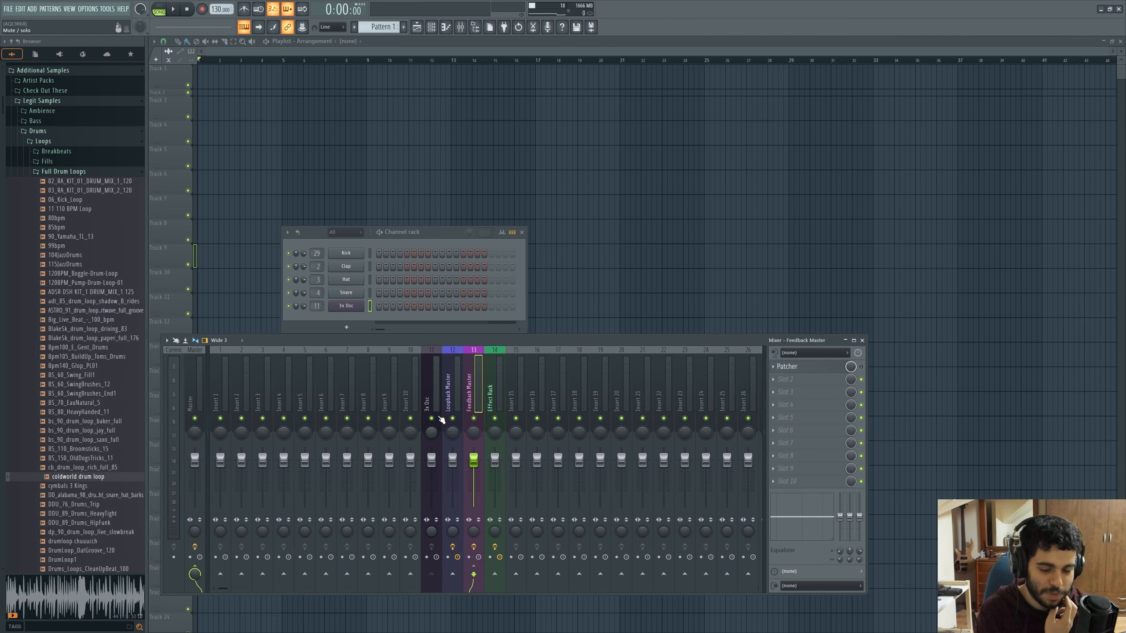
left_click(431, 392)
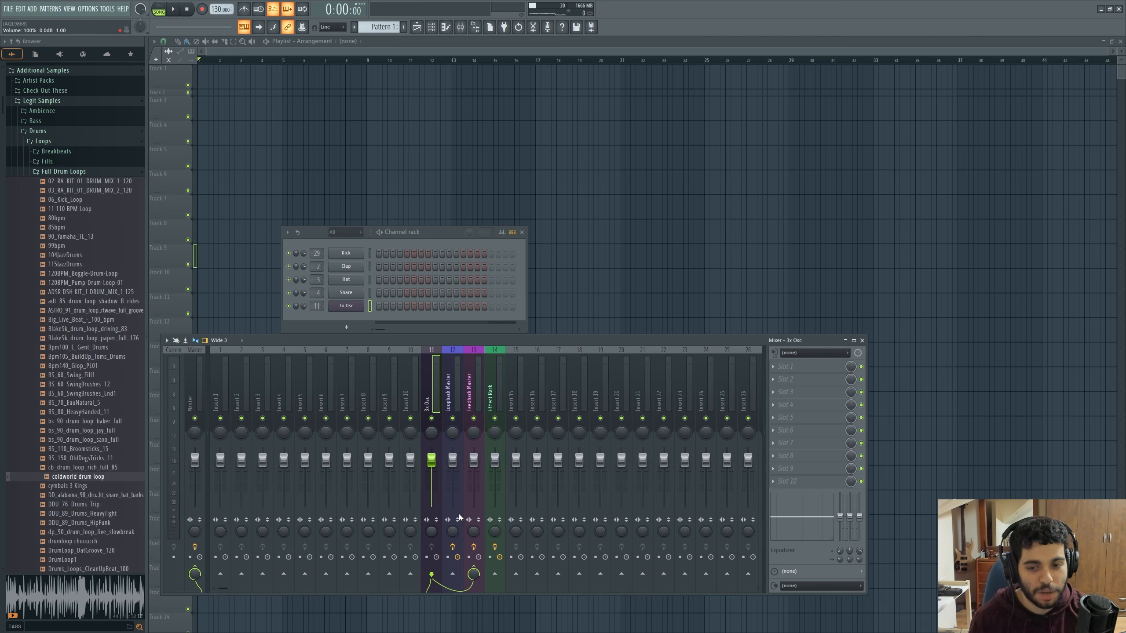
left_click(473, 573)
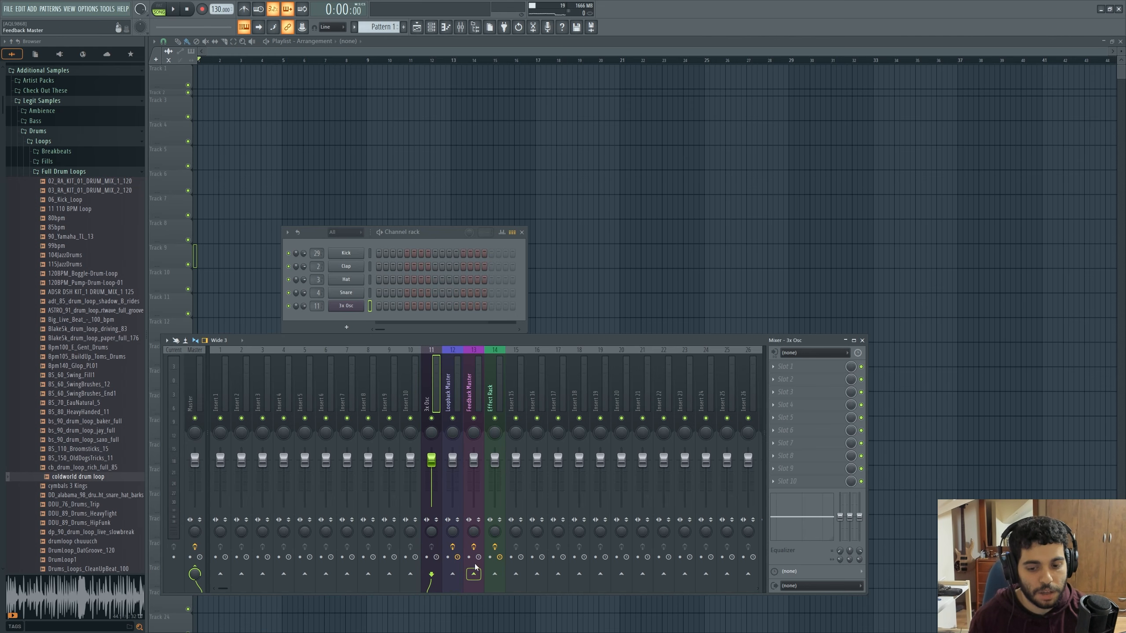
left_click(453, 574)
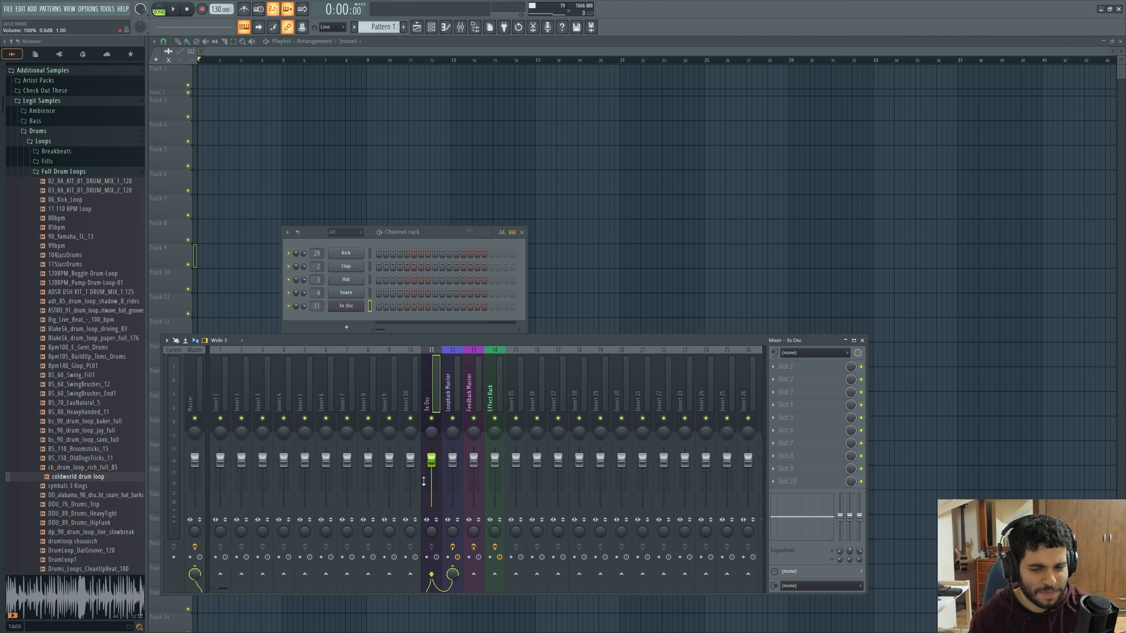
Reposition the mixer and set the Loopback Master track's audio input to the stereo pair Virtual 1/2 1 - Virtual 1/2 2
left_click(450, 399)
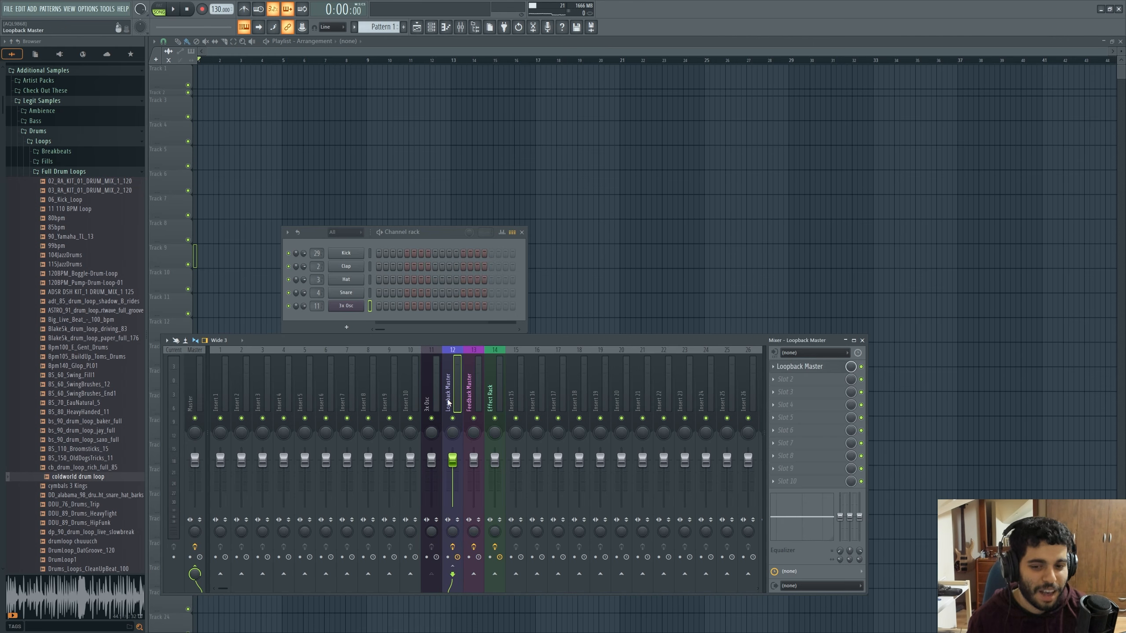
left_click_drag(738, 341, 726, 321)
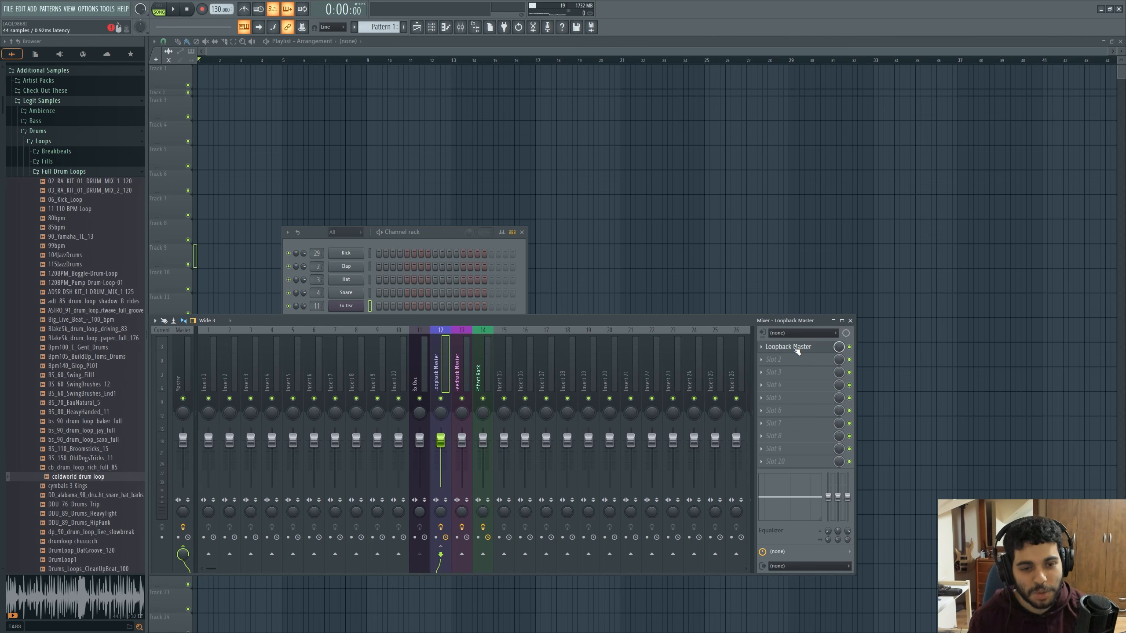
left_click(792, 333)
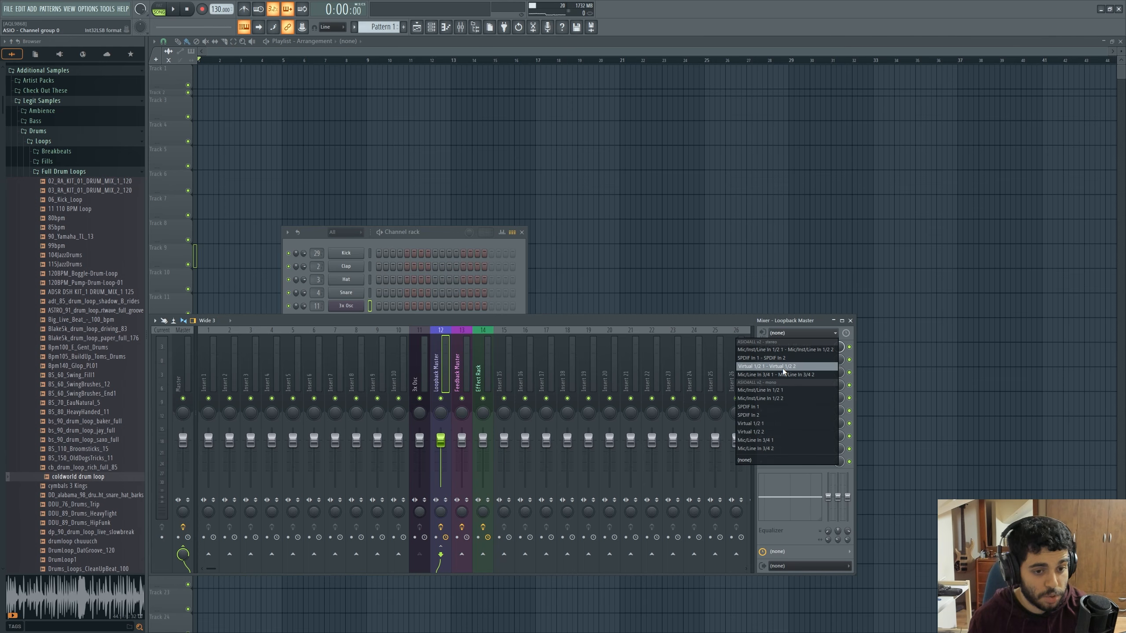
left_click(754, 366)
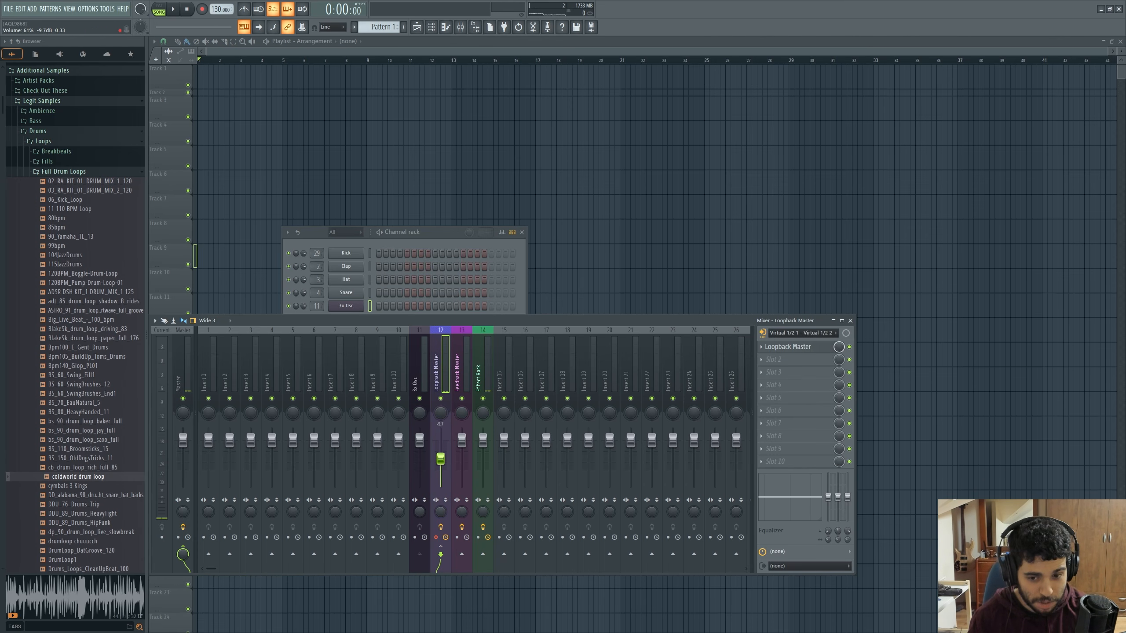
Disable the Loopback Master effect and mute the Effect Rack and Feedback Master tracks
left_click(849, 347)
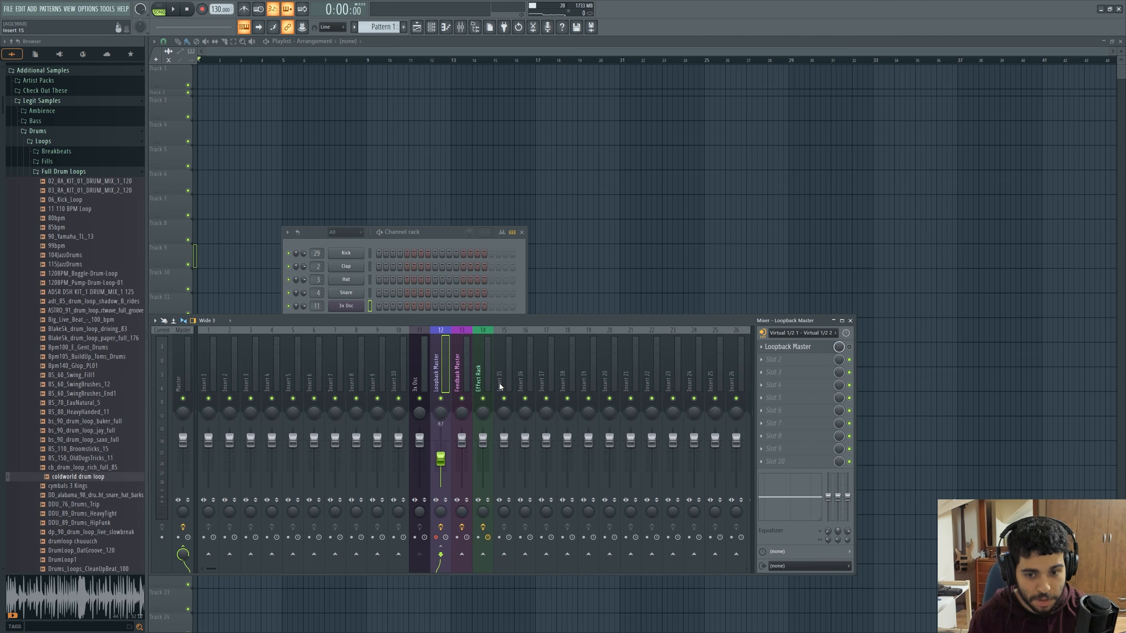
left_click(483, 398)
left_click(461, 398)
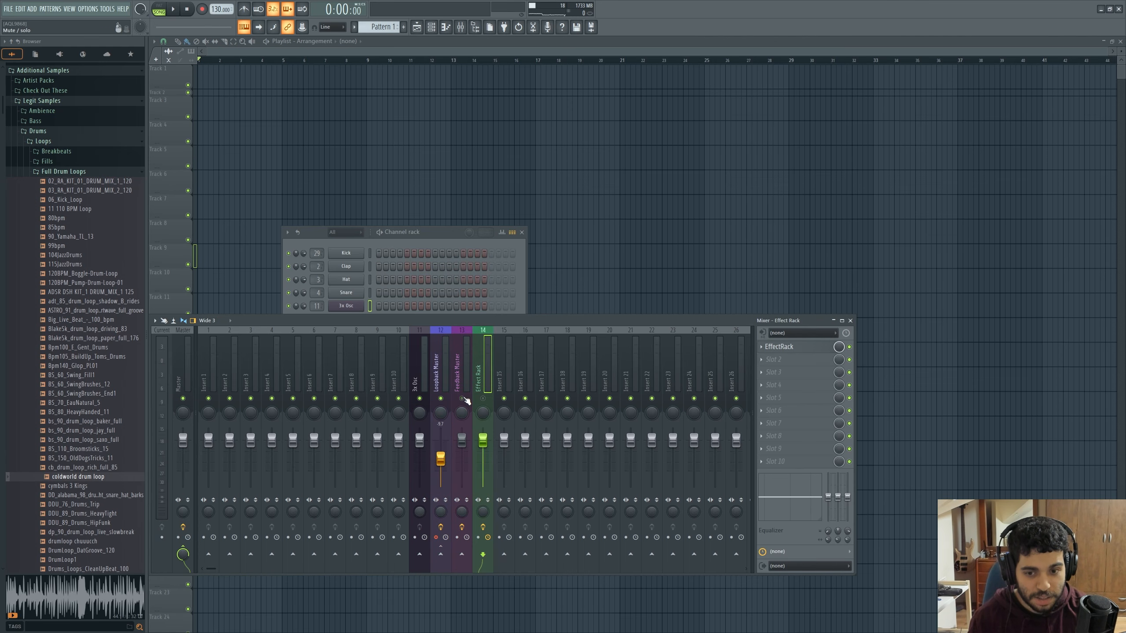
Play a 3x Osc note through the loopback and try raising the Loopback Master track's volume to -5.3 dB
left_click(389, 238)
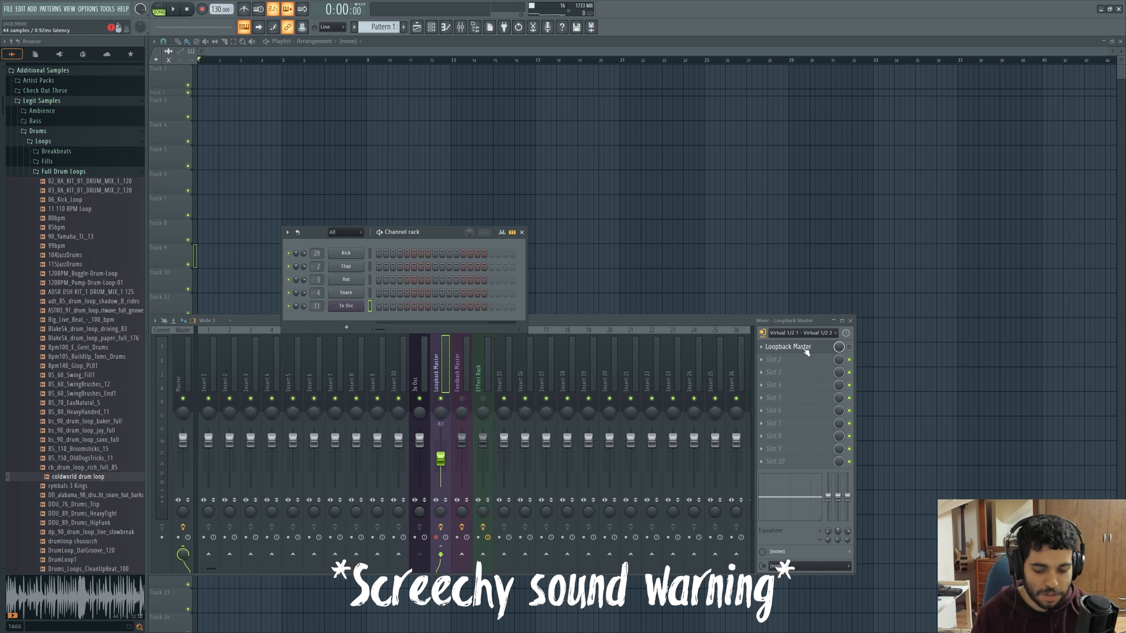
key("q")
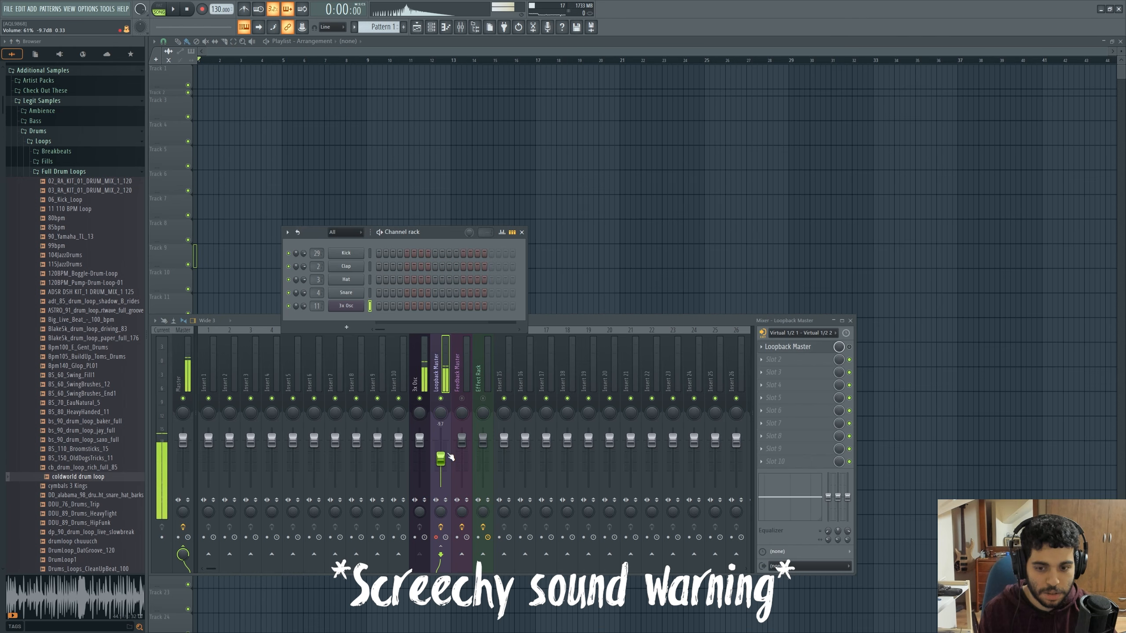
mouse_move(445, 457)
left_mouse_down()
mouse_move(445, 439)
mouse_move(440, 450)
left_mouse_up()
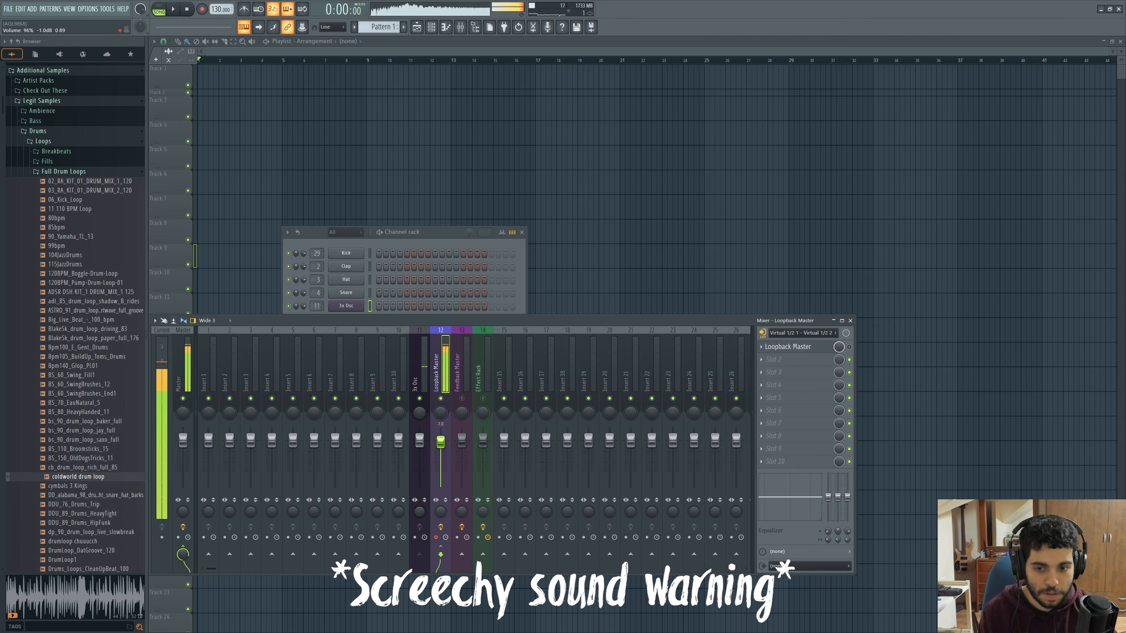
Reset the Loopback Master track's volume to its default and enable its Loopback Master effect
right_click(446, 456)
left_click(471, 461)
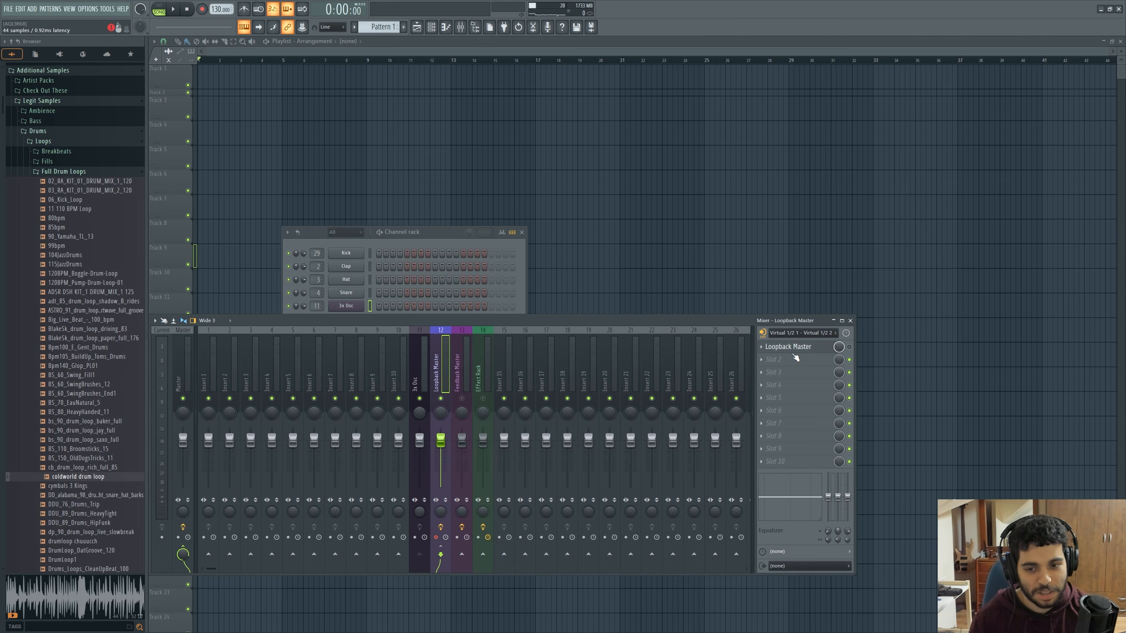
left_click(850, 348)
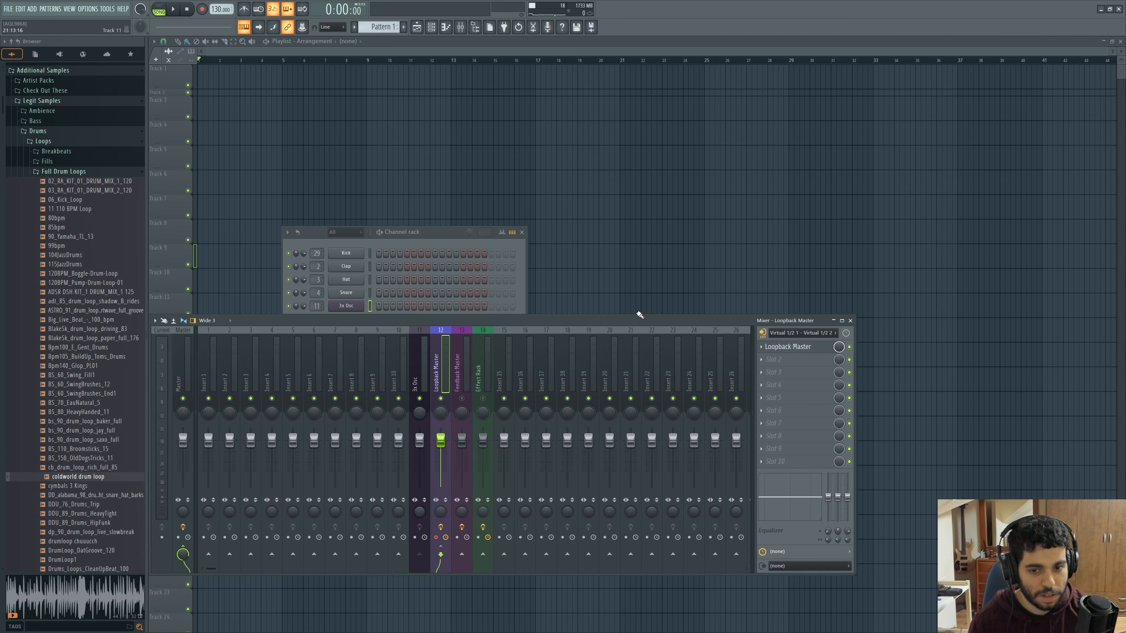
Move the mixer slightly, open the Loopback Master effect and enlarge its window to show the whole patch map
left_click_drag(622, 318, 618, 325)
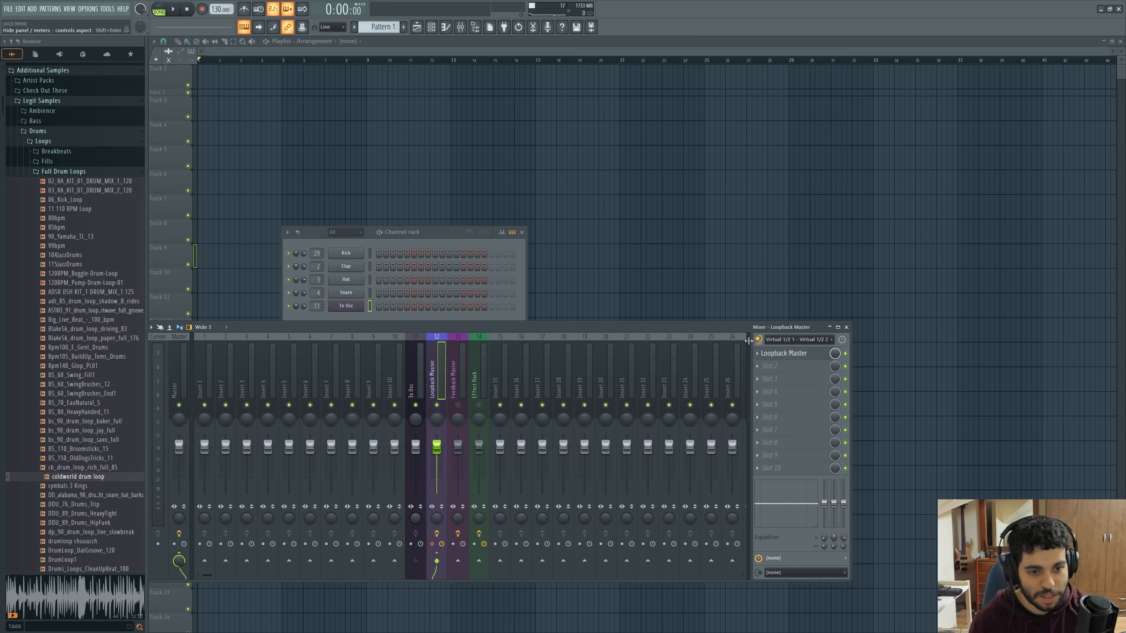
left_click(783, 354)
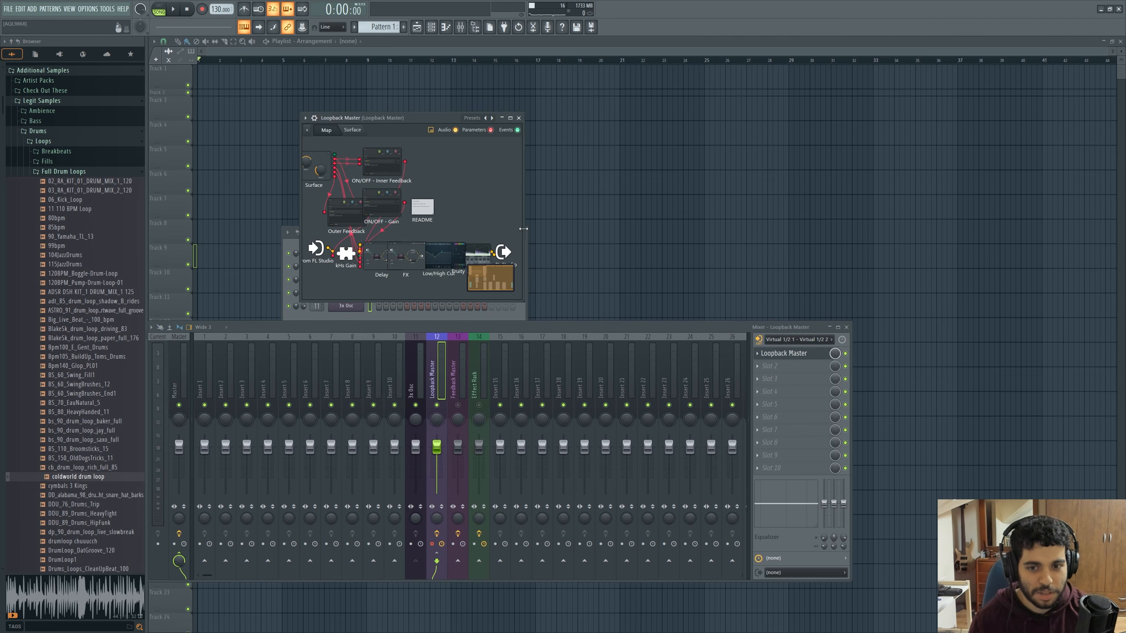
left_click_drag(523, 229, 633, 228)
left_click_drag(571, 302, 570, 403)
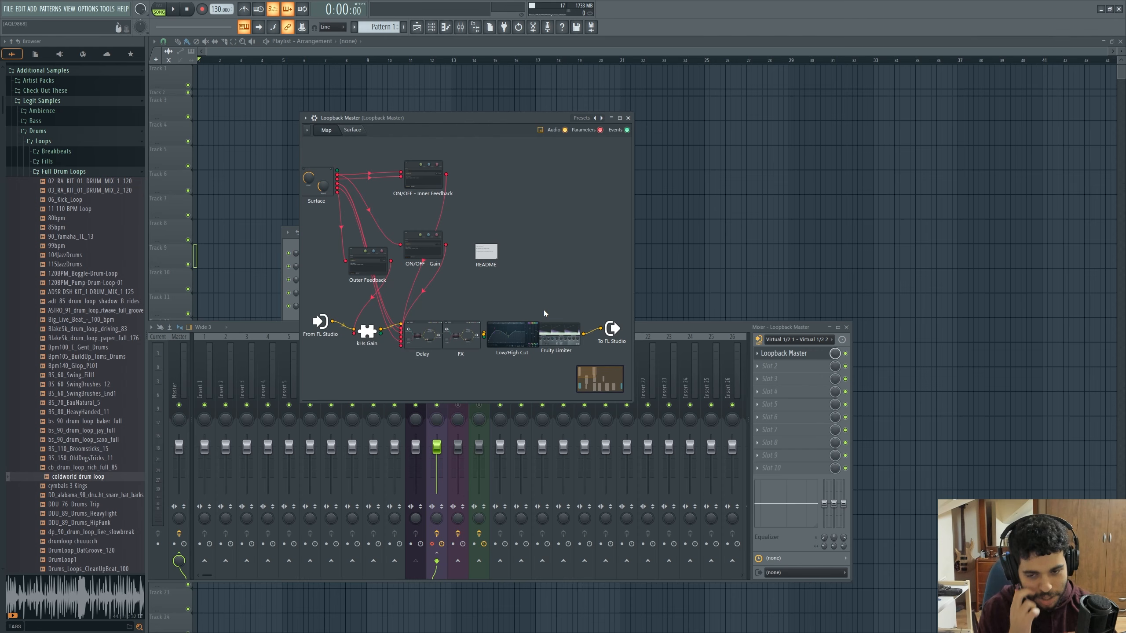
Inspect the kHs Delay inside Loopback Master's Delay patcher, closing both windows when finished
left_click(431, 345)
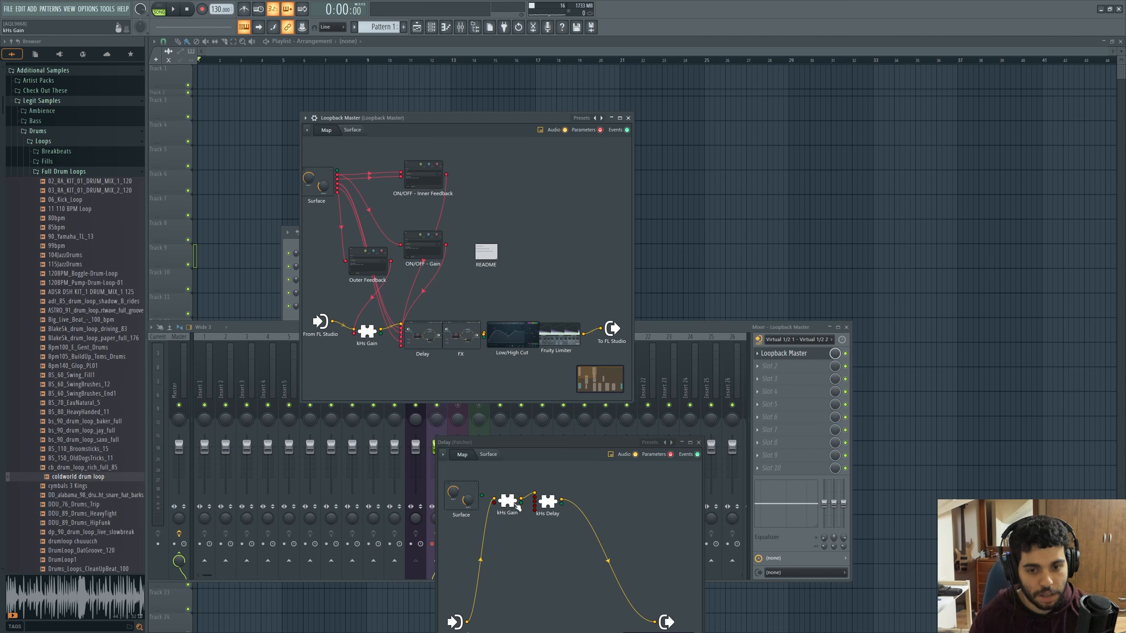
double_click(549, 508)
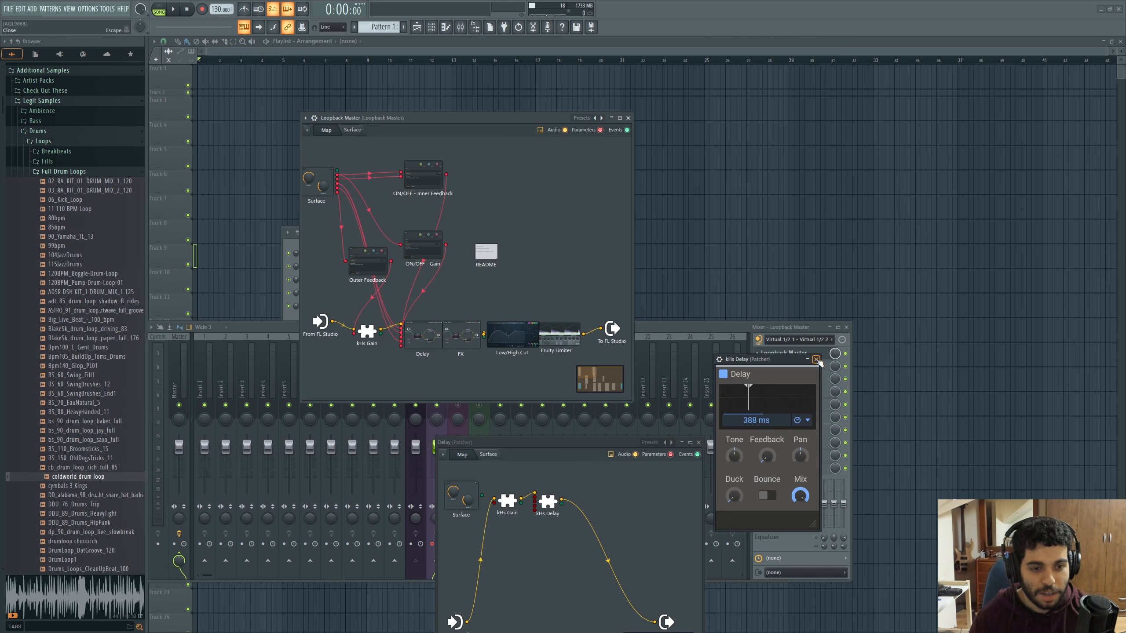
key("Escape")
left_click(699, 442)
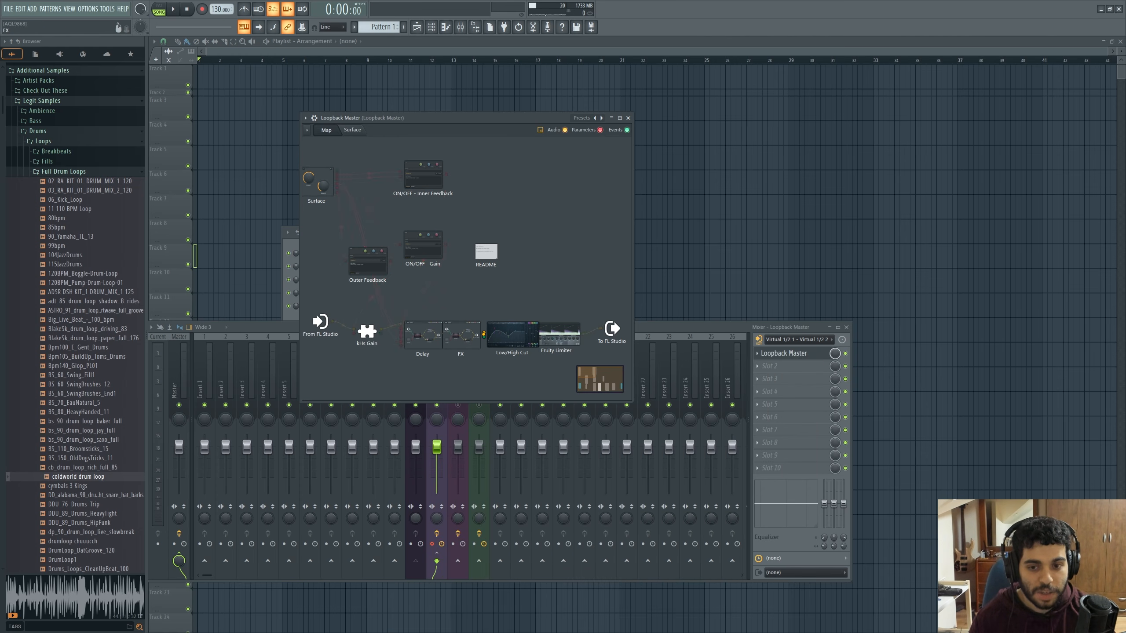
Inspect Loopback Master's FX patcher, Low/High Cut and Fruity Limiter one after another, closing each window
double_click(469, 335)
left_click_drag(577, 202, 570, 370)
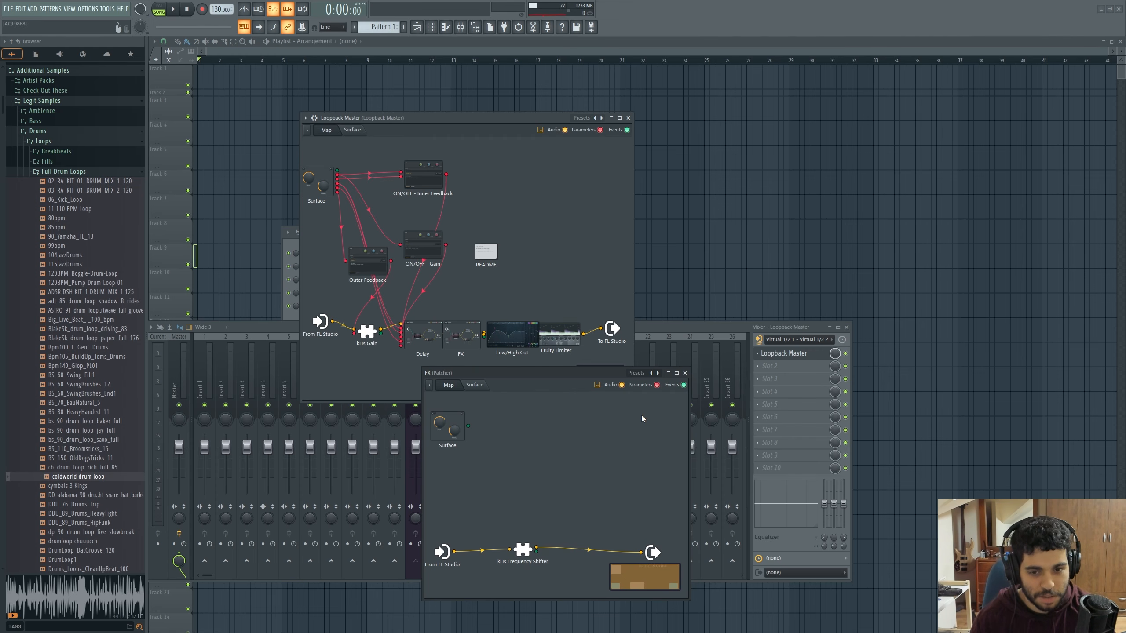
left_click(685, 373)
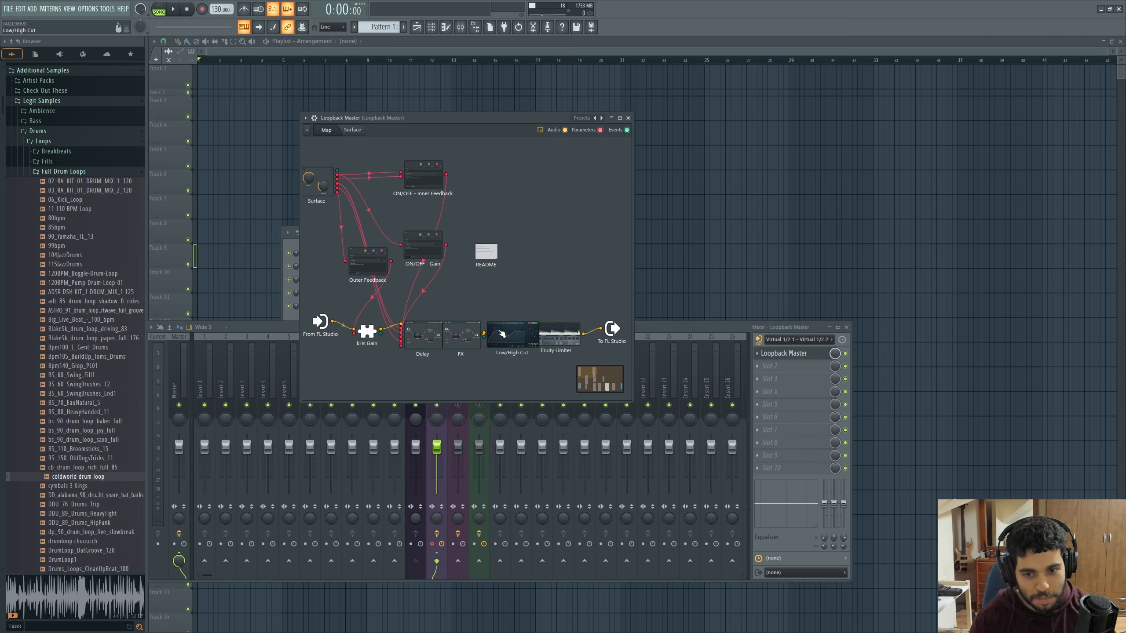
double_click(488, 334)
left_click(714, 240)
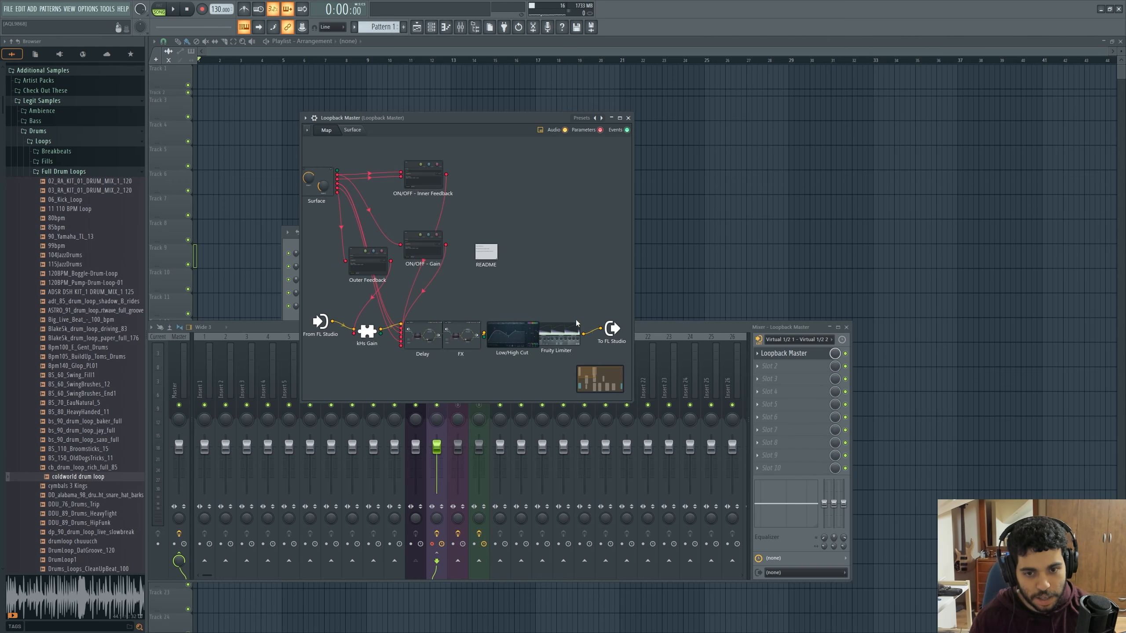
double_click(575, 320)
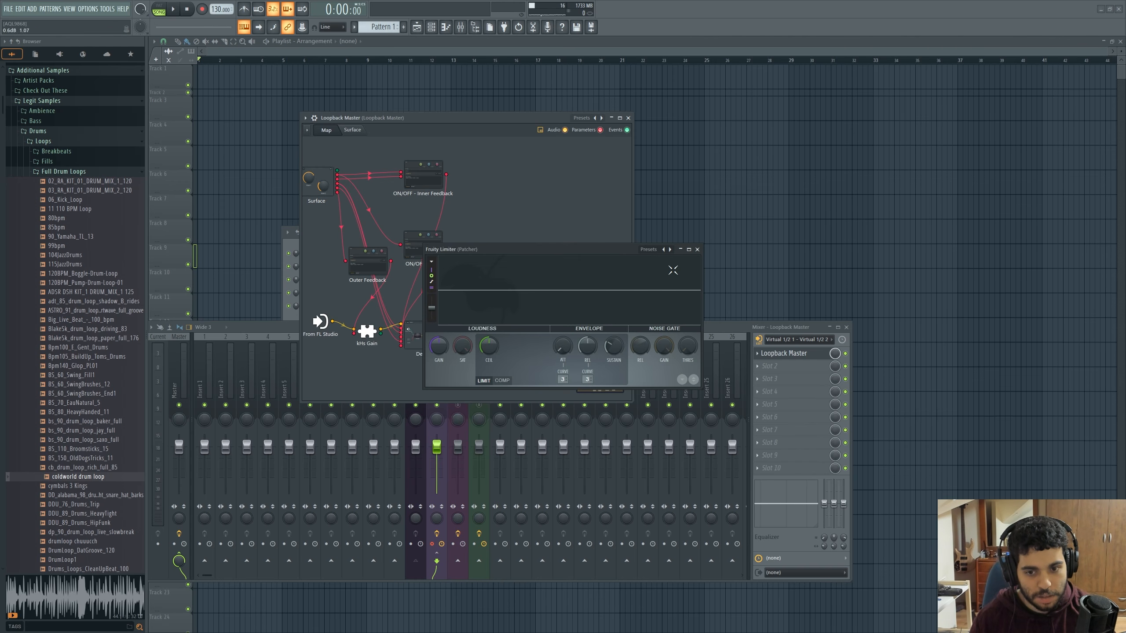
left_click(698, 250)
Open Loopback Master's kHs Gain and arrange its window below the control surface's knobs and buttons
left_click(366, 132)
left_click_drag(384, 121, 533, 195)
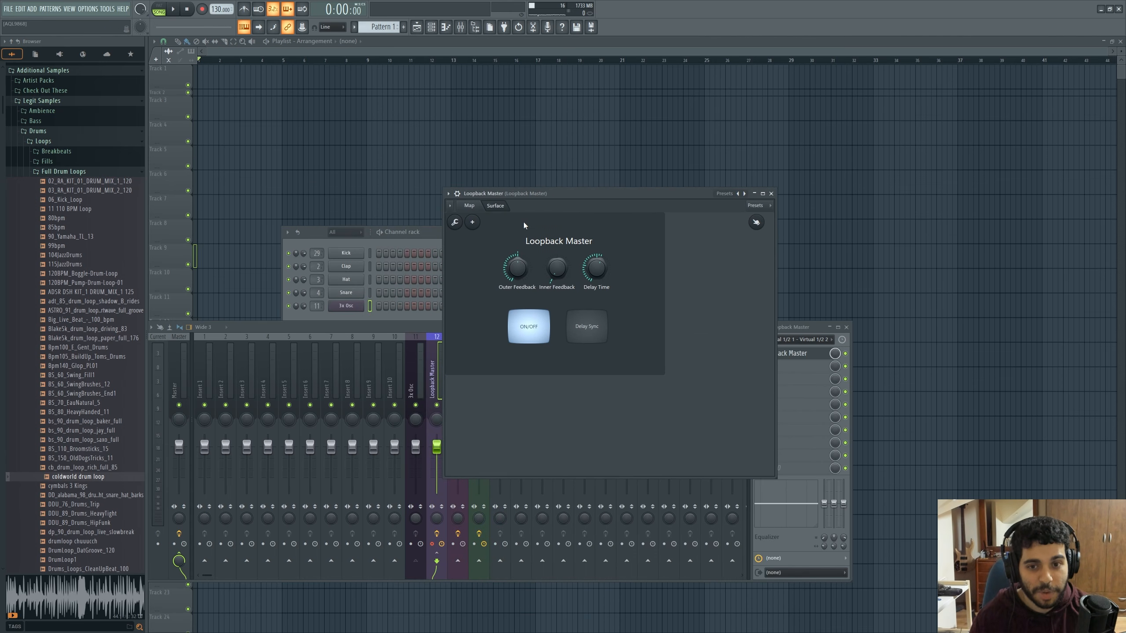
left_click(470, 206)
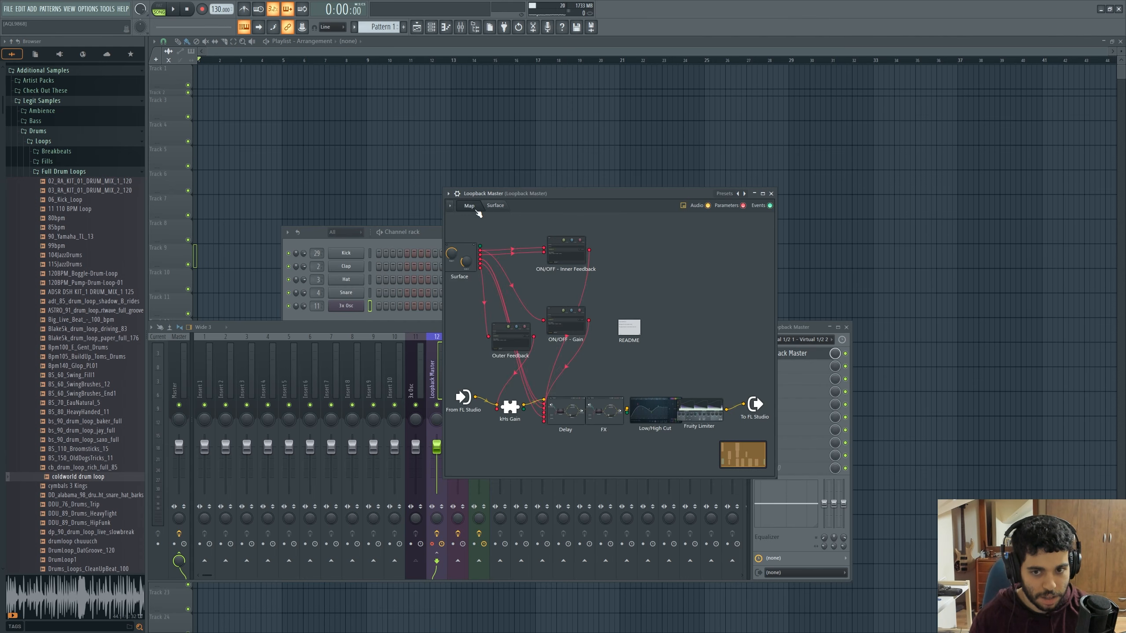
left_click(514, 419)
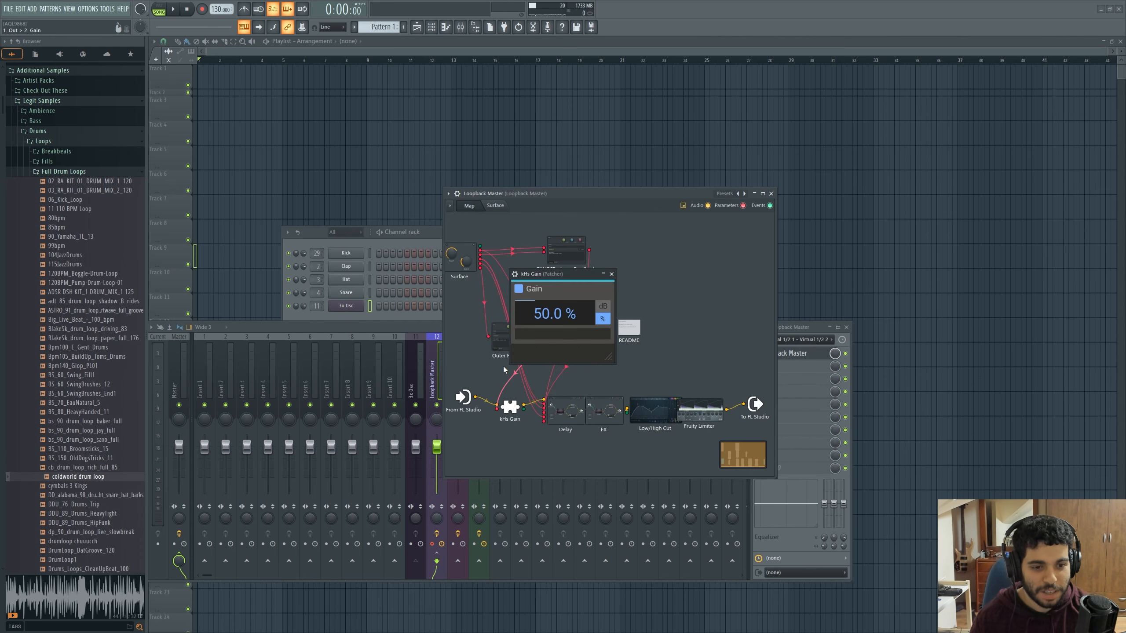
left_click(493, 210)
left_click_drag(560, 274, 613, 356)
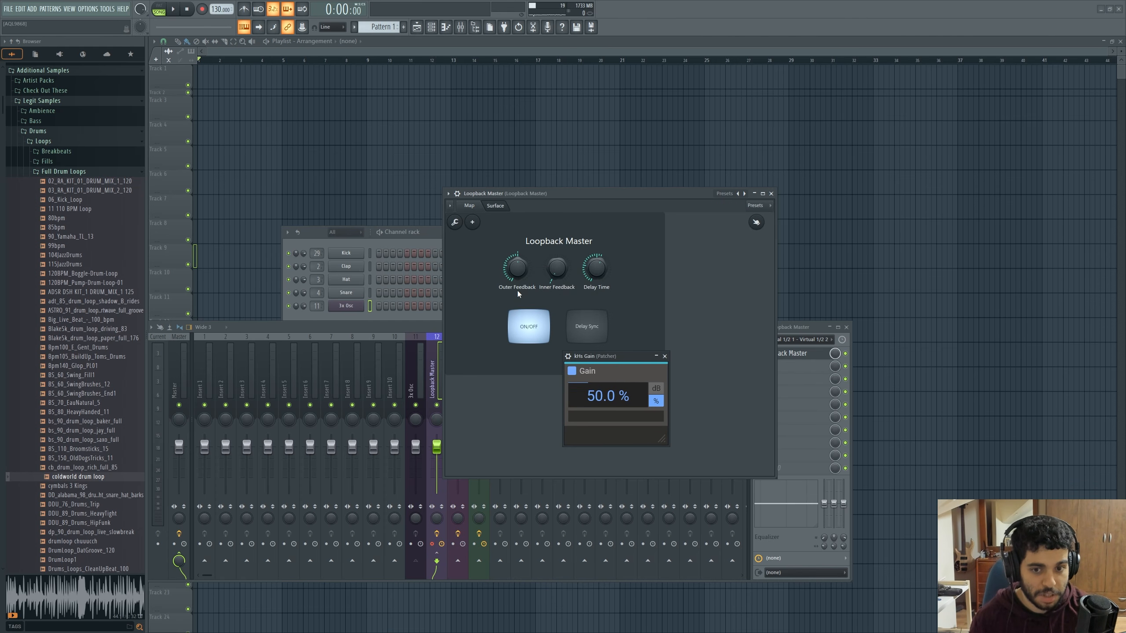
Play notes while sweeping Outer Feedback from about 1.7% up to 65.2%, and bring it down to 0%
left_click_drag(517, 268, 517, 277)
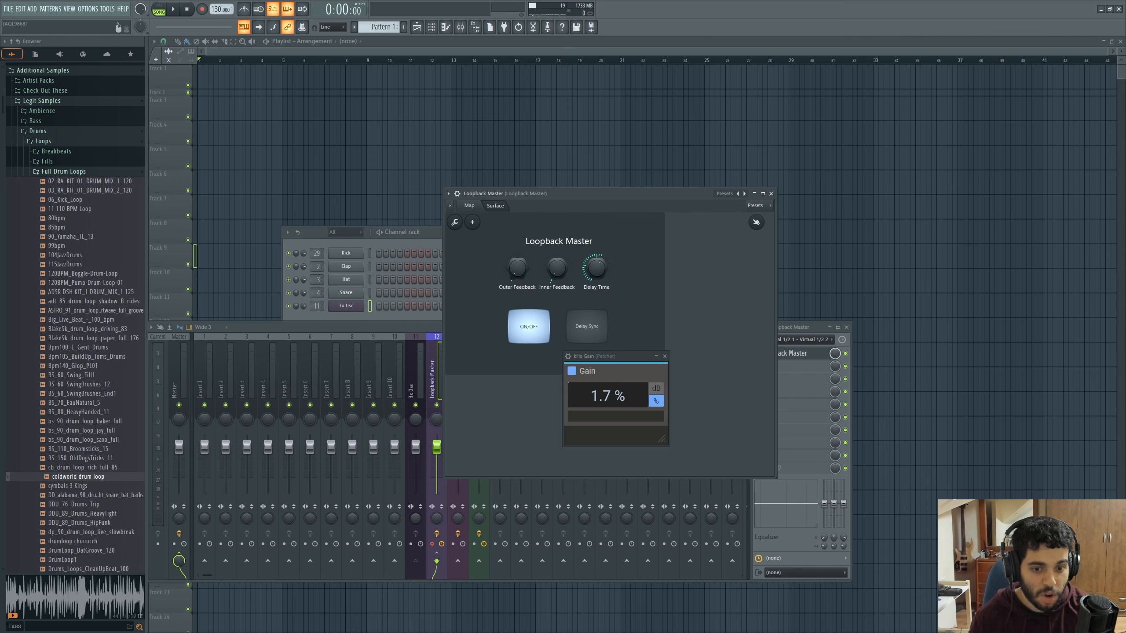
key("b")
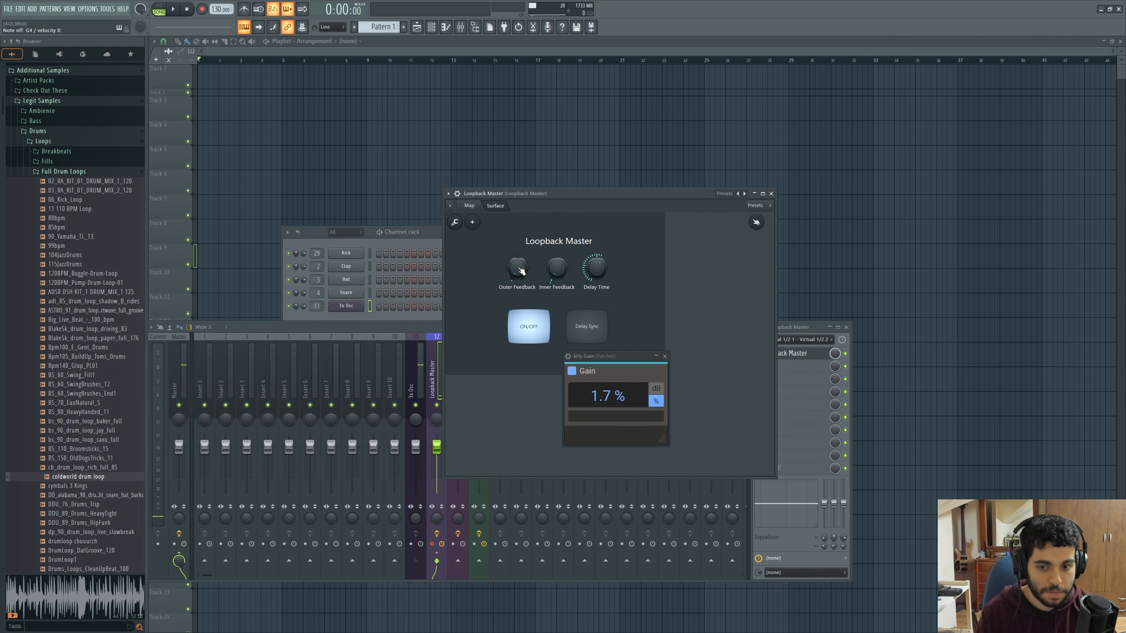
left_click_drag(520, 271, 520, 270)
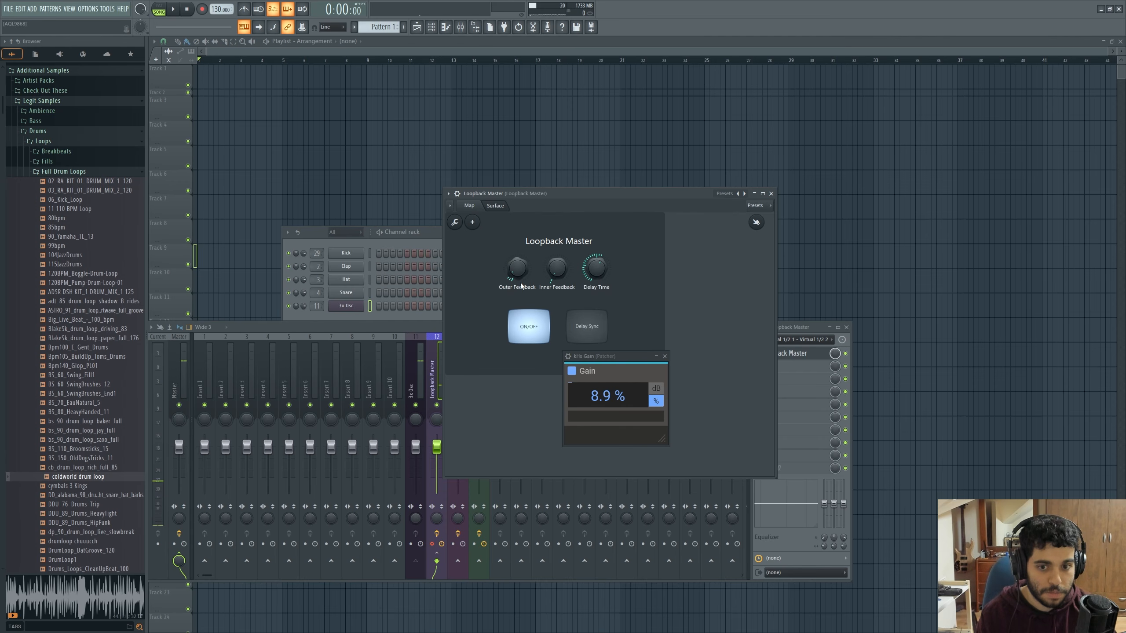
left_click_drag(522, 271, 523, 263)
key("b")
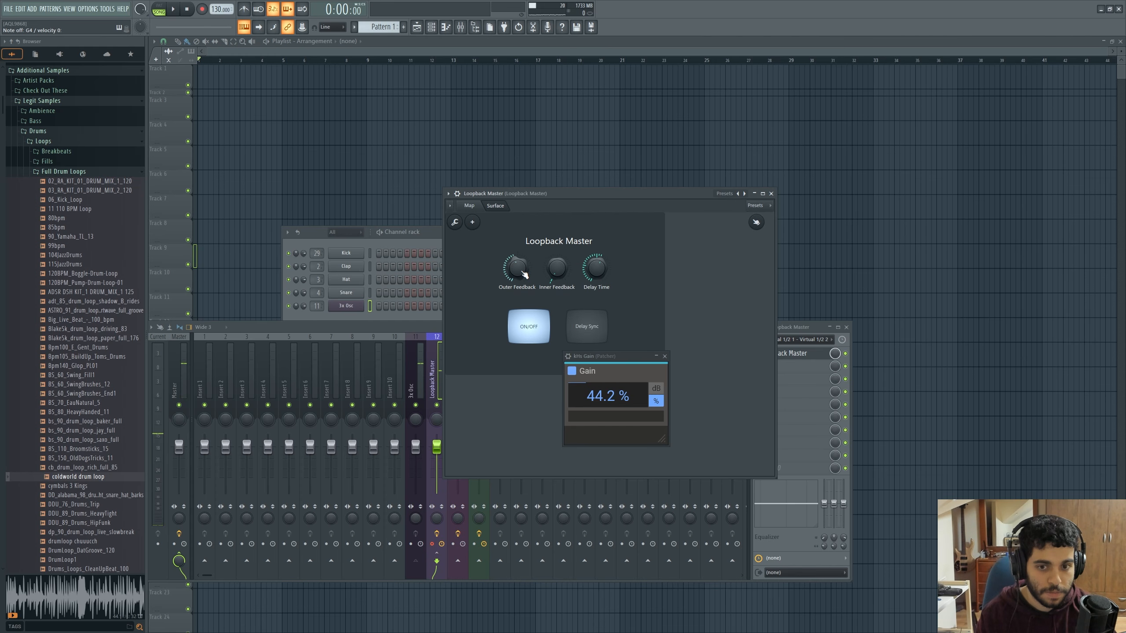
scroll(524, 274, "up", 7)
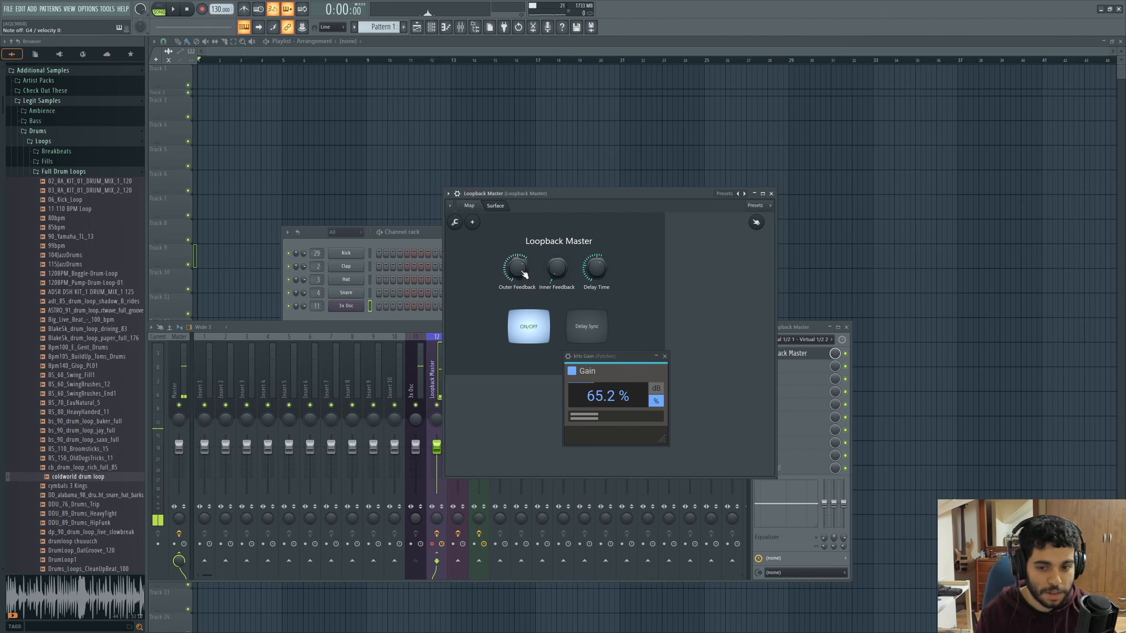
scroll(524, 274, "down", 12)
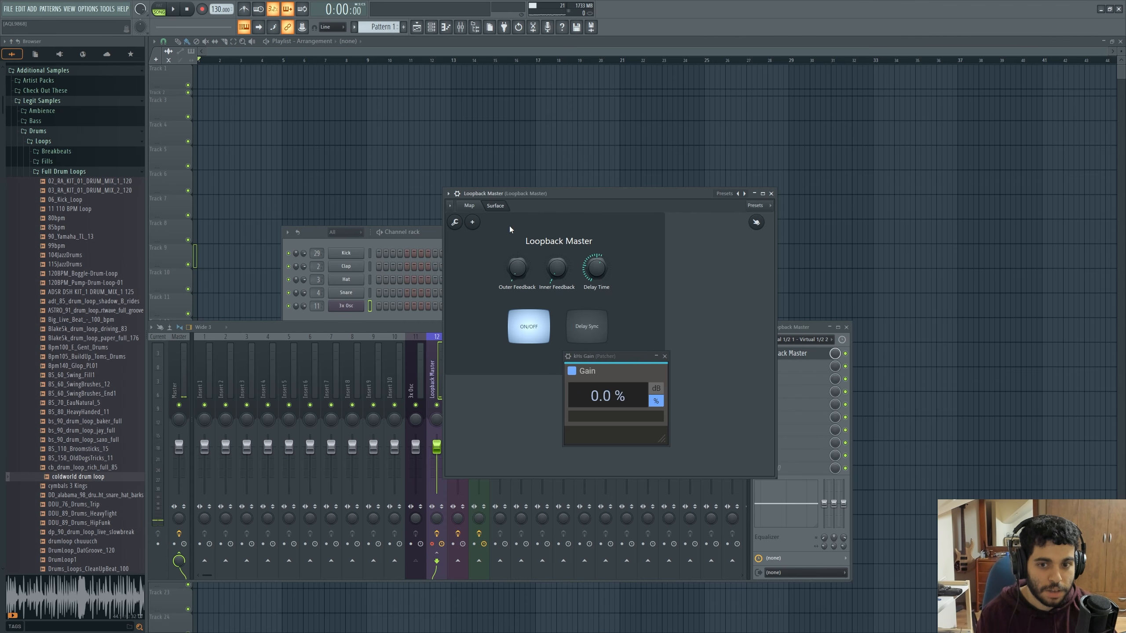
Open the Delay patcher from the map, play notes while raising Outer Feedback to maximum, and return it to minimum
left_click(469, 205)
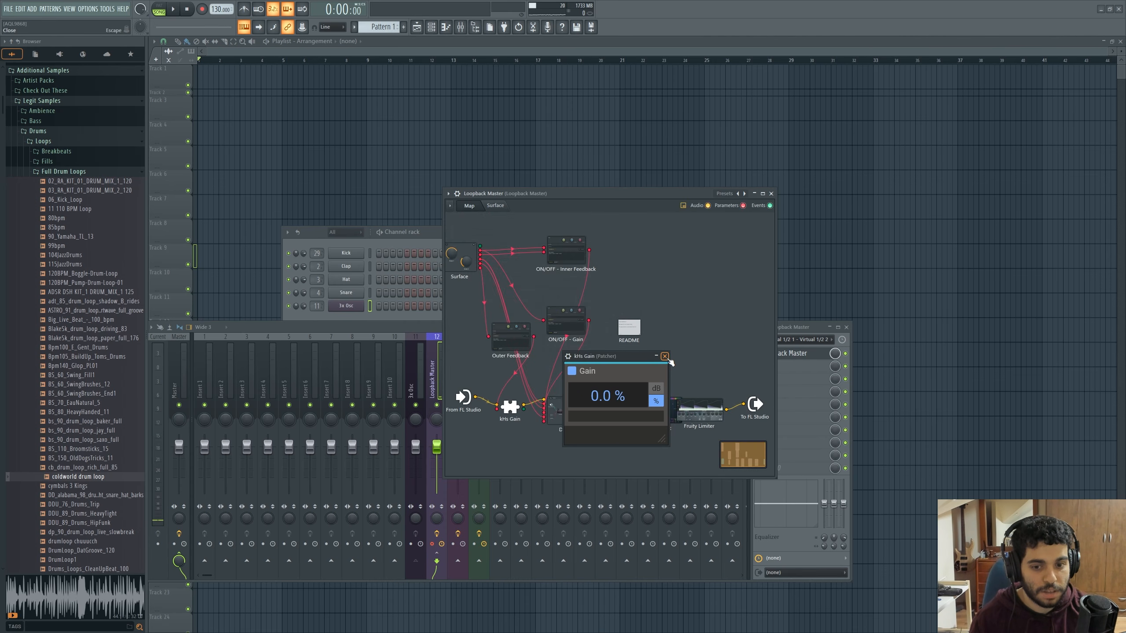
left_click_drag(631, 365, 705, 258)
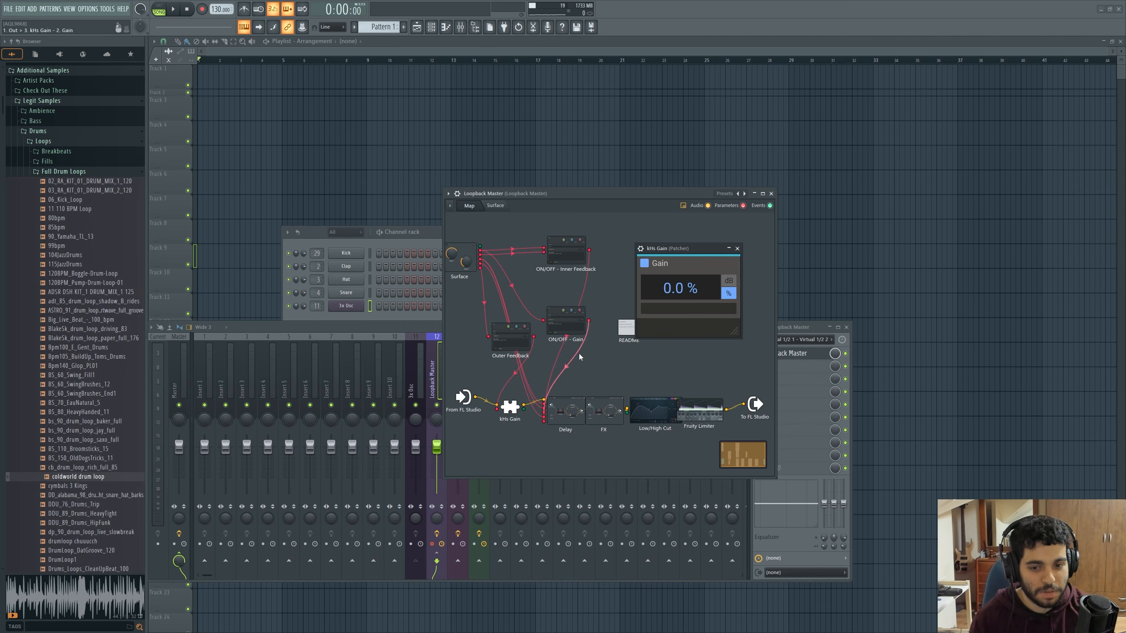
left_click(577, 407)
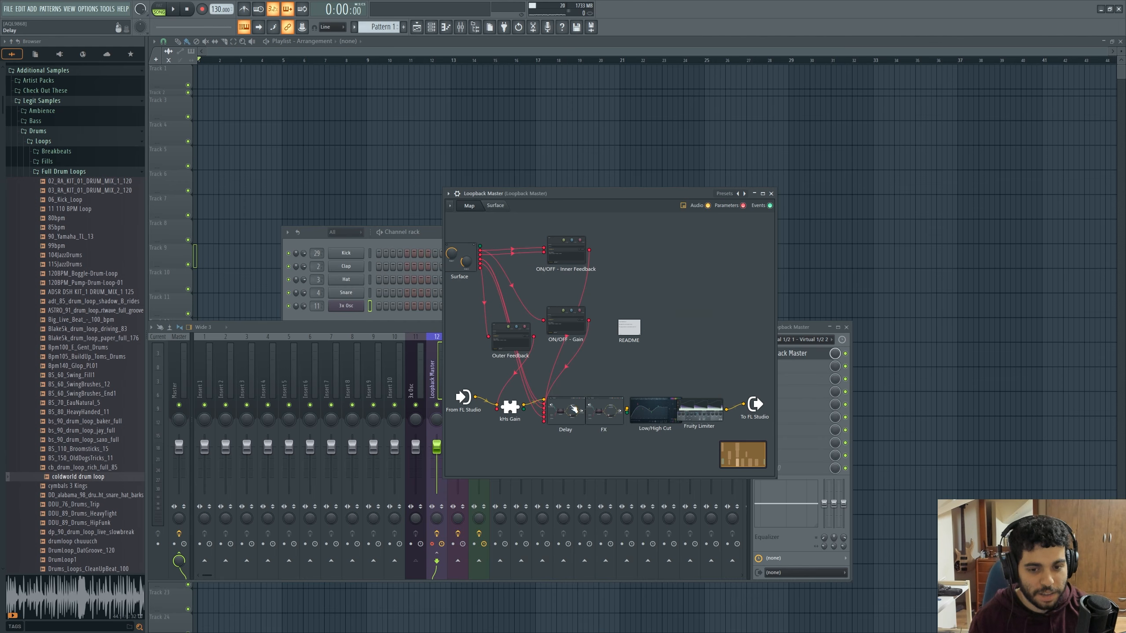
left_click(502, 207)
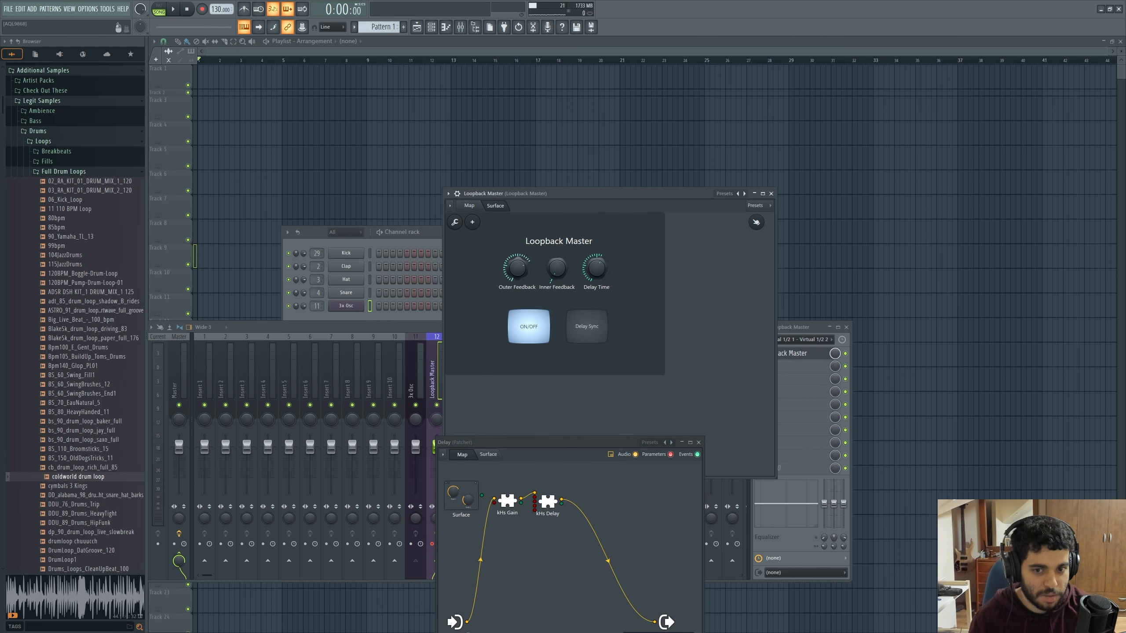
key("b")
left_click_drag(518, 273, 519, 241)
key("m")
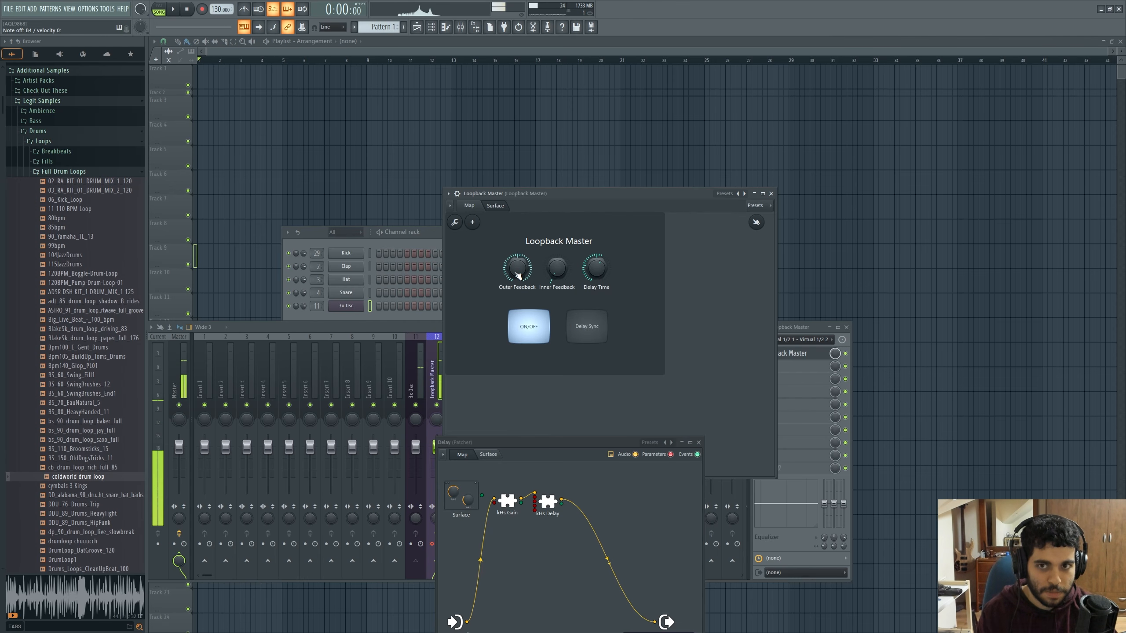
left_click_drag(517, 272, 515, 311)
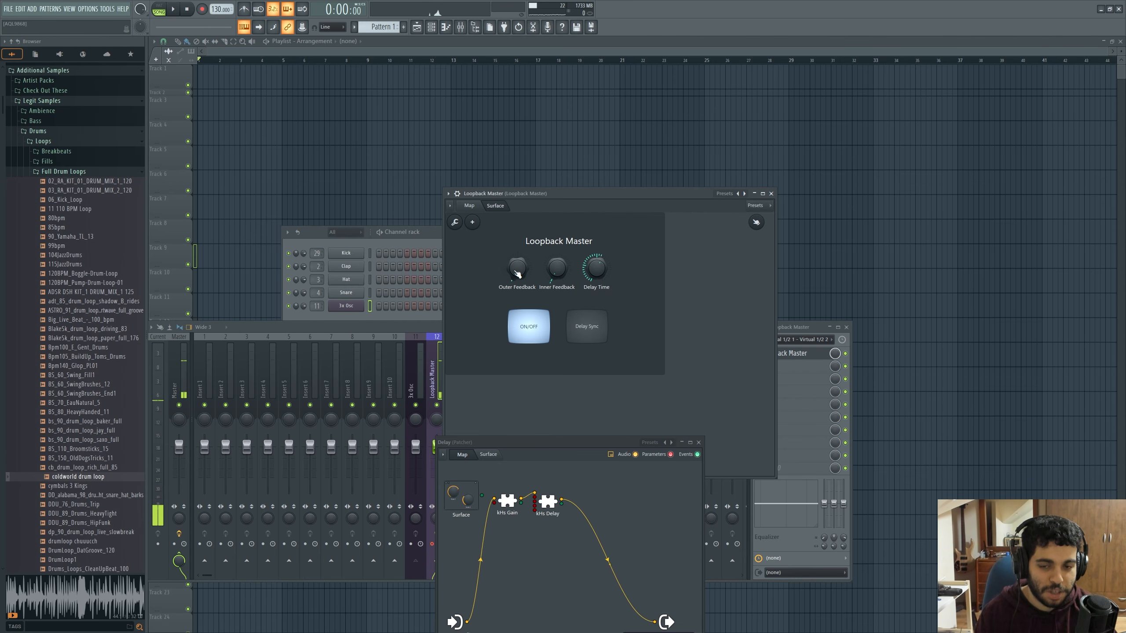
Open the kHs Delay, shorten Delay Time to 45.6 ms while auditioning Outer Feedback, and return Outer Feedback to minimum
left_click(471, 207)
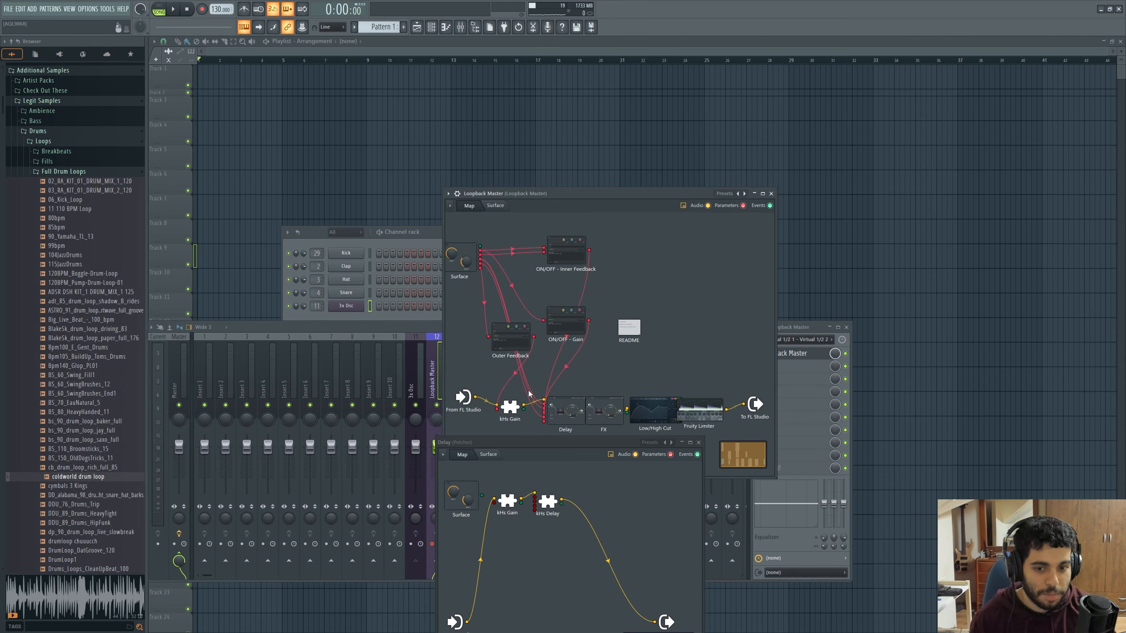
left_click(552, 509)
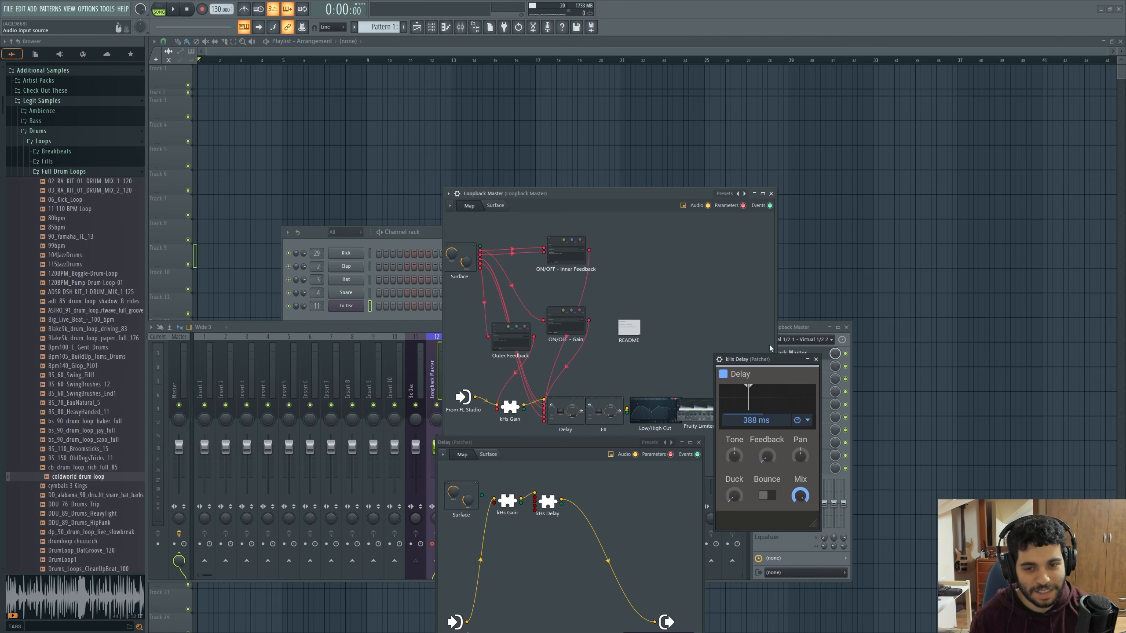
left_click(494, 206)
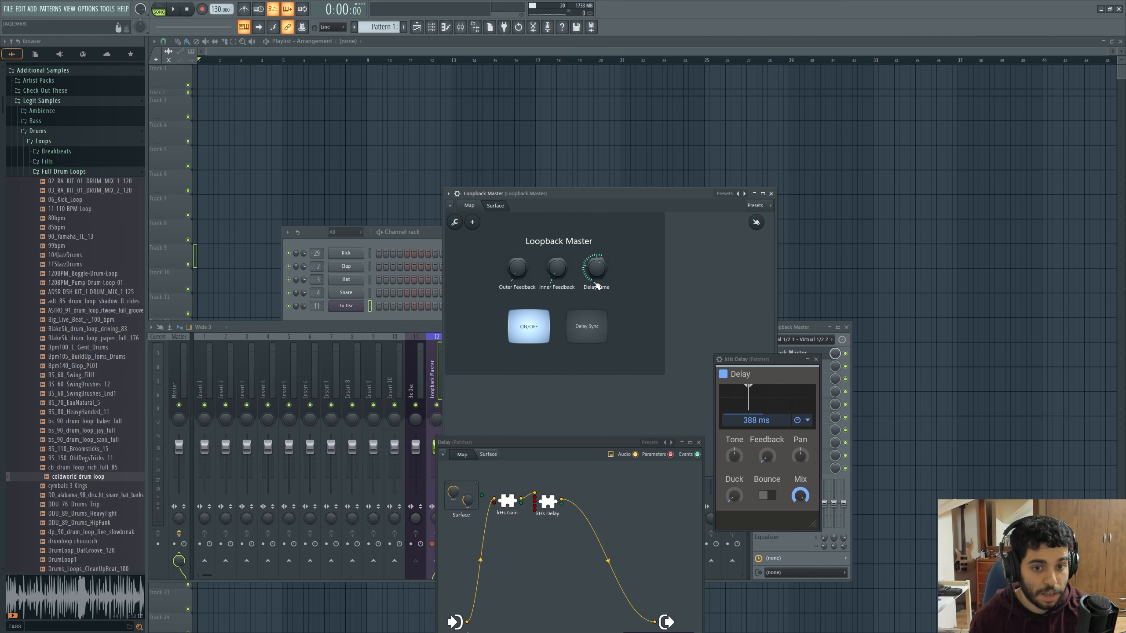
left_click_drag(596, 267, 596, 288)
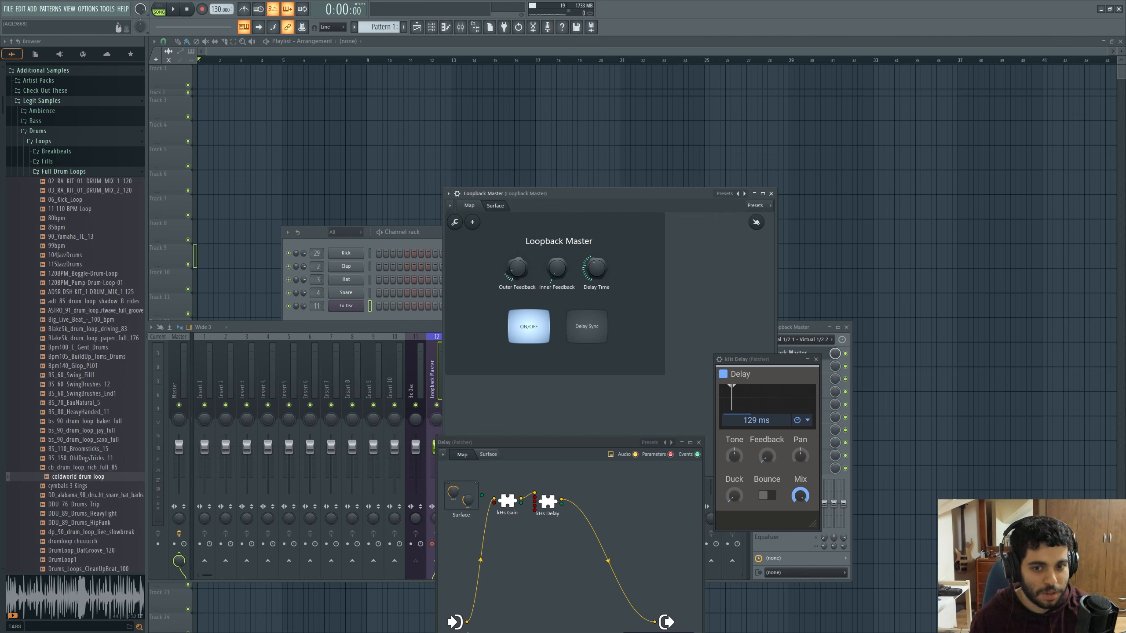
left_click_drag(600, 282, 593, 285)
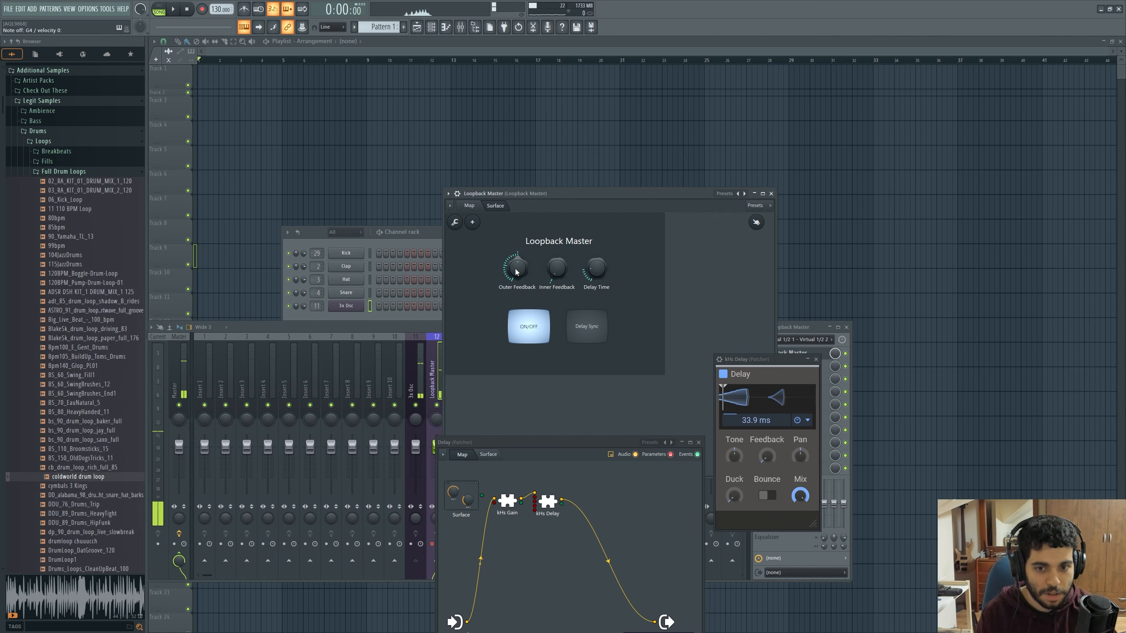
left_click_drag(516, 271, 517, 302)
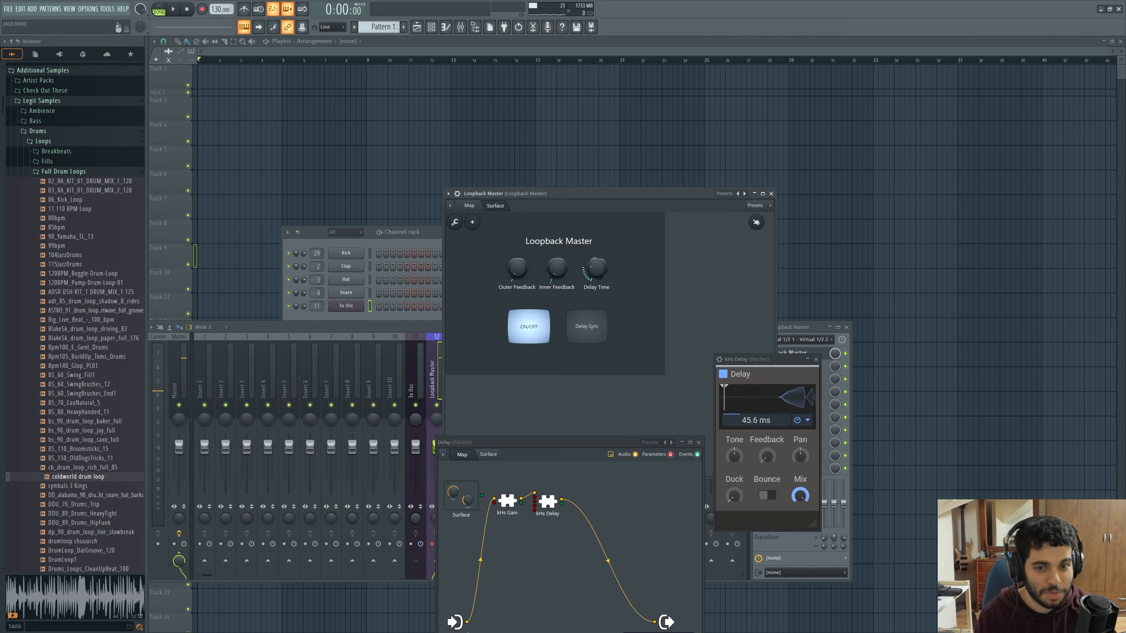
Open the kHs Frequency Shifter inside Loopback Master's FX patcher
left_click(474, 206)
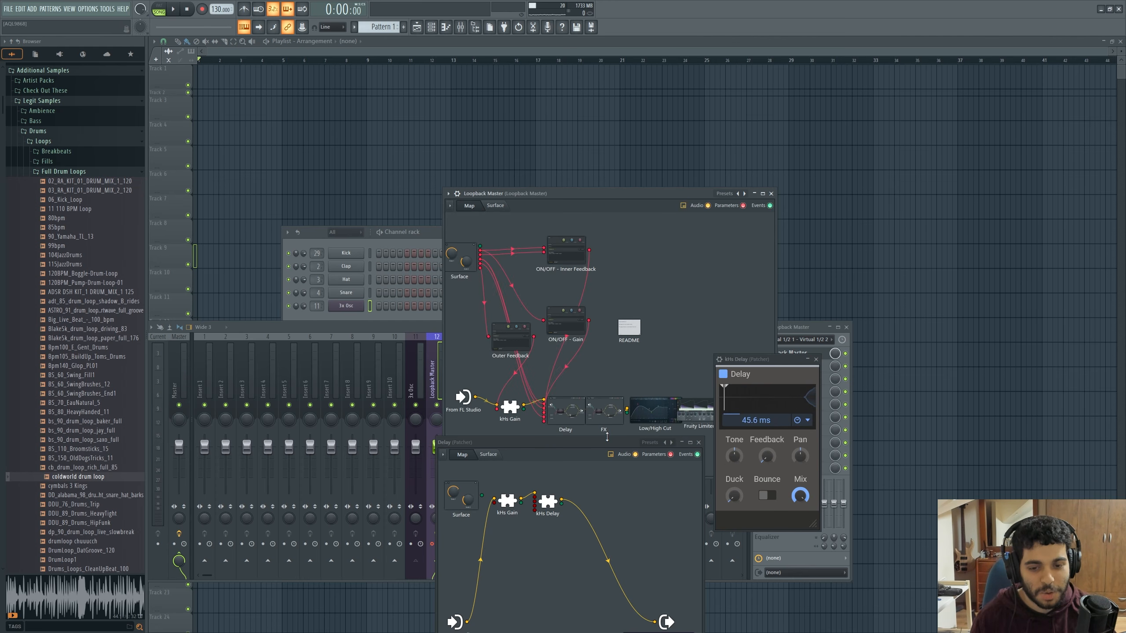
left_click(614, 412)
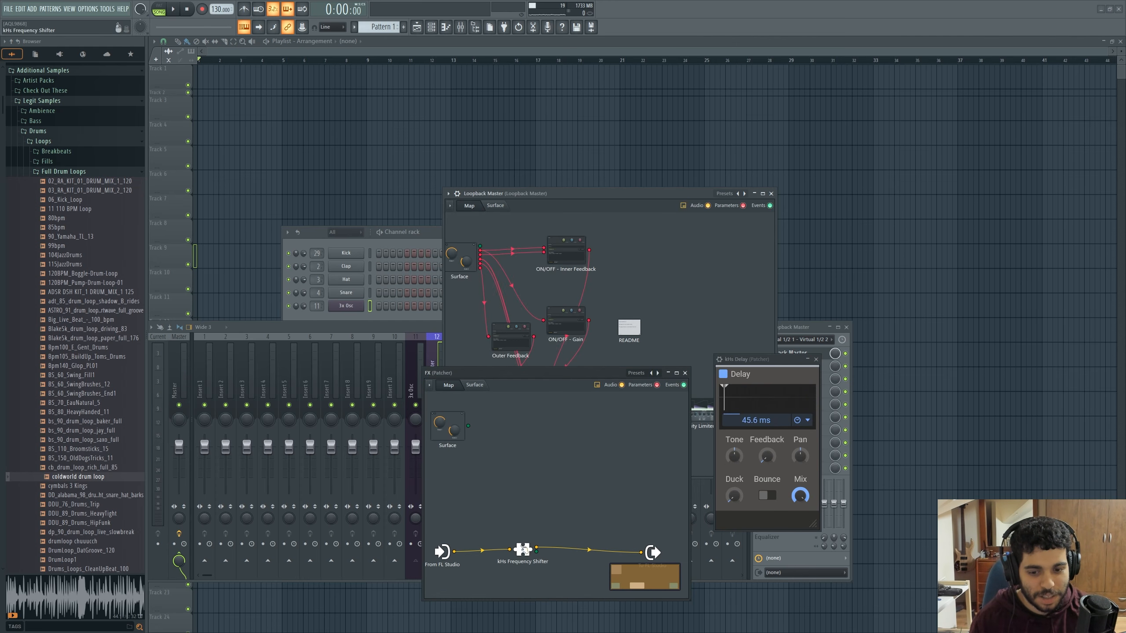
left_click(524, 550)
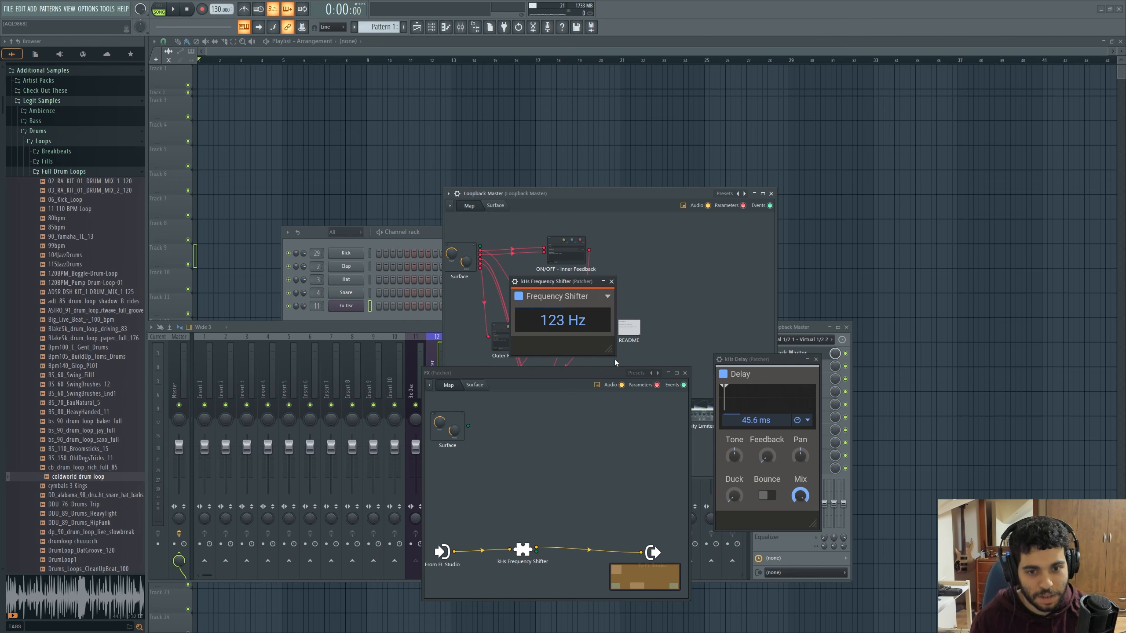
Close the Frequency Shifter and FX patcher, and set Delay Time to 152 ms on the Loopback Master surface while playing notes
left_click(611, 281)
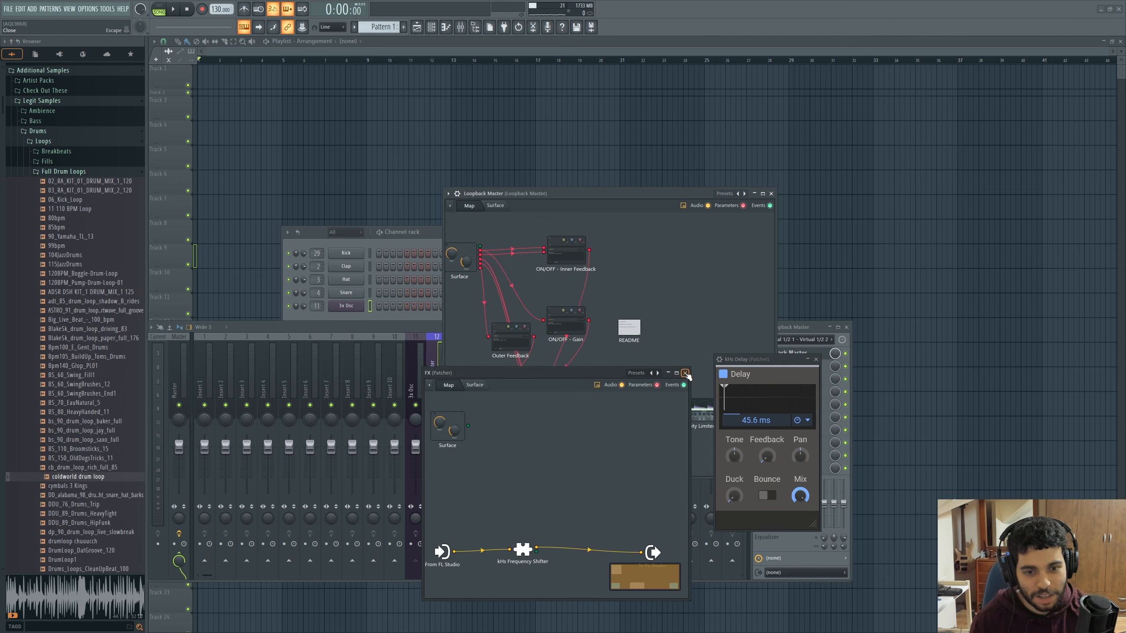
left_click(535, 247)
left_click(496, 205)
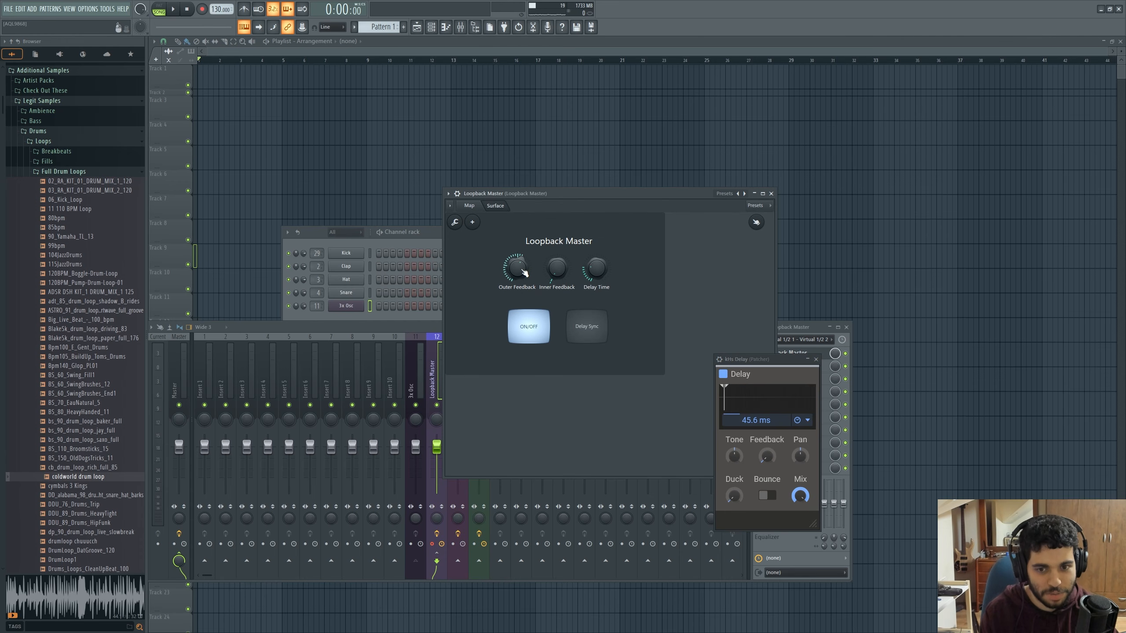
left_click_drag(596, 275, 595, 271)
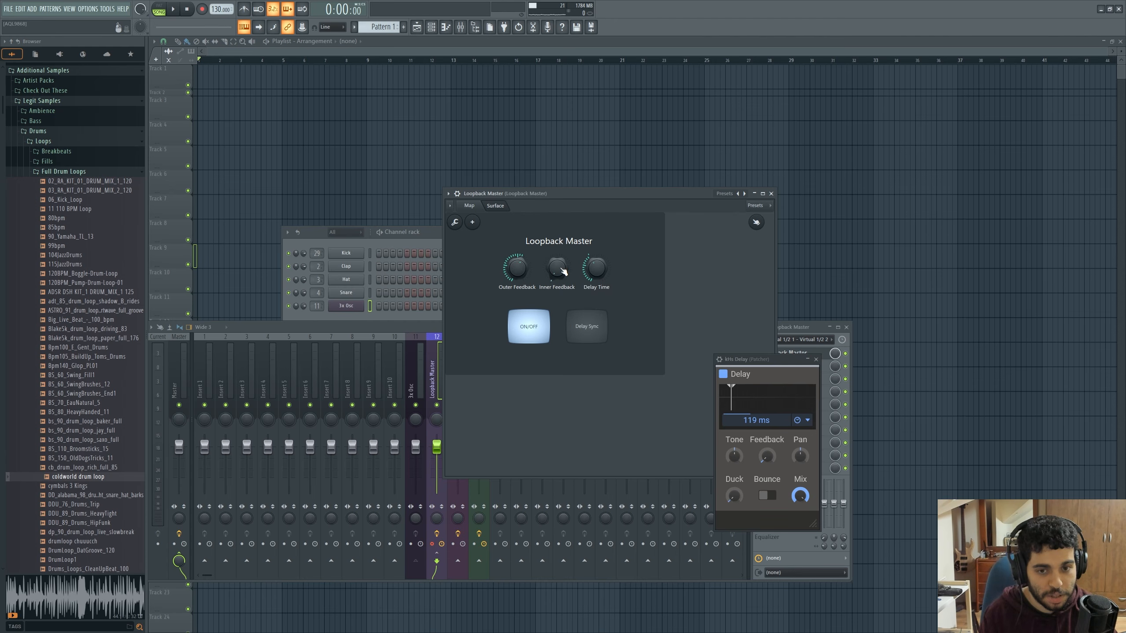
left_click_drag(594, 271, 594, 270)
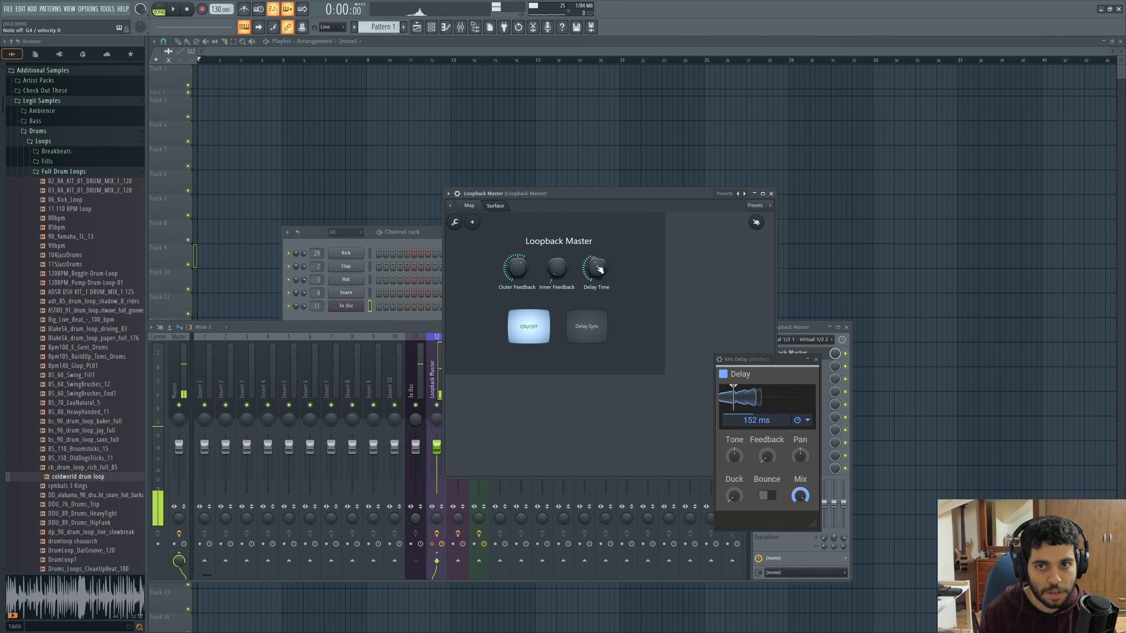
Raise Inner Feedback and return it to minimum, and switch Delay Sync on and back off
left_click_drag(557, 271, 557, 264)
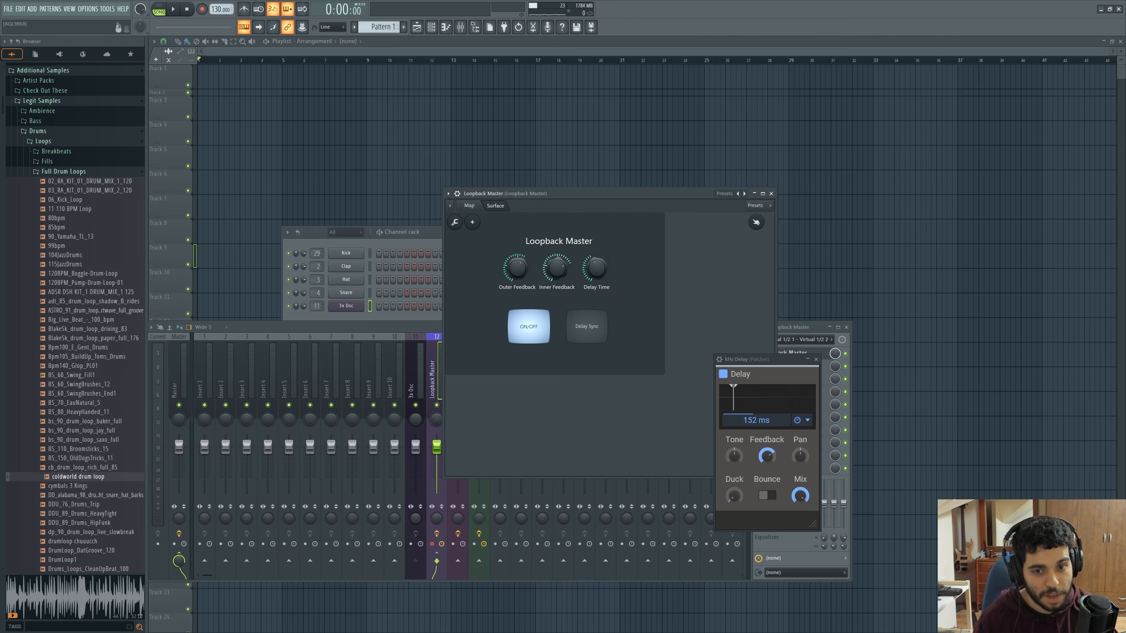
left_click_drag(557, 266, 557, 284)
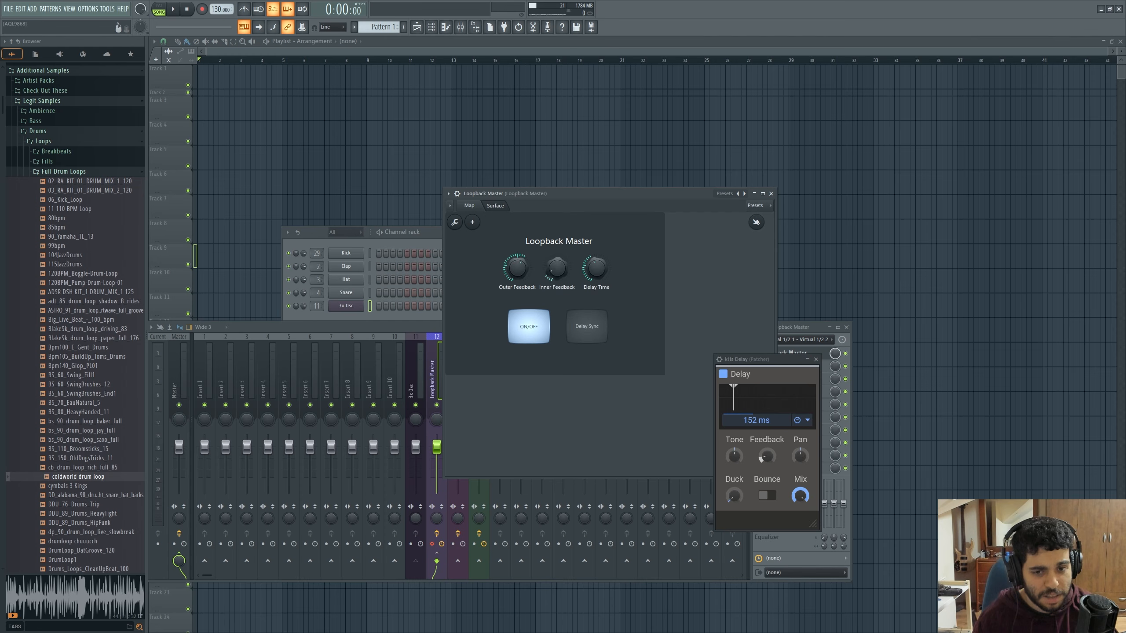
left_click(577, 318)
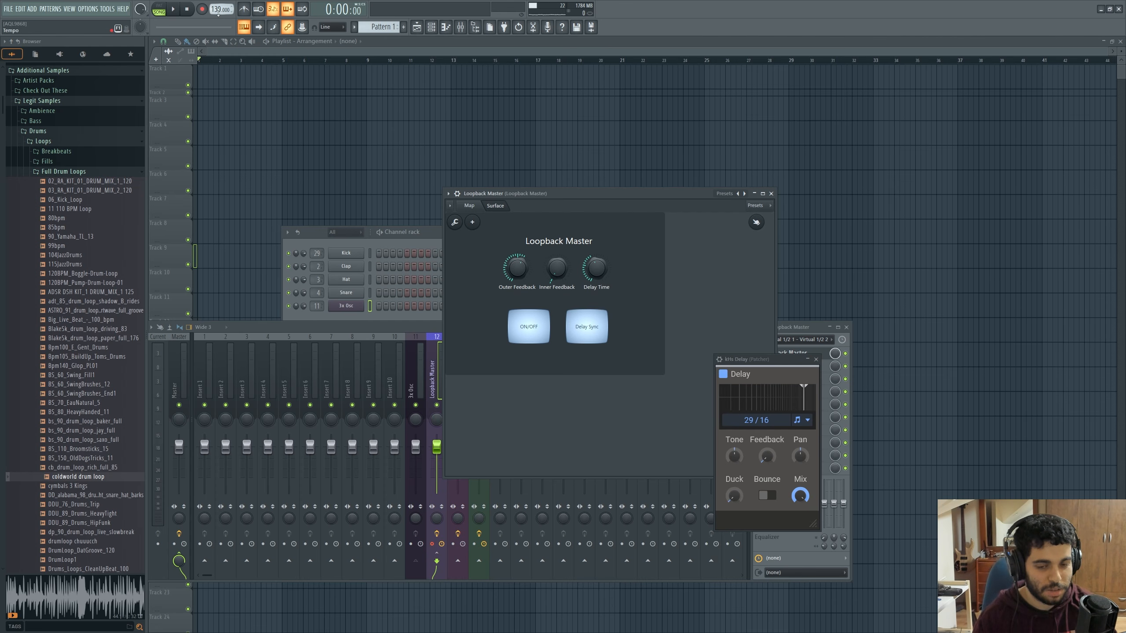
left_click(586, 328)
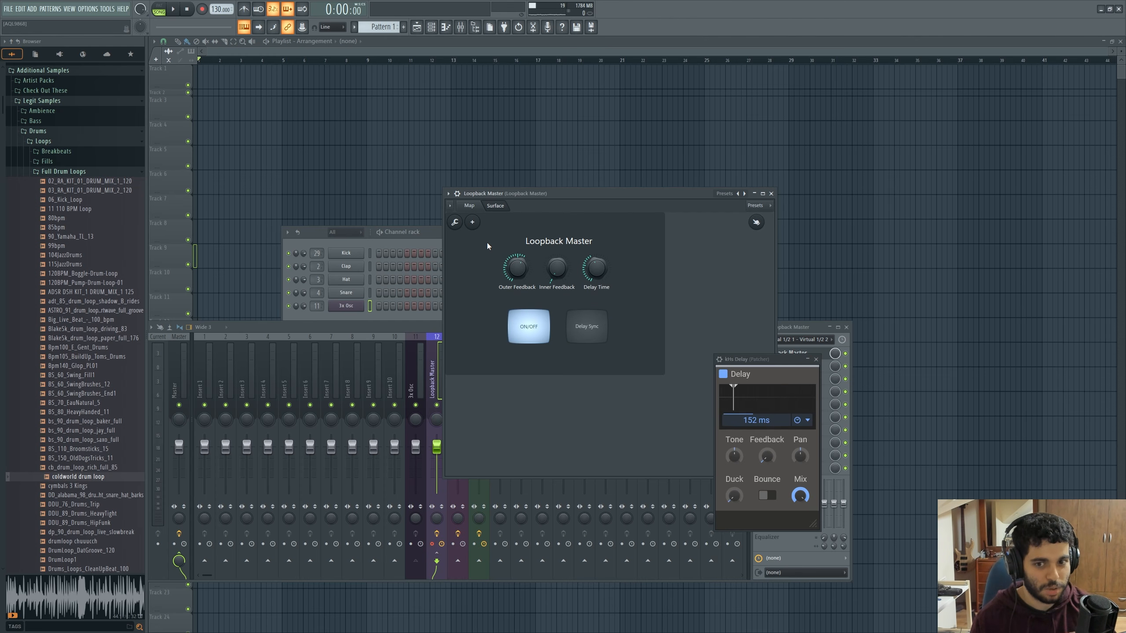
Raise Outer and Inner Feedback to maximum and play notes while toggling the ON/OFF switch, leaving it on
left_click(470, 206)
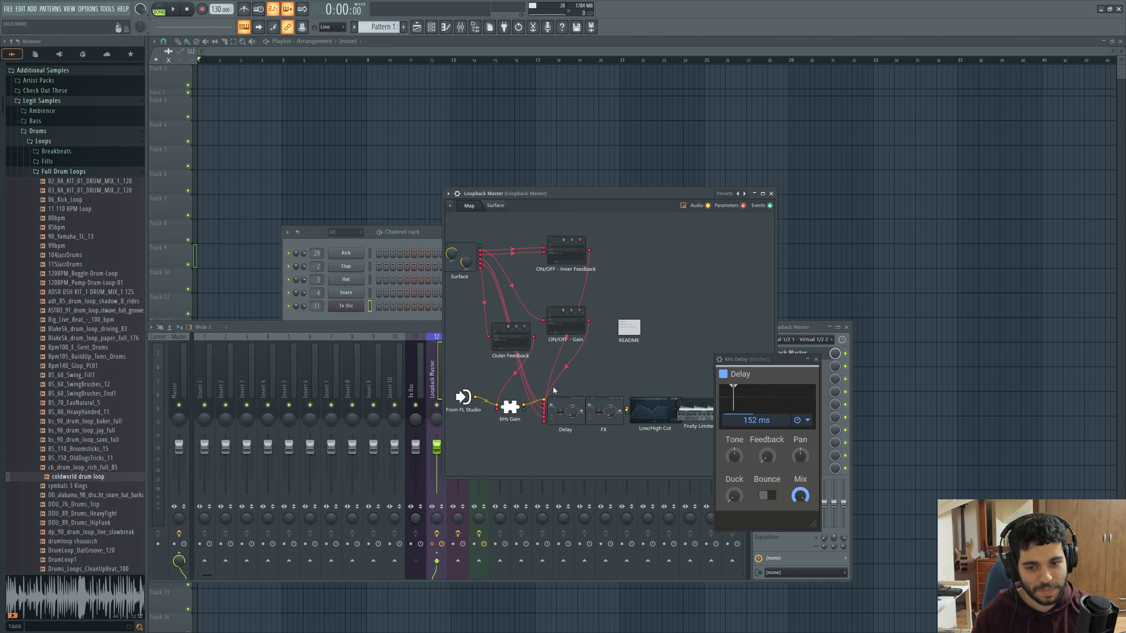
left_click(496, 206)
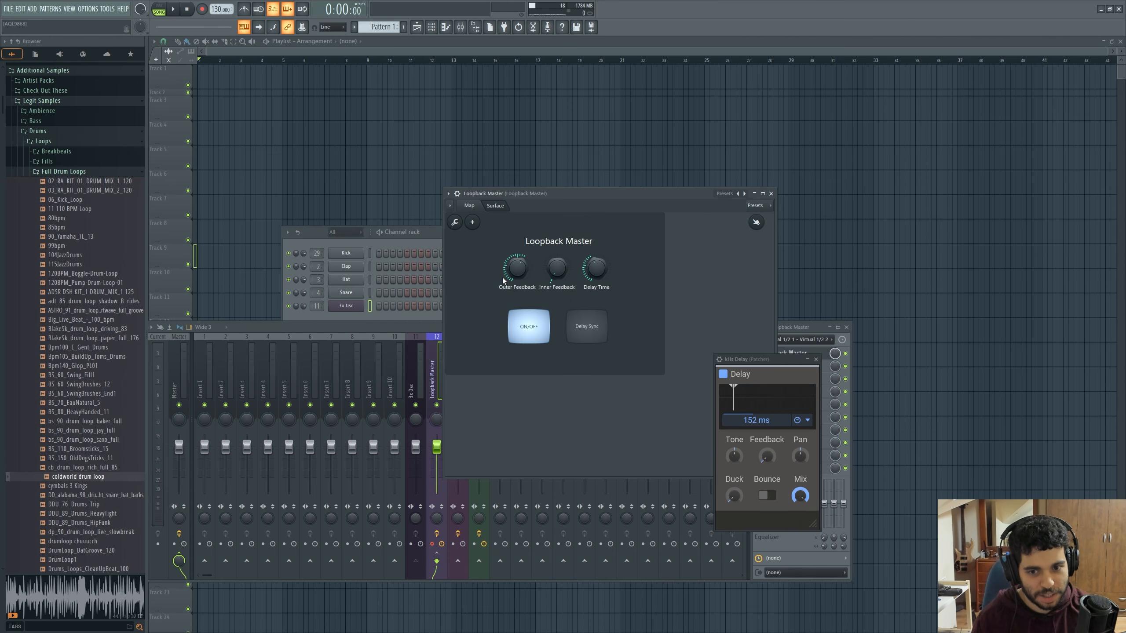
left_click(539, 335)
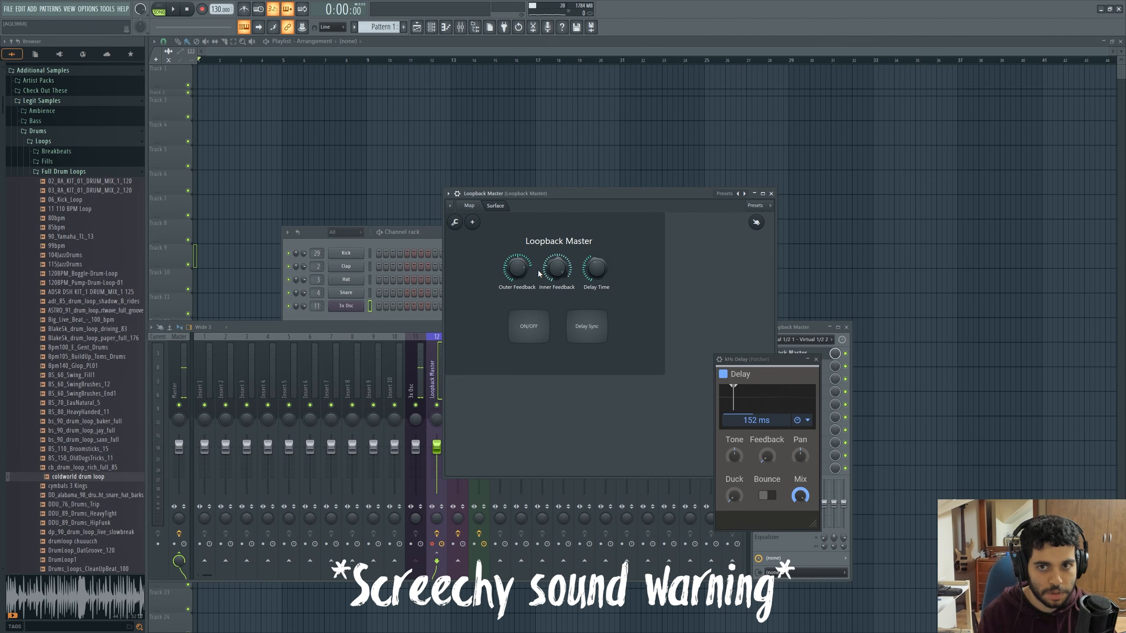
left_click(524, 328)
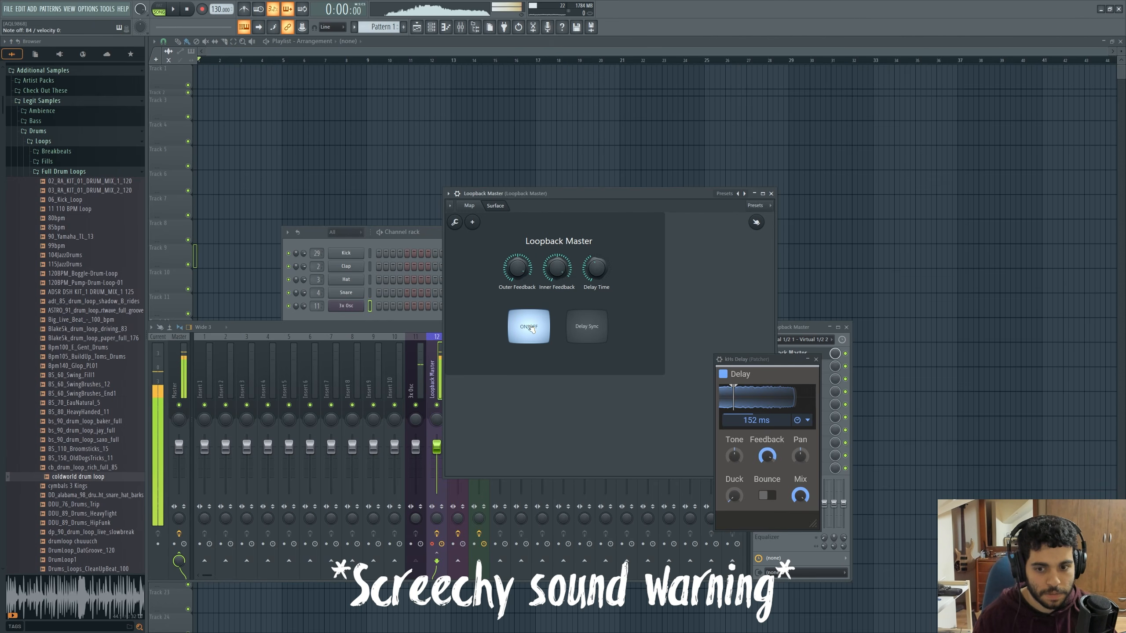
left_click(530, 328)
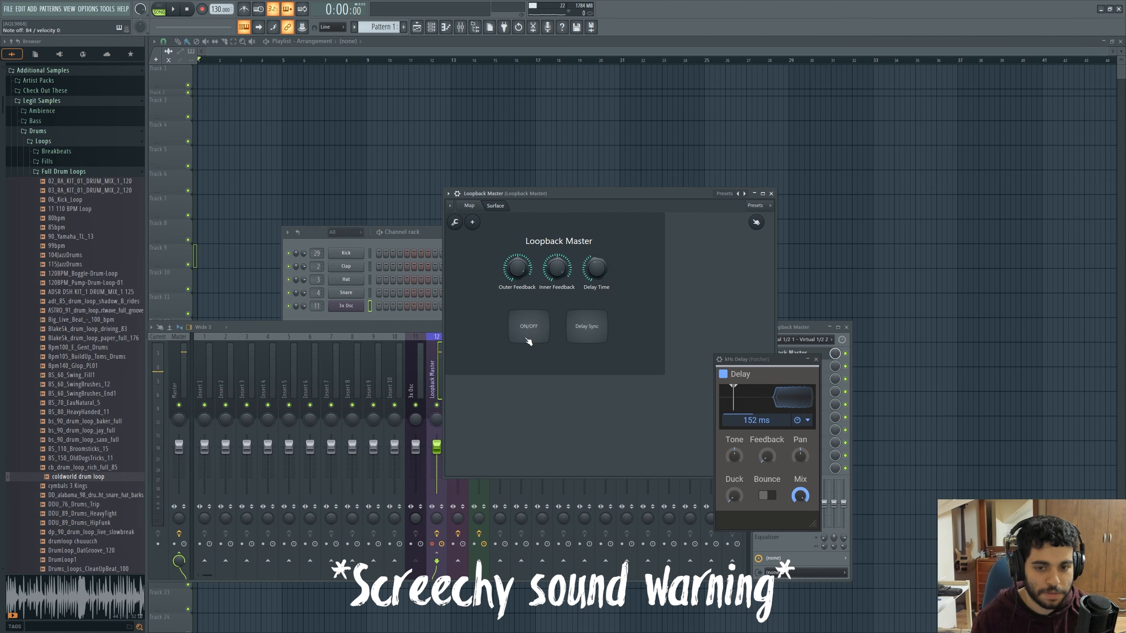
left_click(547, 334)
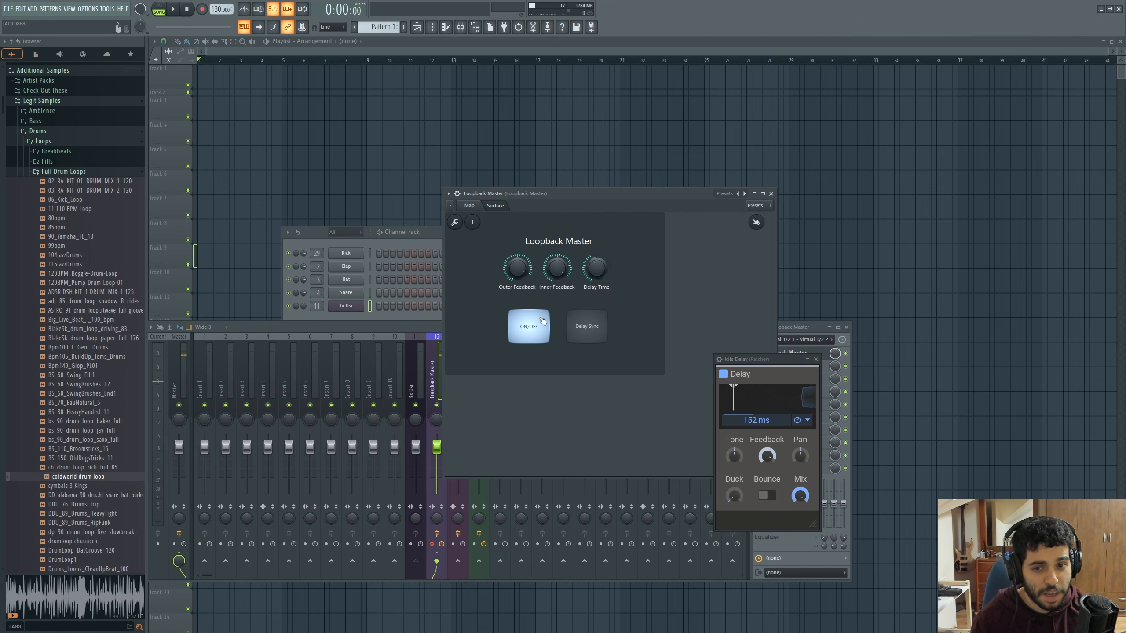
Shift the ON/OFF - Gain module slightly in the Loopback Master map, and open the kHs Gain inside the Delay patcher
left_click(470, 205)
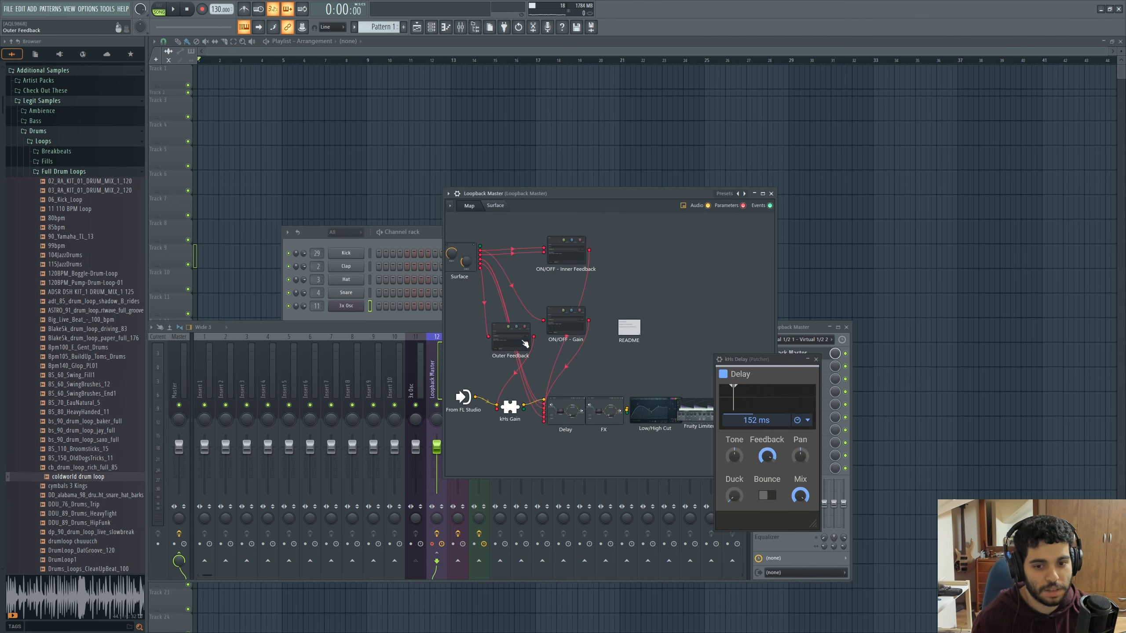
left_click_drag(576, 333, 555, 325)
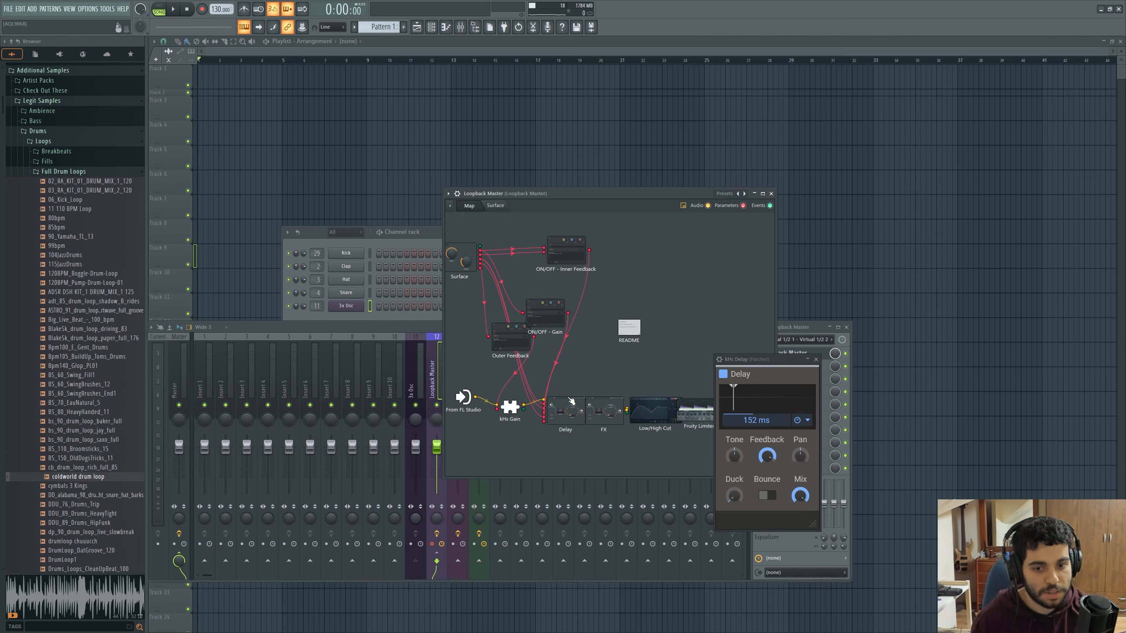
double_click(571, 411)
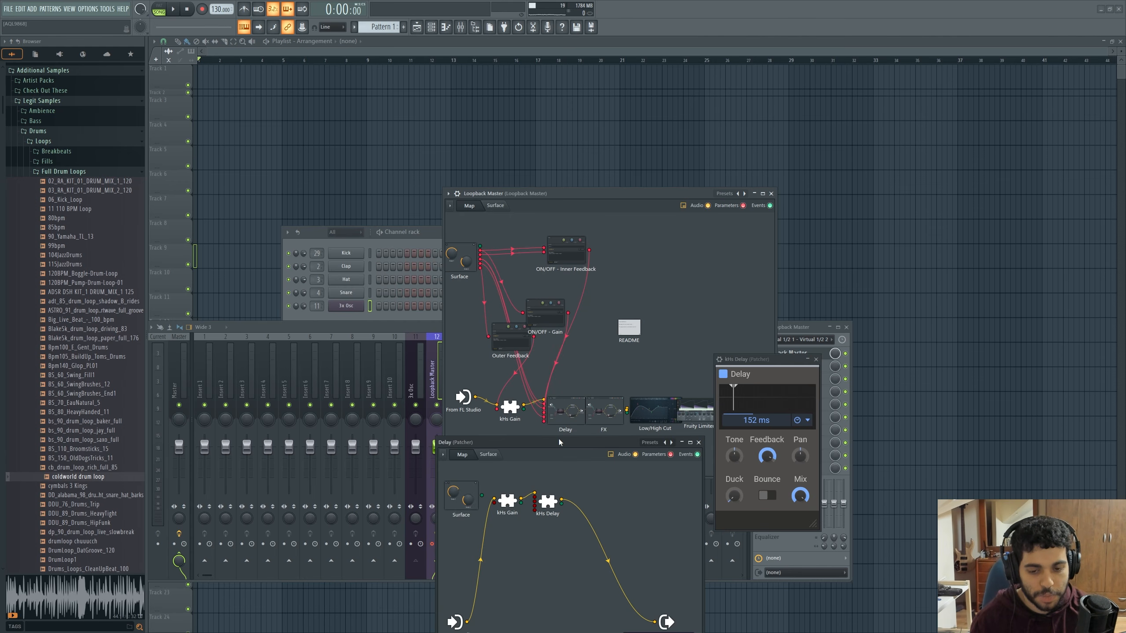
left_click_drag(560, 440, 554, 440)
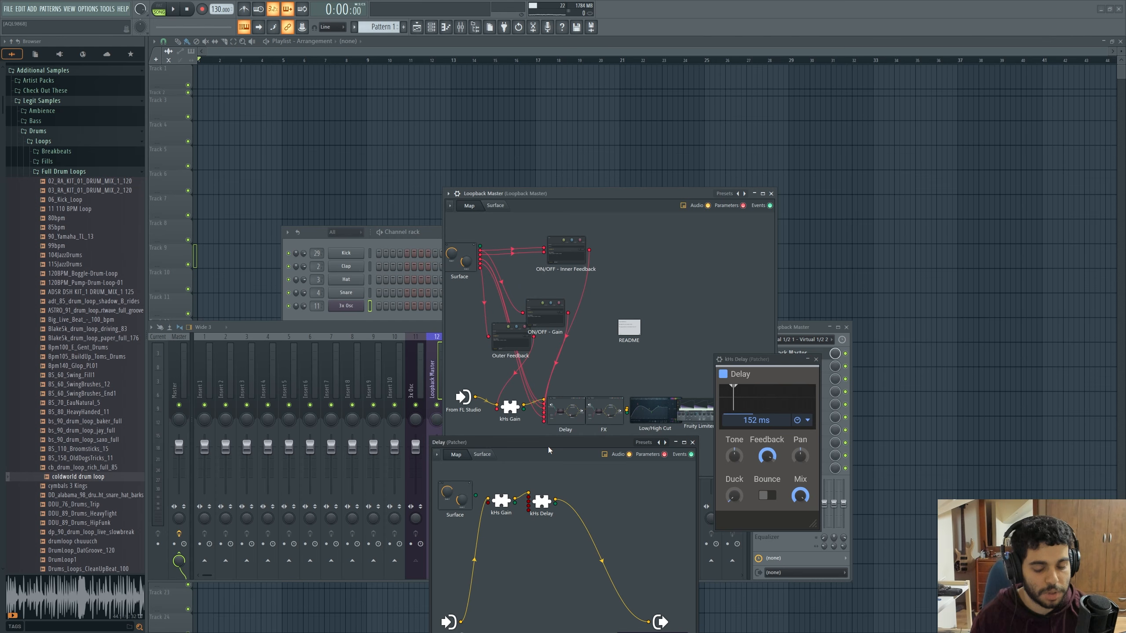
double_click(503, 503)
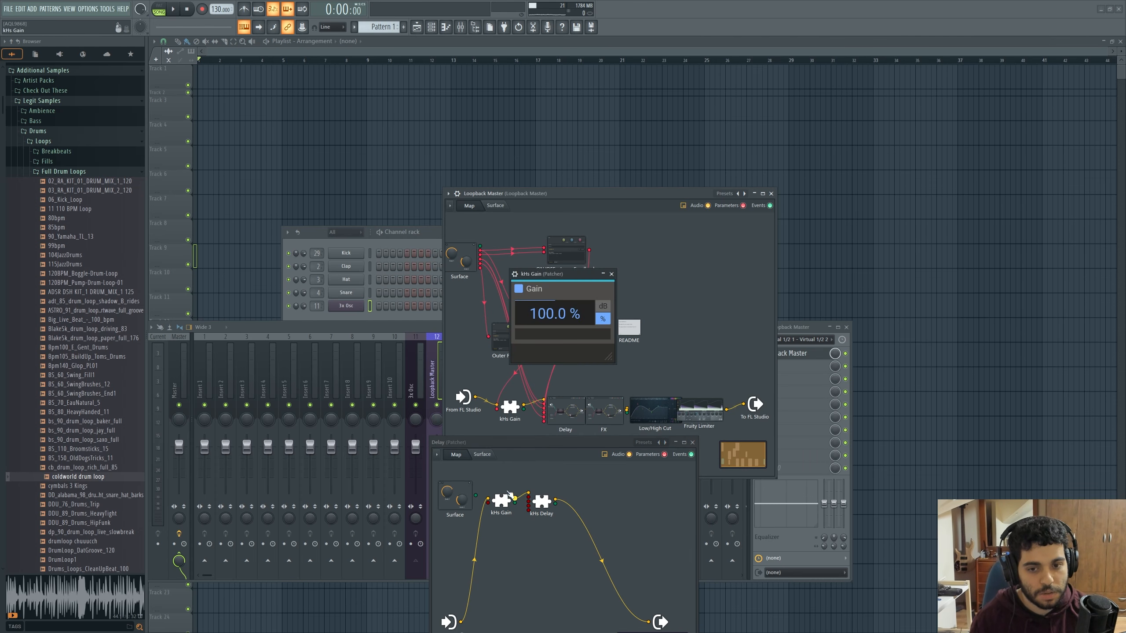
Place the kHs Gain window beside the Loopback Master surface controls, and switch ON/OFF off and back on to compare its gain
left_click(496, 206)
left_click_drag(551, 276, 691, 336)
left_click(533, 338)
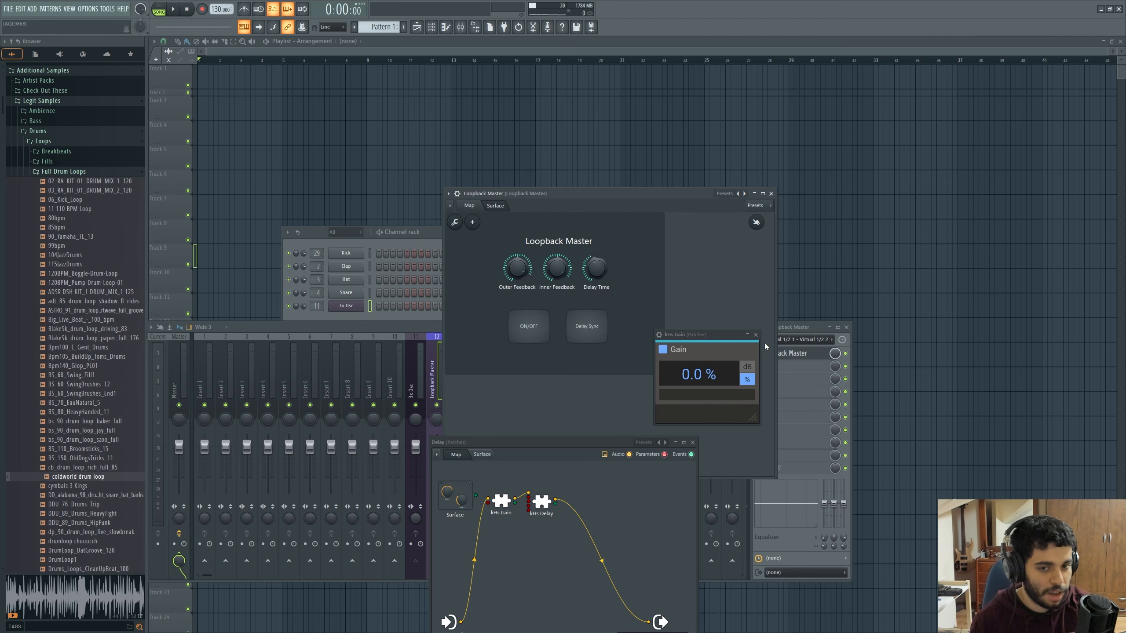
left_click(529, 326)
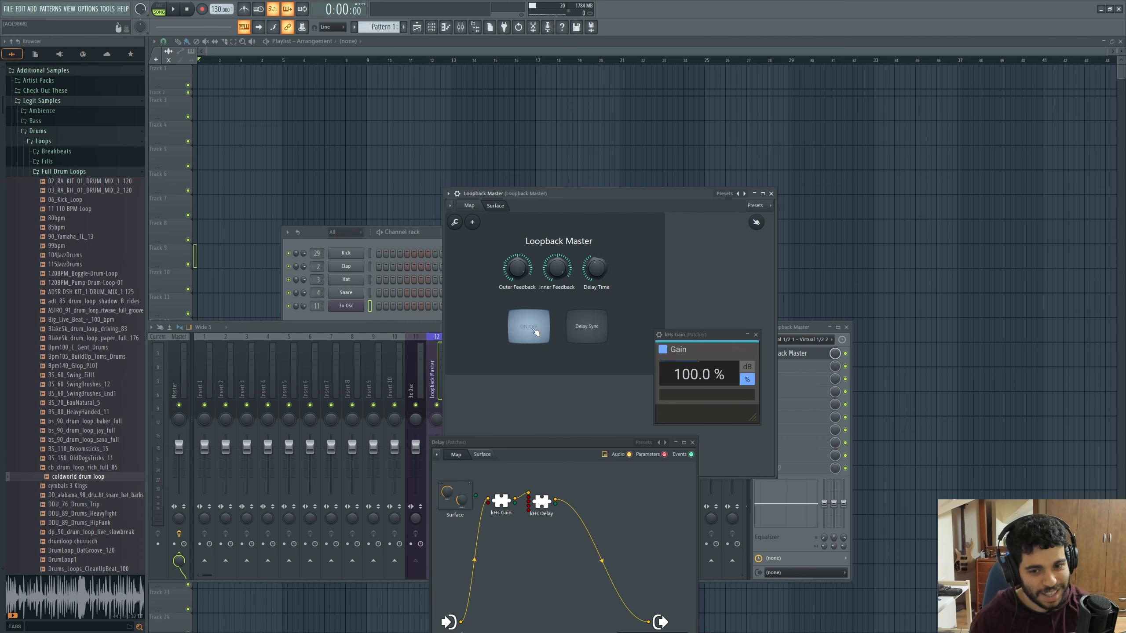
Open the kHs Delay from the Delay patcher and check how Inner Feedback on the surface drives its Feedback knob
left_click(469, 205)
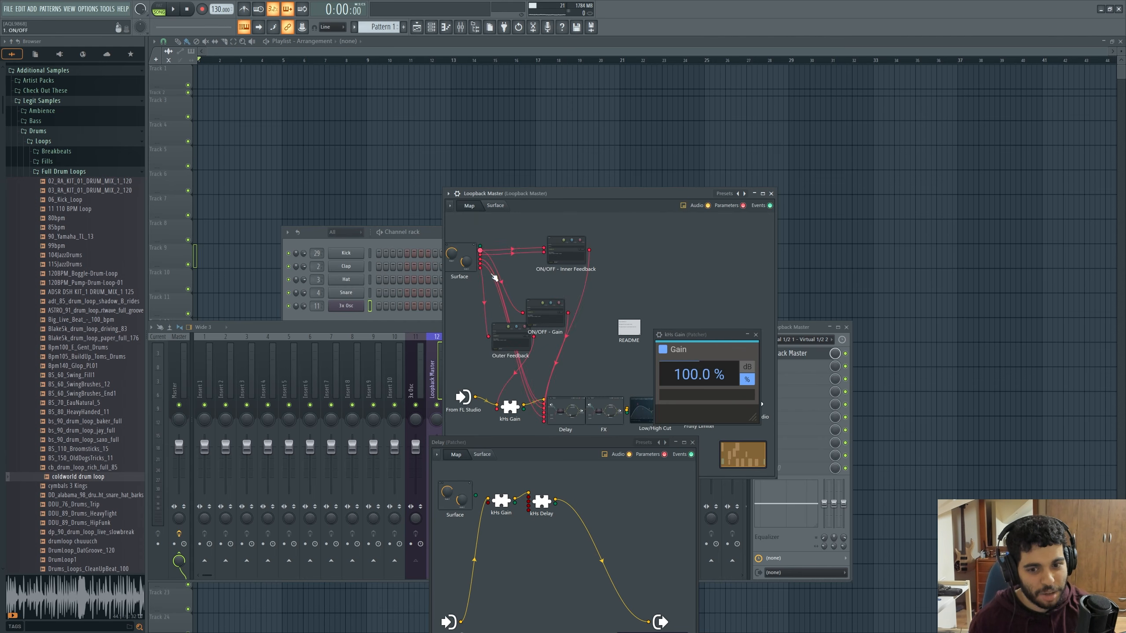
double_click(542, 501)
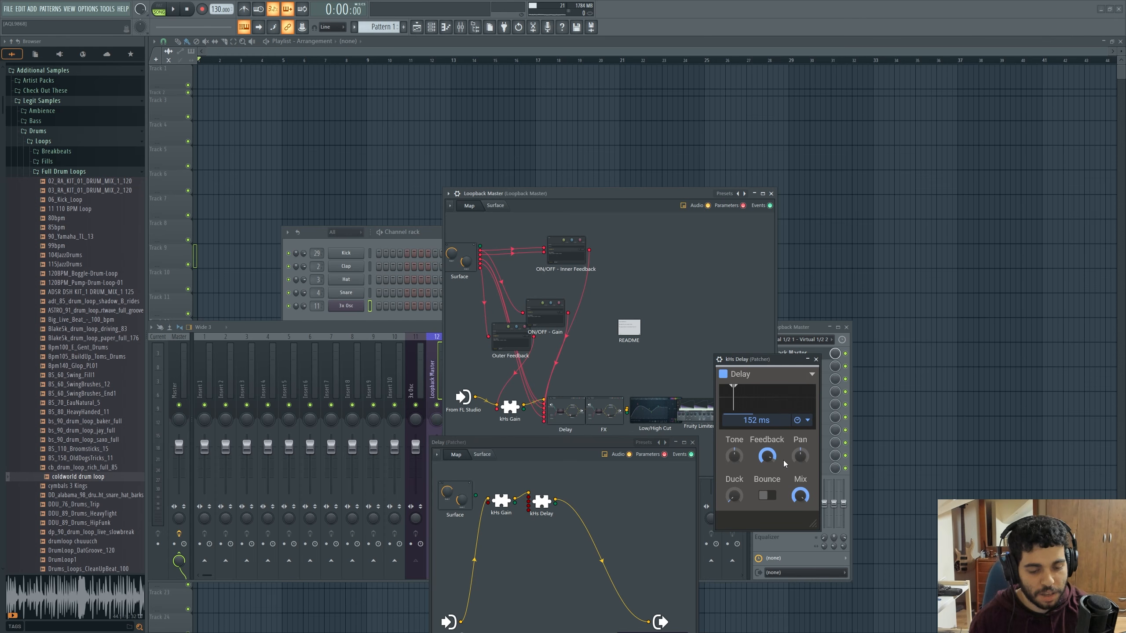
left_click(492, 206)
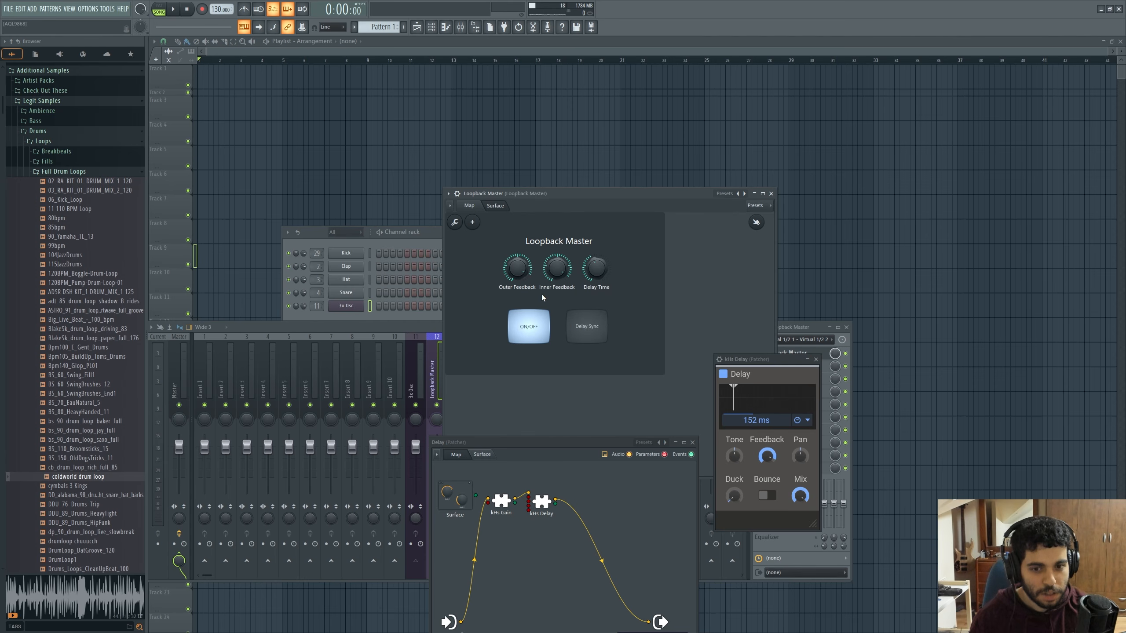
left_click_drag(558, 269, 557, 274)
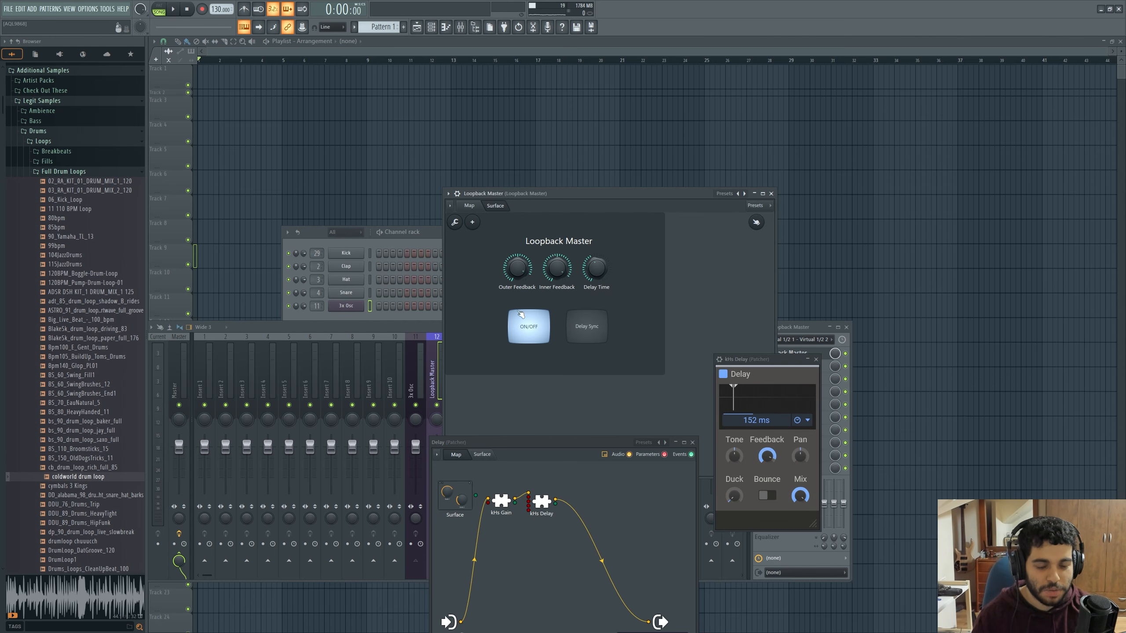
Open the kHs Gain in Loopback Master's main map, and lower Outer Feedback and Inner Feedback to minimum while playing notes
left_click(470, 207)
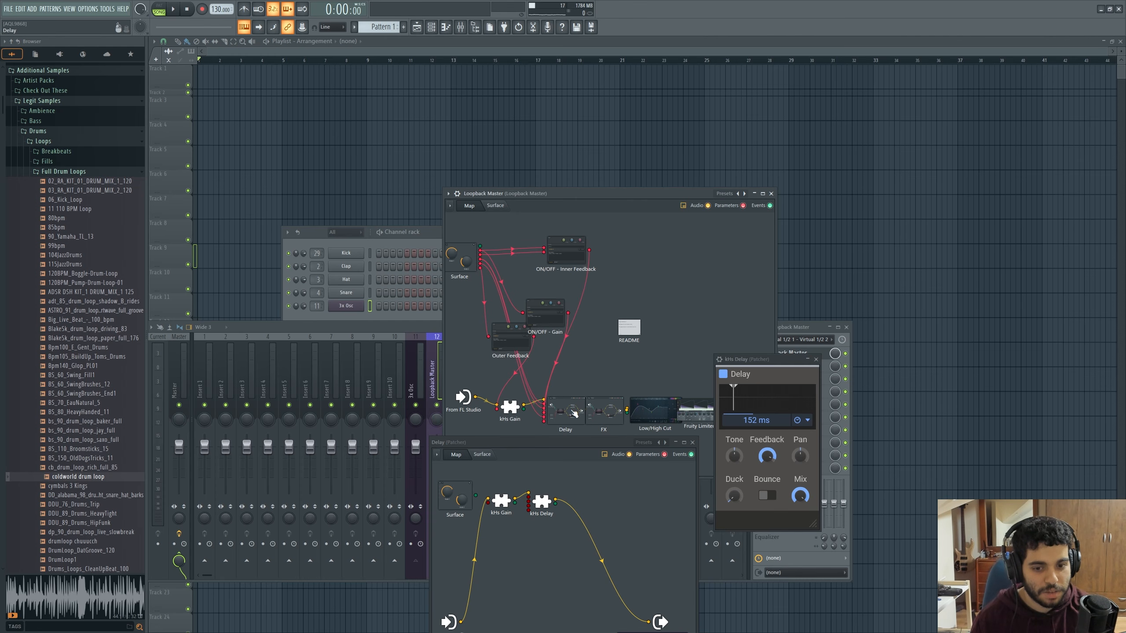
left_click(511, 407)
left_click(496, 206)
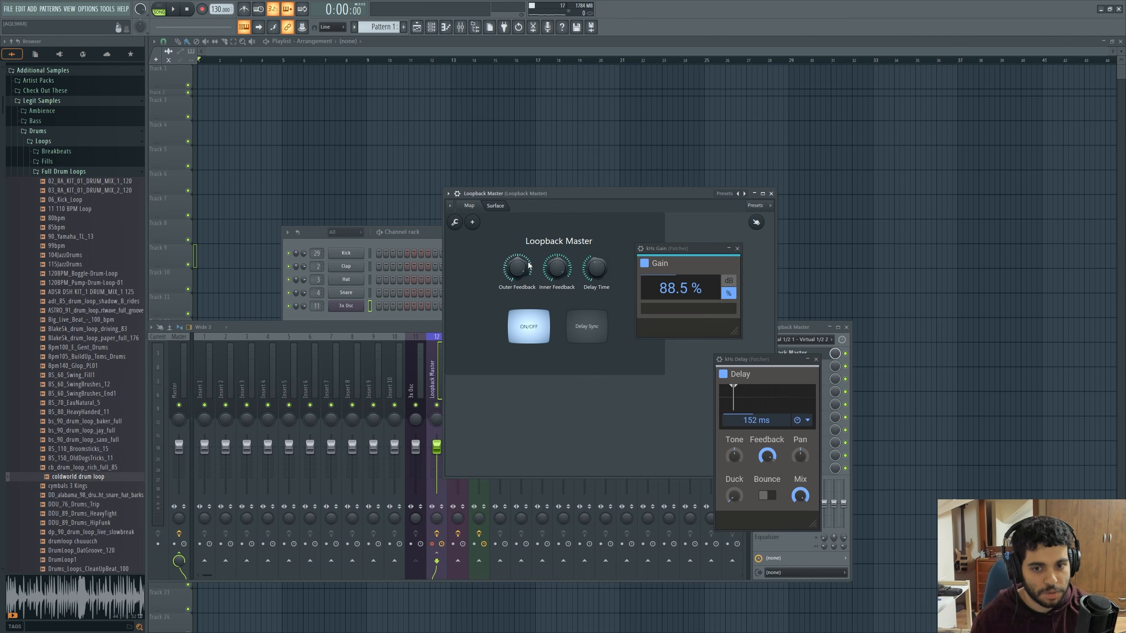
left_click_drag(523, 264, 524, 319)
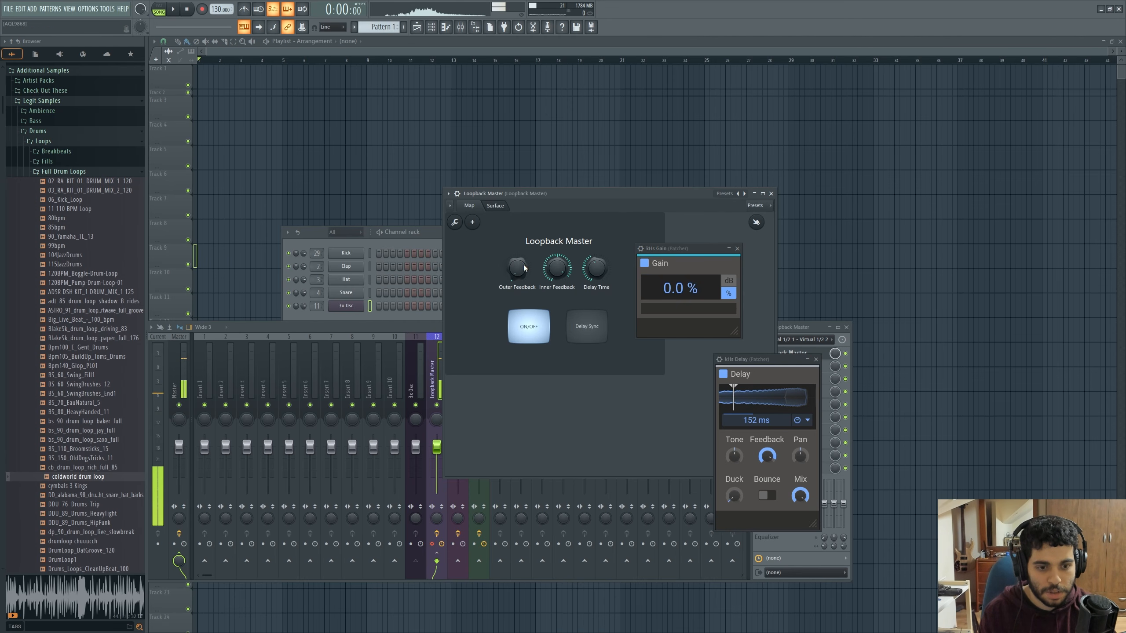
left_click_drag(560, 267, 559, 326)
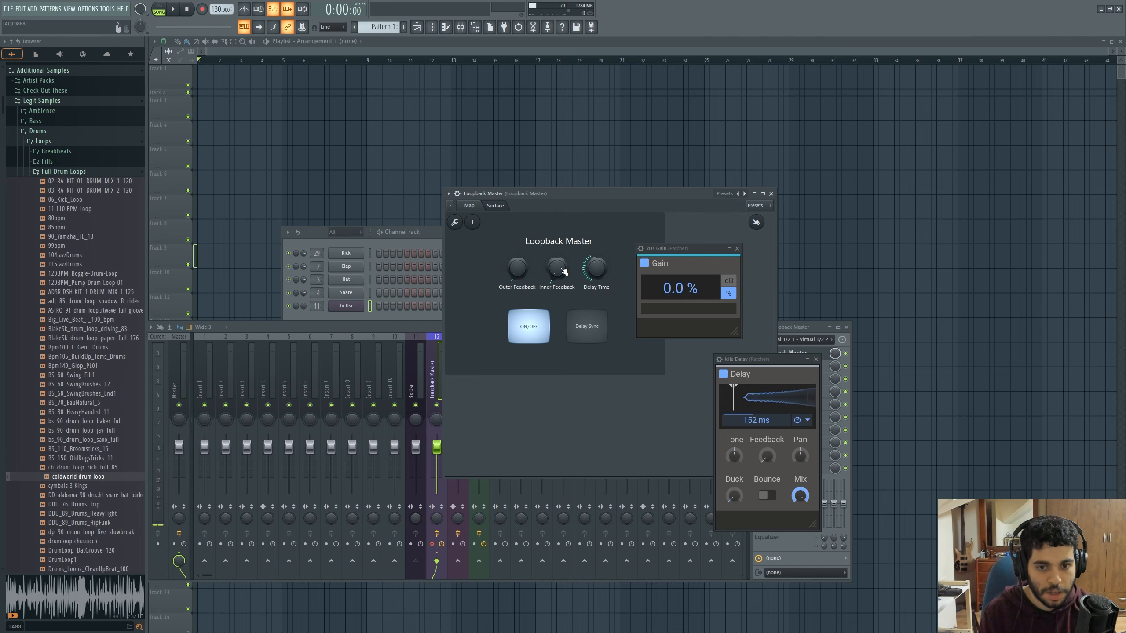
Reset Outer Feedback to its 50% default after a partial increase, and raise Inner Feedback again
left_click_drag(521, 279, 522, 255)
right_click(519, 271)
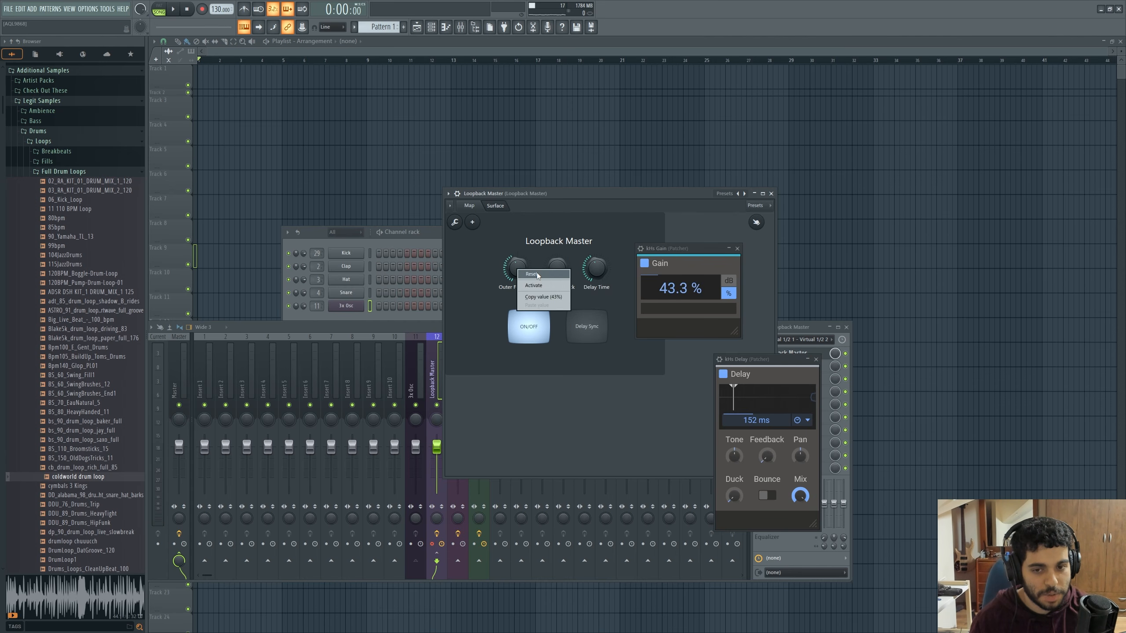
left_click(537, 275)
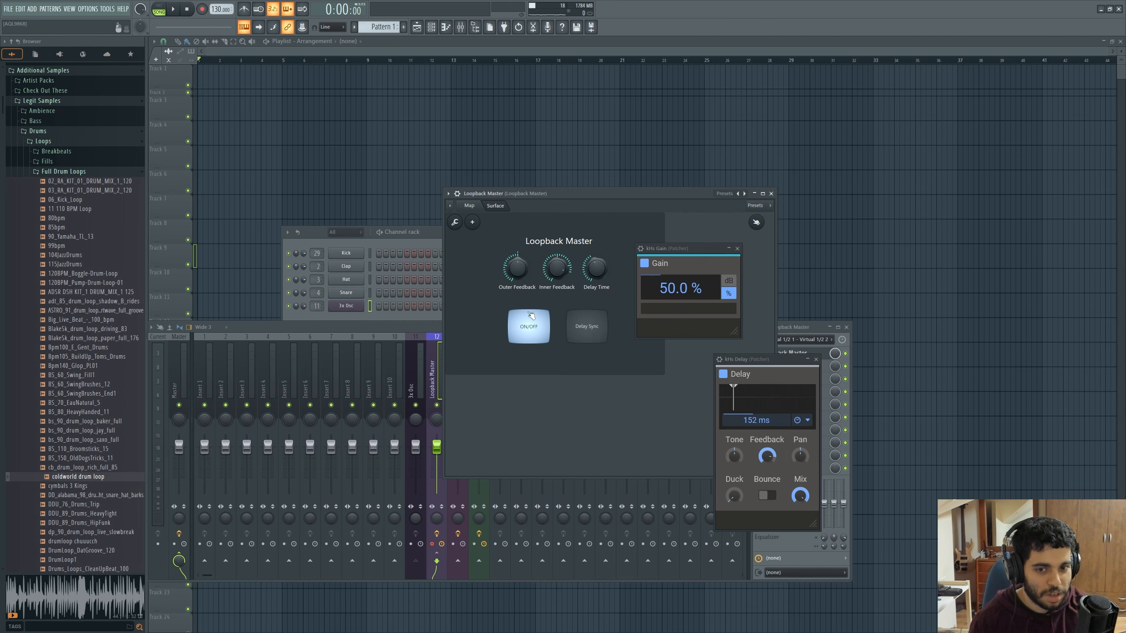
Reopen the Delay patcher's kHs Gain, place it under the surface controls, and switch ON/OFF off
left_click(470, 206)
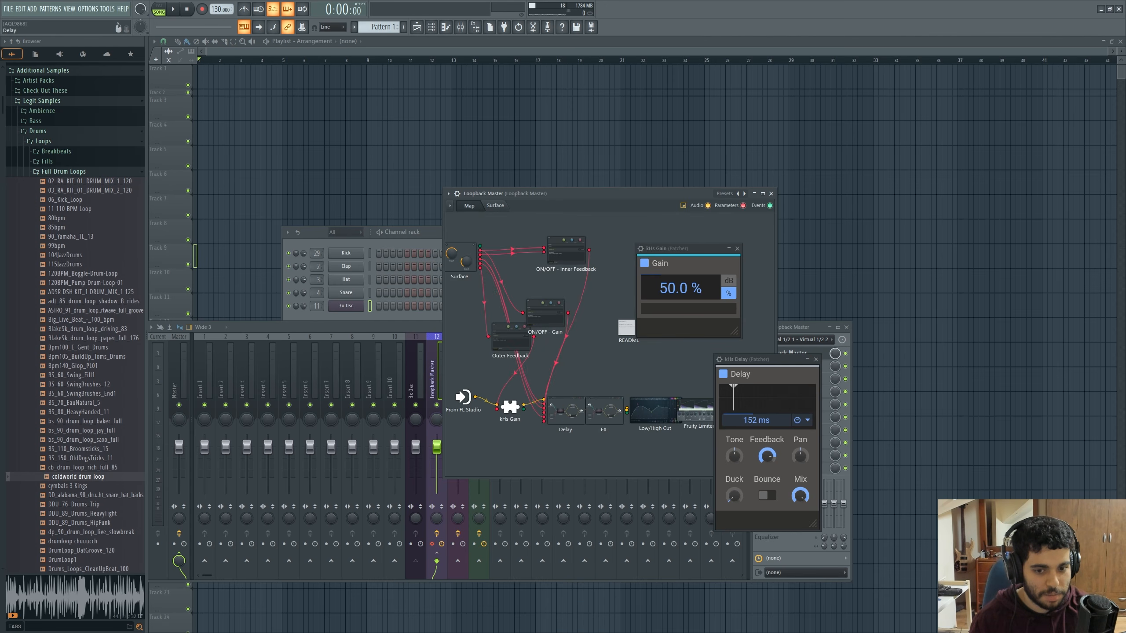
double_click(565, 416)
double_click(500, 503)
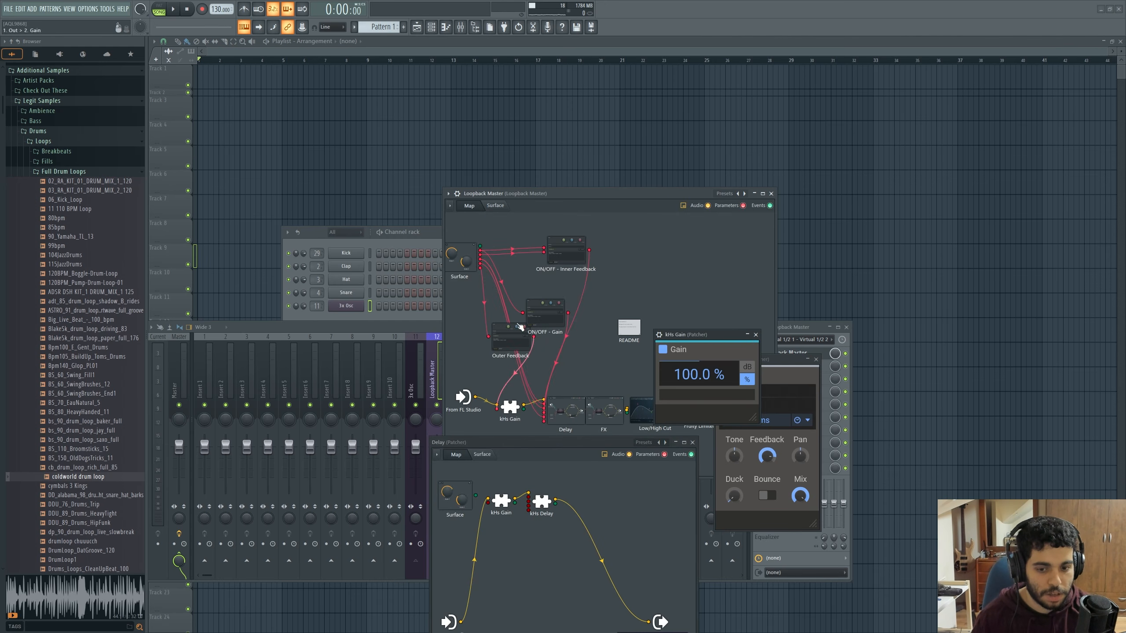
left_click(507, 205)
left_click_drag(699, 336, 558, 359)
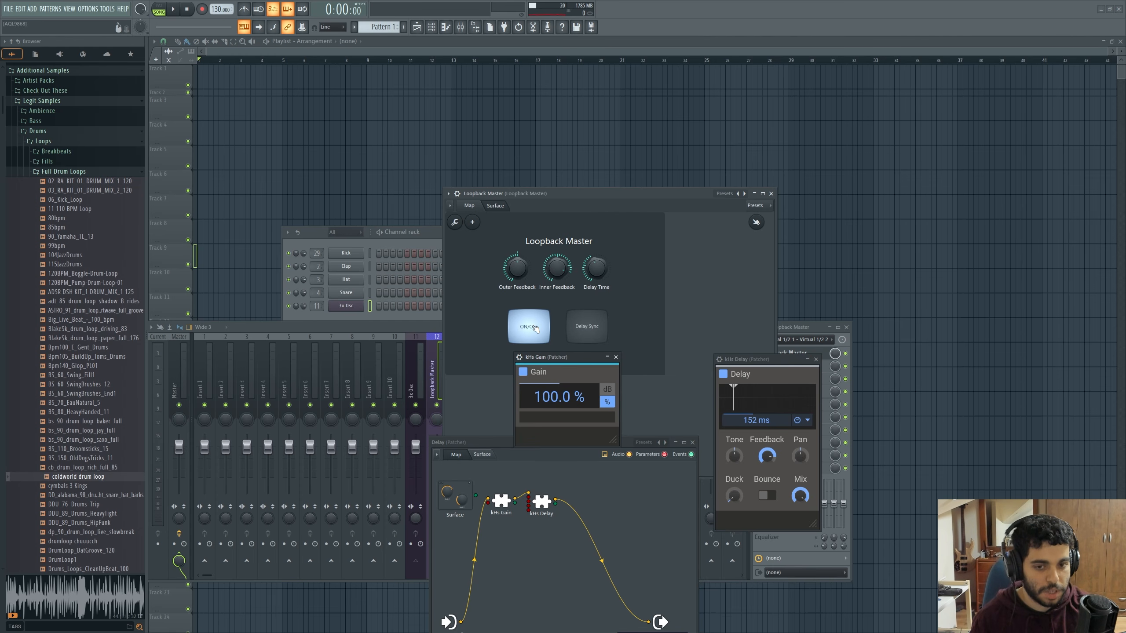
left_click(534, 327)
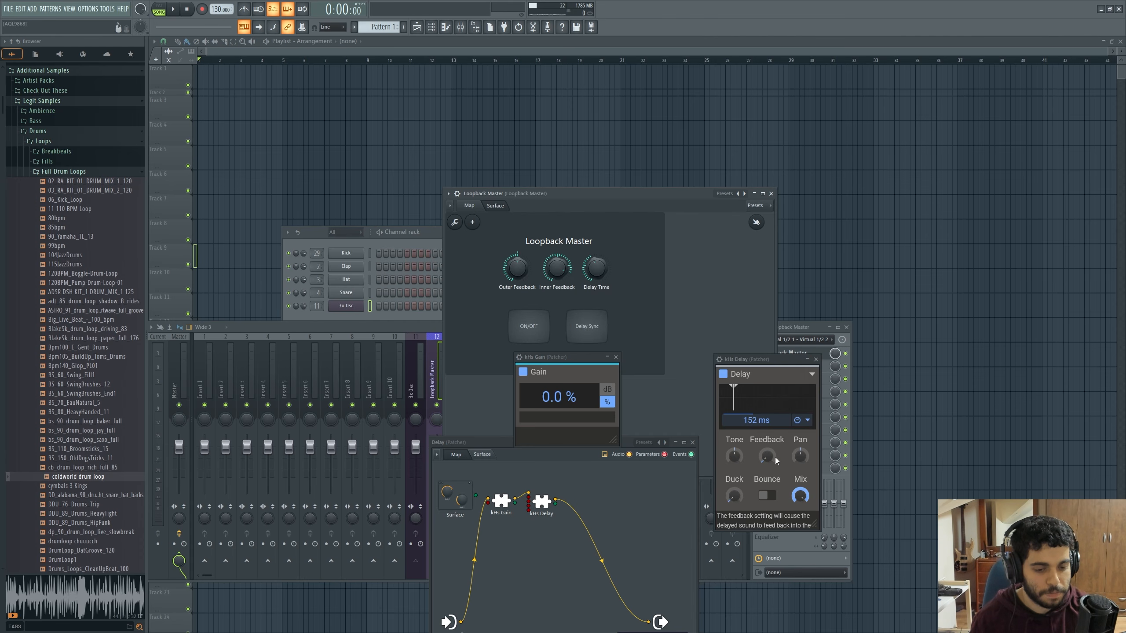
Switch ON/OFF on and off again to check its effect on the kHs Gain and kHs Delay, and close the Gain and Delay patcher windows
left_click(529, 326)
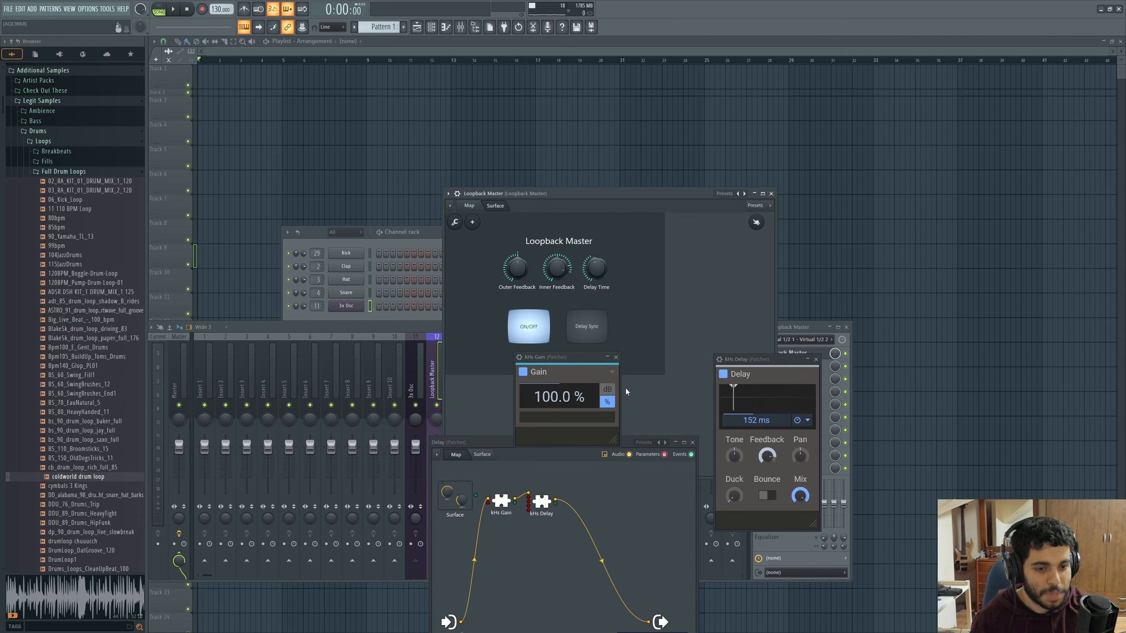
left_click(538, 327)
left_click(617, 358)
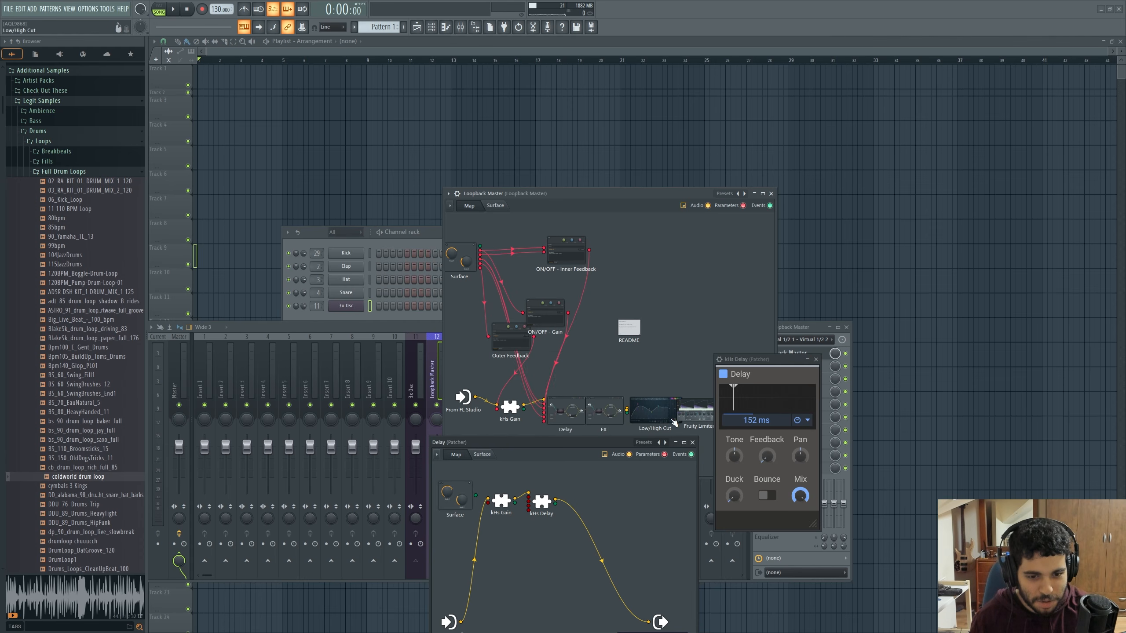
left_click(692, 442)
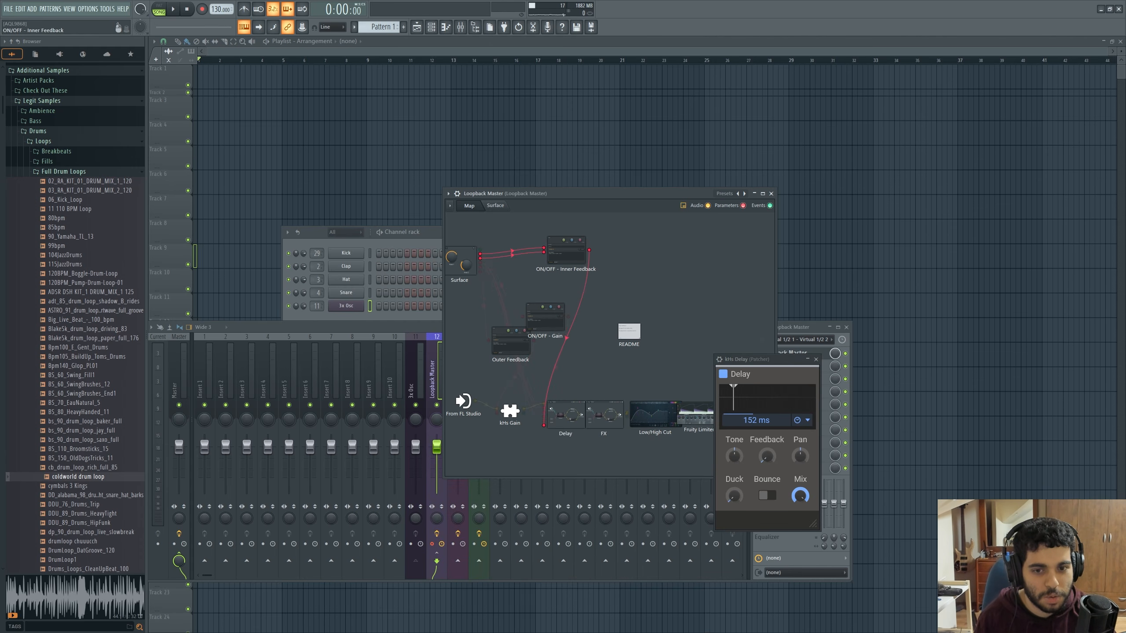
Open the ON/OFF - Gain formula controller, place it beside the map to inspect its formula, and reopen the Delay patcher's kHs Gain
left_click(550, 323)
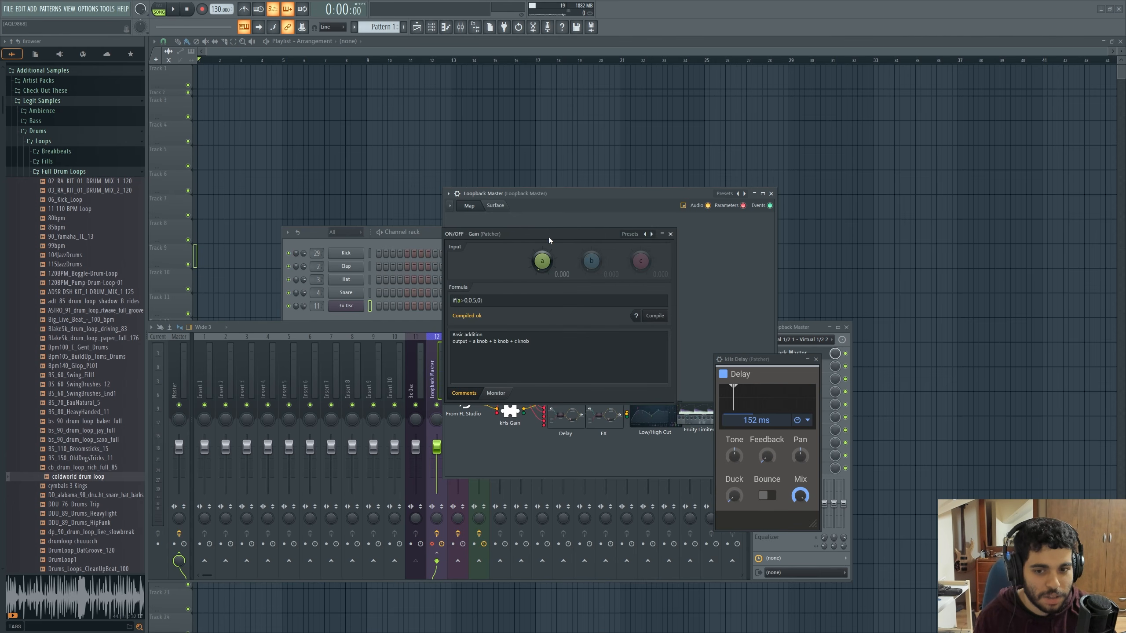
left_click_drag(549, 235, 335, 234)
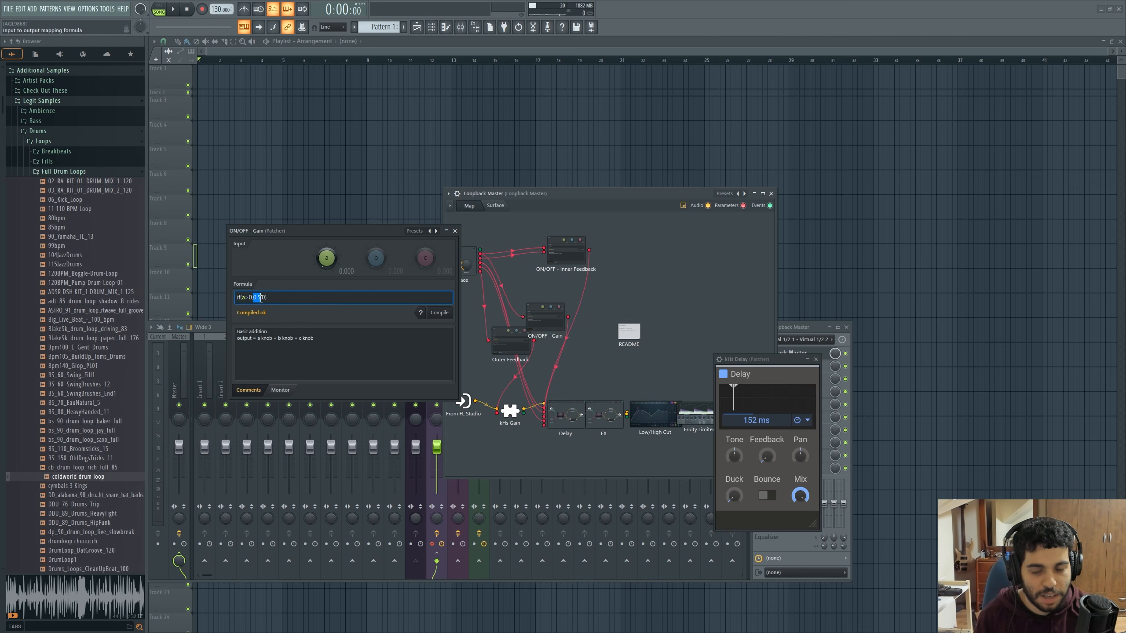
left_click(569, 421)
left_click(500, 504)
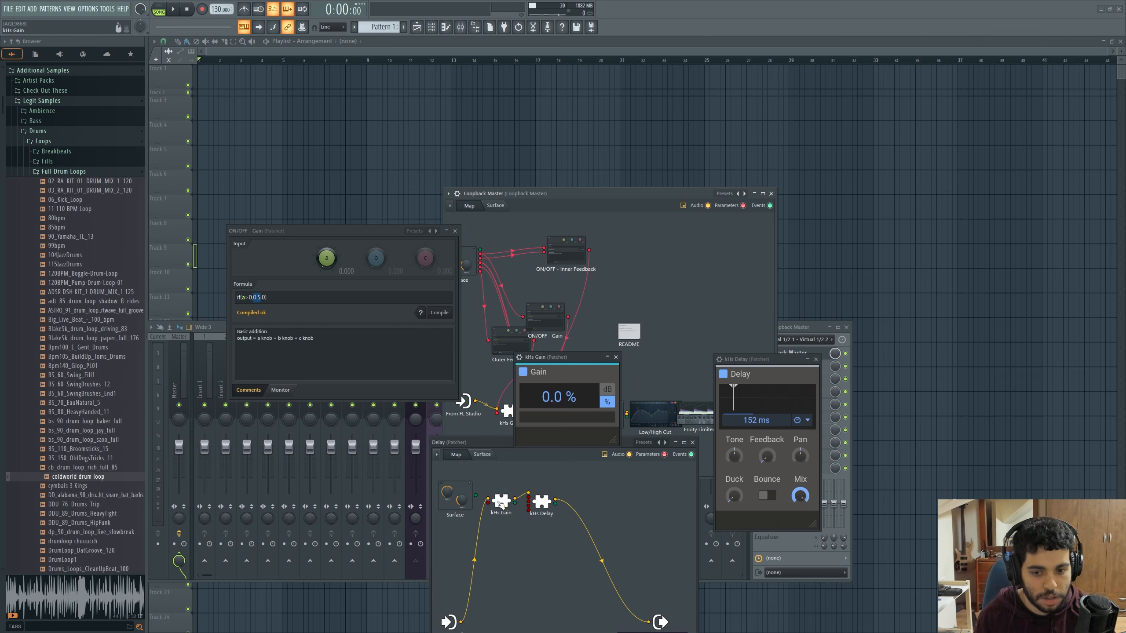
Toggle ON/OFF on and off on the surface, checking the formula's monitor graph and kHs Gain, and close both module windows
left_click(495, 206)
left_click(528, 326)
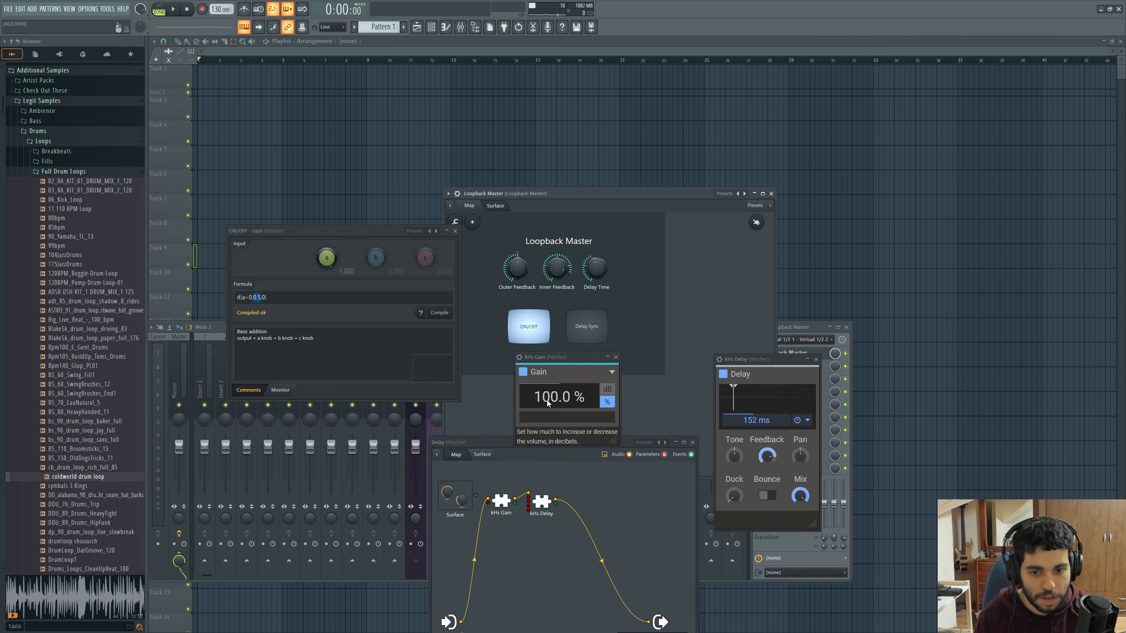
left_click(281, 390)
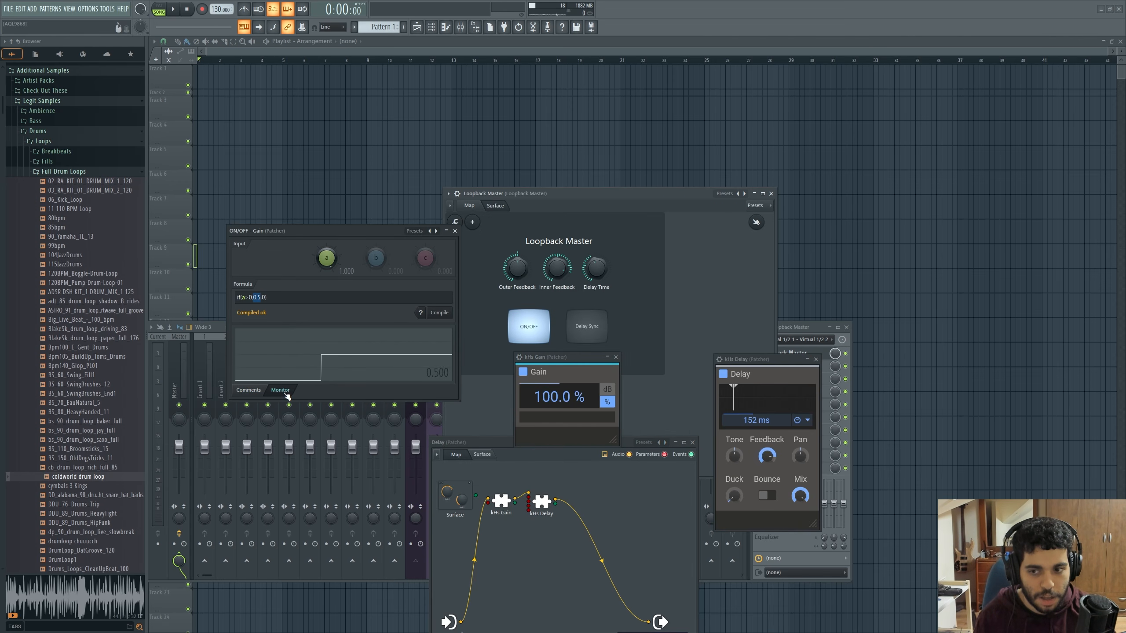
left_click(528, 327)
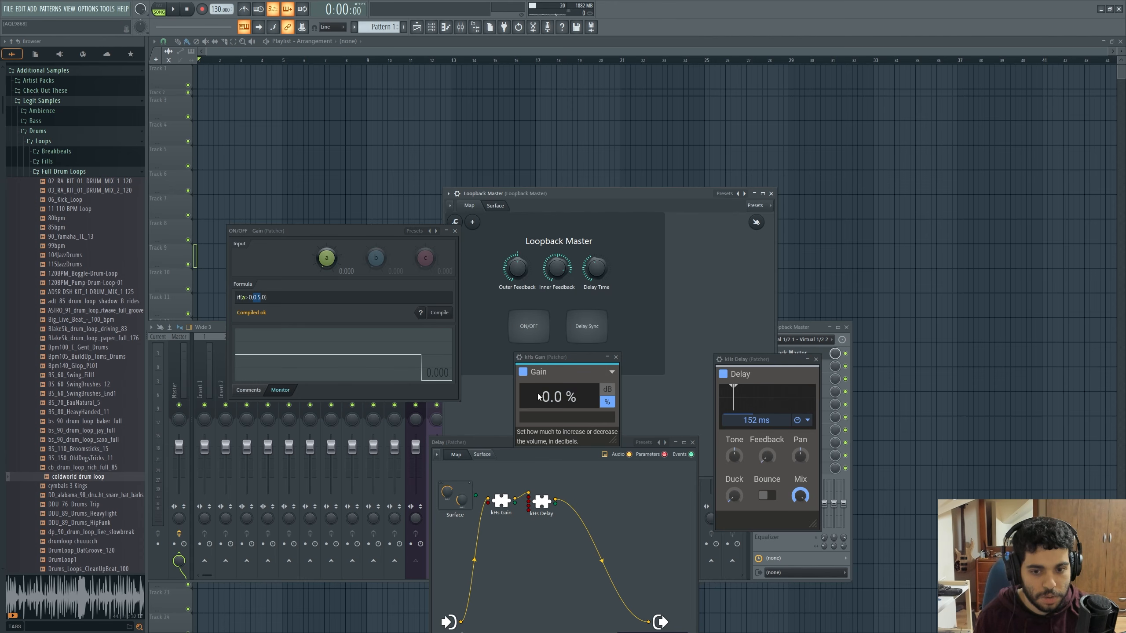
left_click(469, 205)
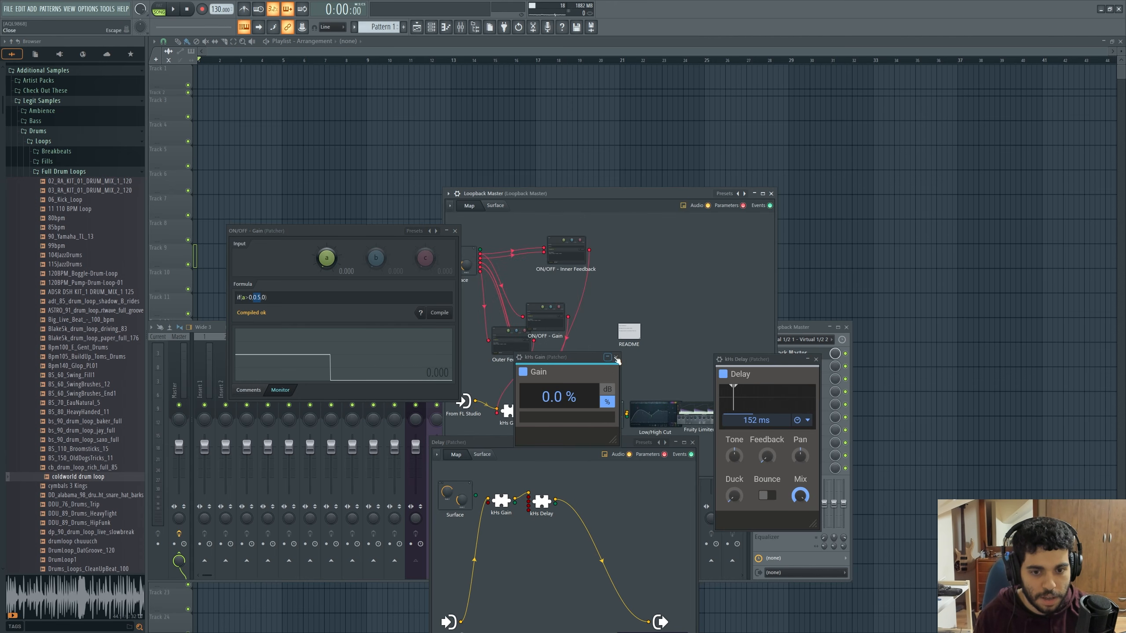
left_click(554, 268)
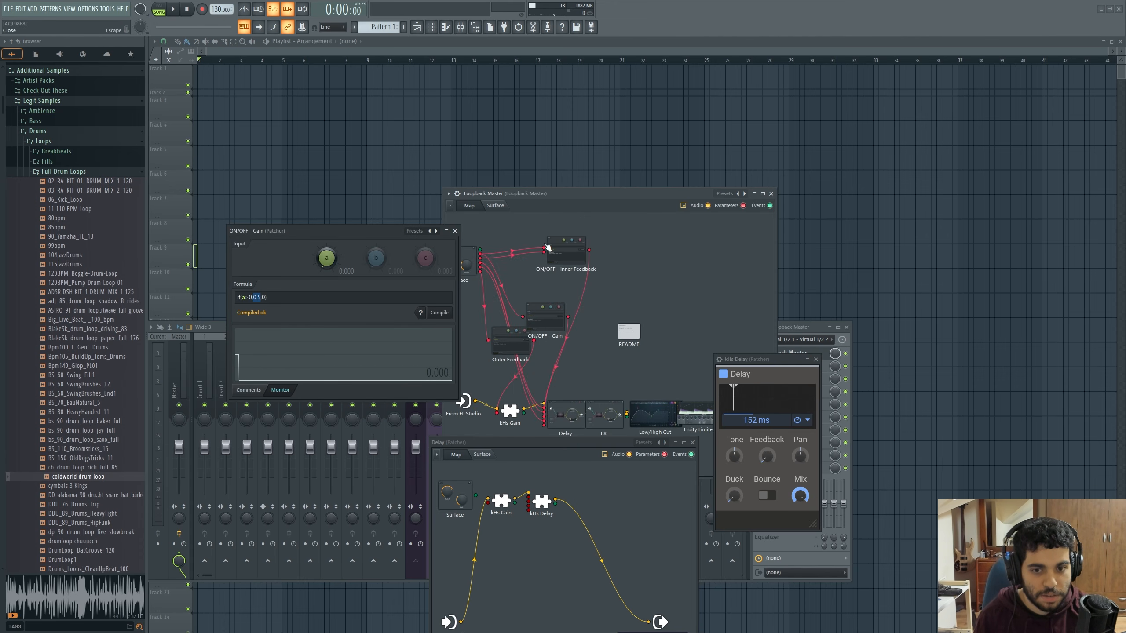
left_click(455, 231)
Open the ON/OFF - Inner Feedback formula controller, check its inputs while switching ON/OFF on from the surface, and close it
left_click(567, 252)
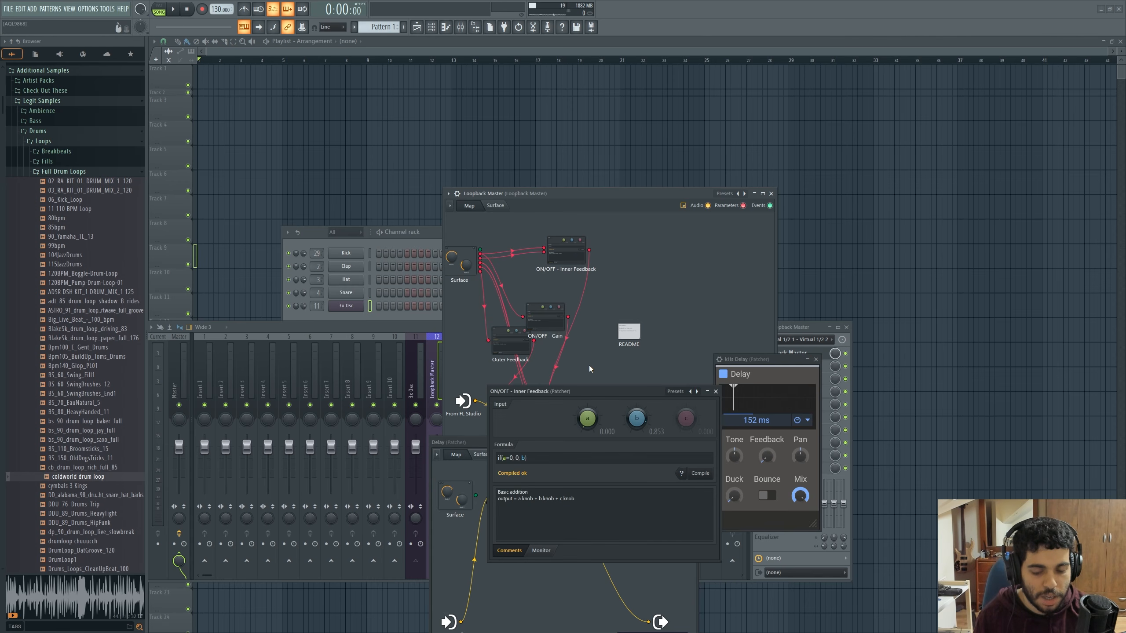
left_click_drag(608, 391, 390, 303)
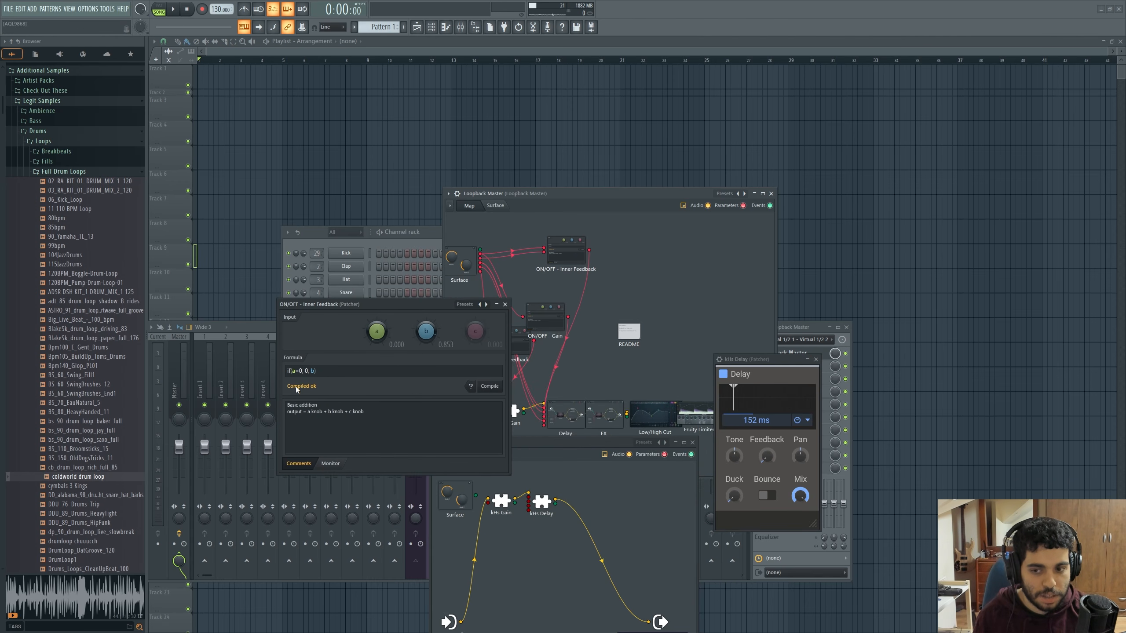
left_click(495, 206)
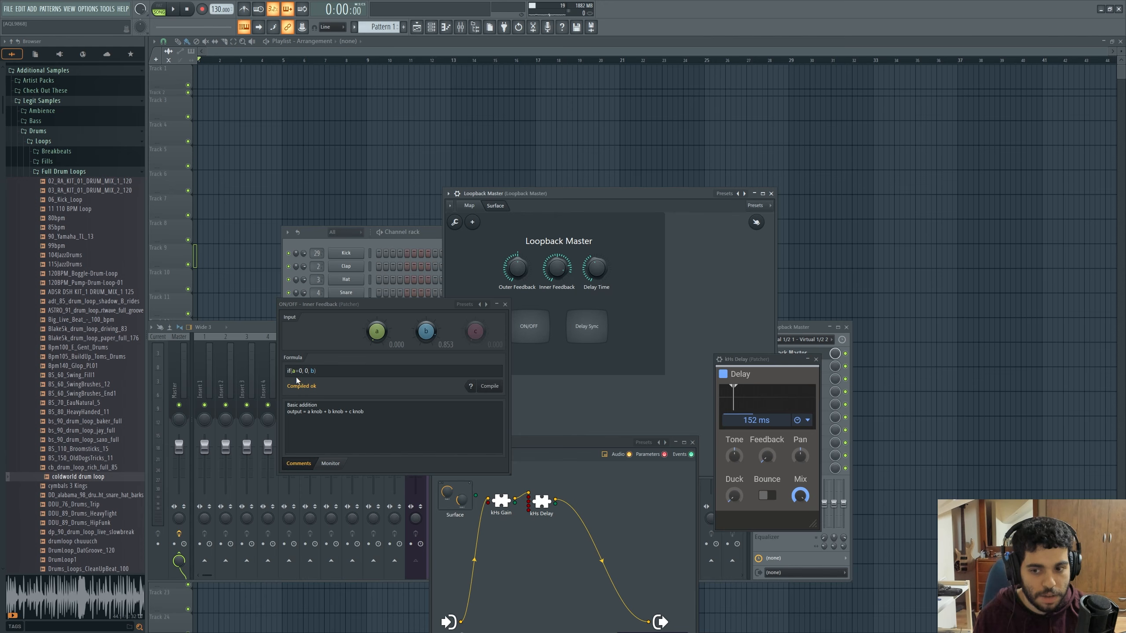
left_click(539, 330)
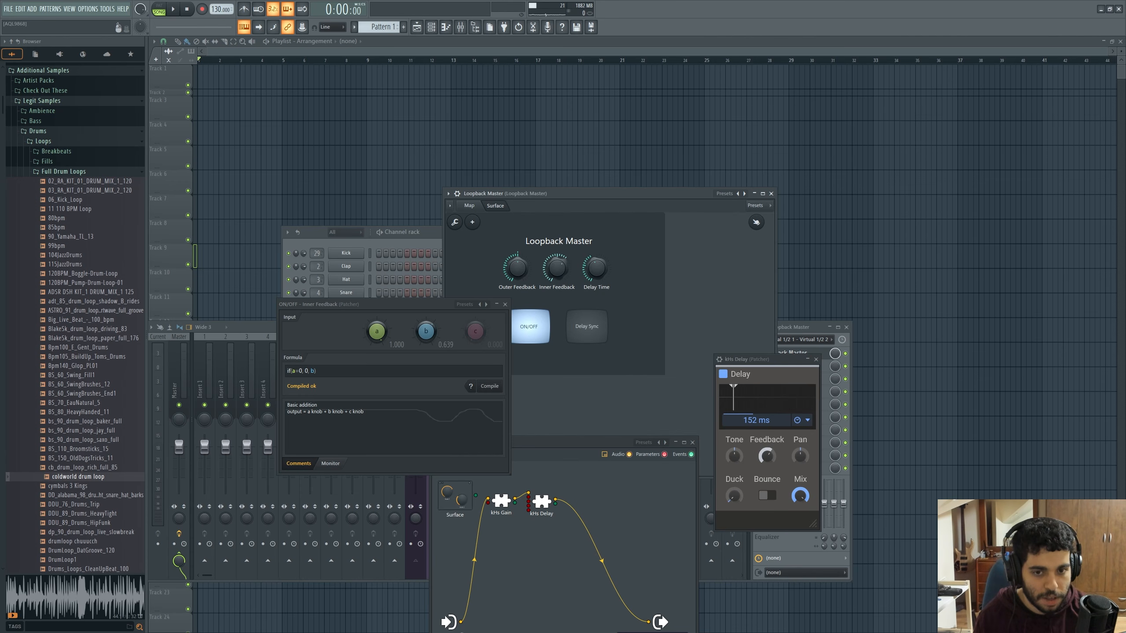
left_click(468, 205)
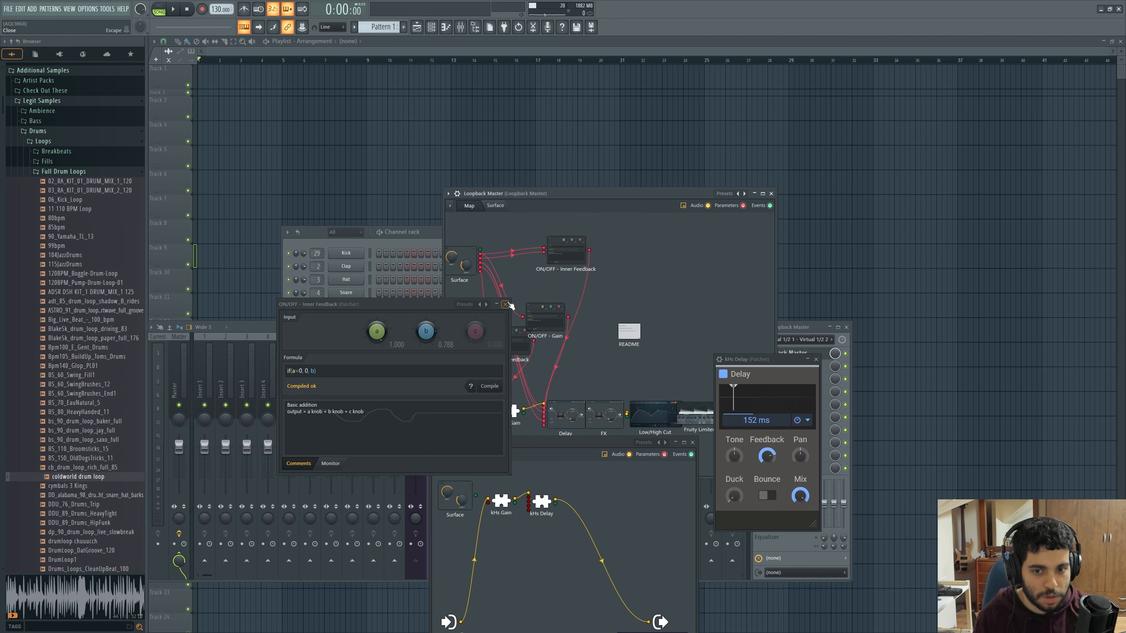
left_click(506, 305)
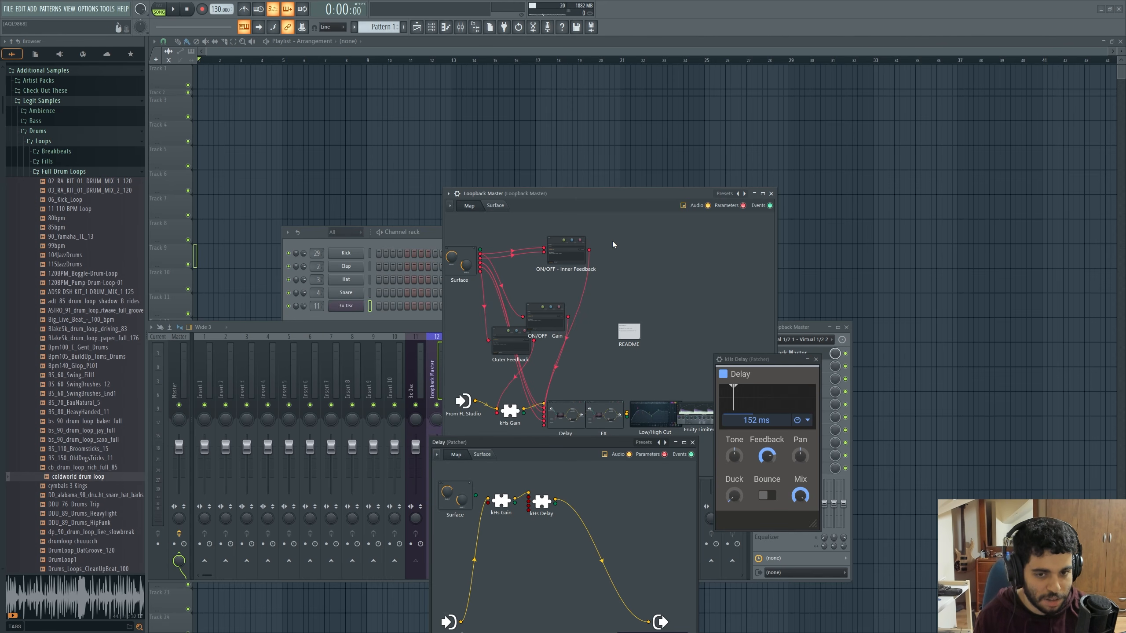
Inspect the kHs Delay's input parameters and the ON/OFF - Inner Feedback controller's output options
right_click(540, 503)
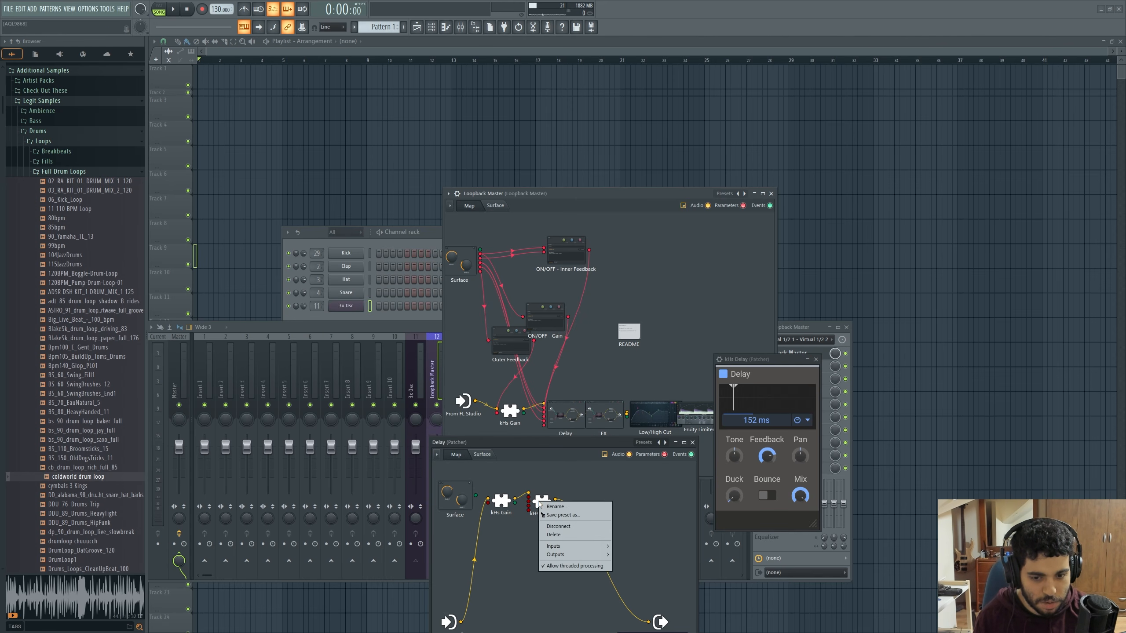
mouse_move(576, 545)
mouse_move(638, 554)
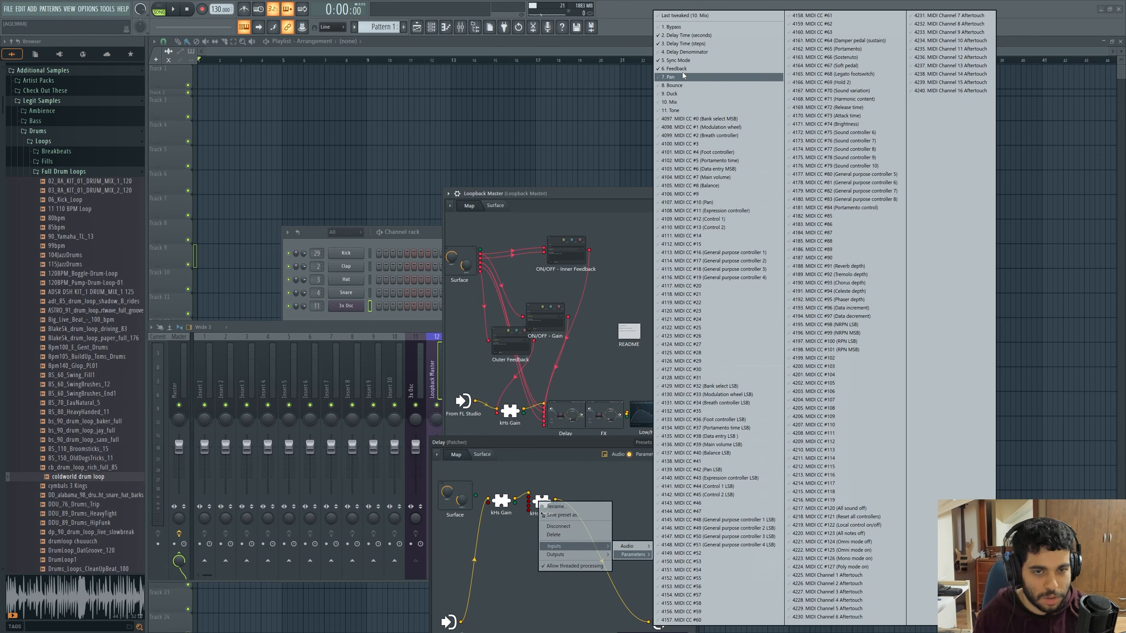
left_click(609, 494)
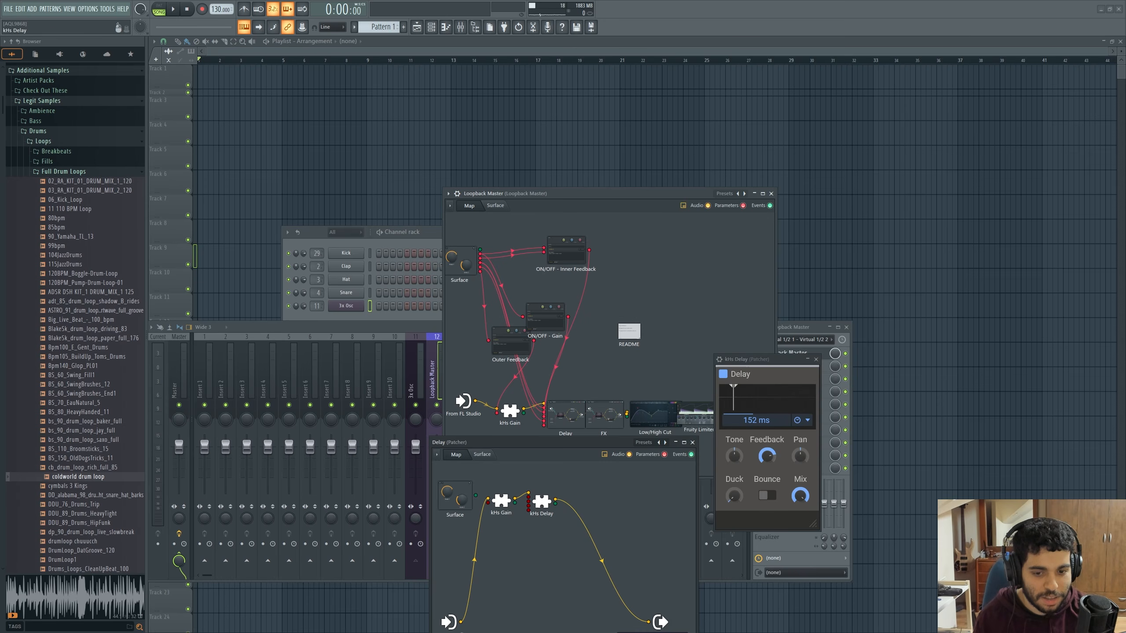
right_click(579, 249)
mouse_move(616, 301)
mouse_move(674, 303)
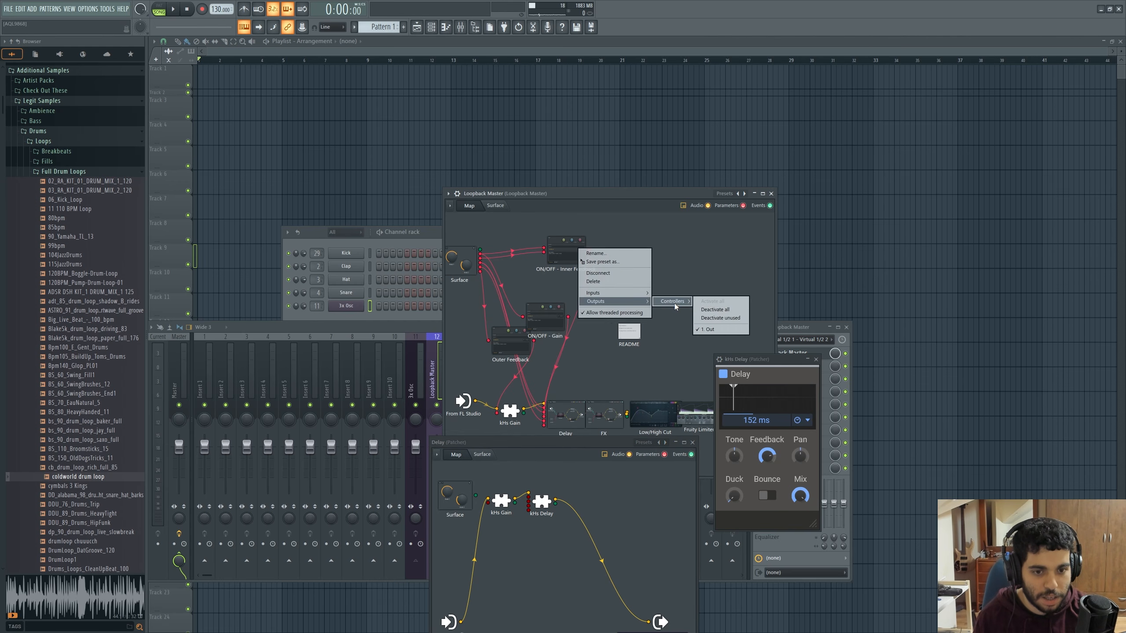
left_click(715, 309)
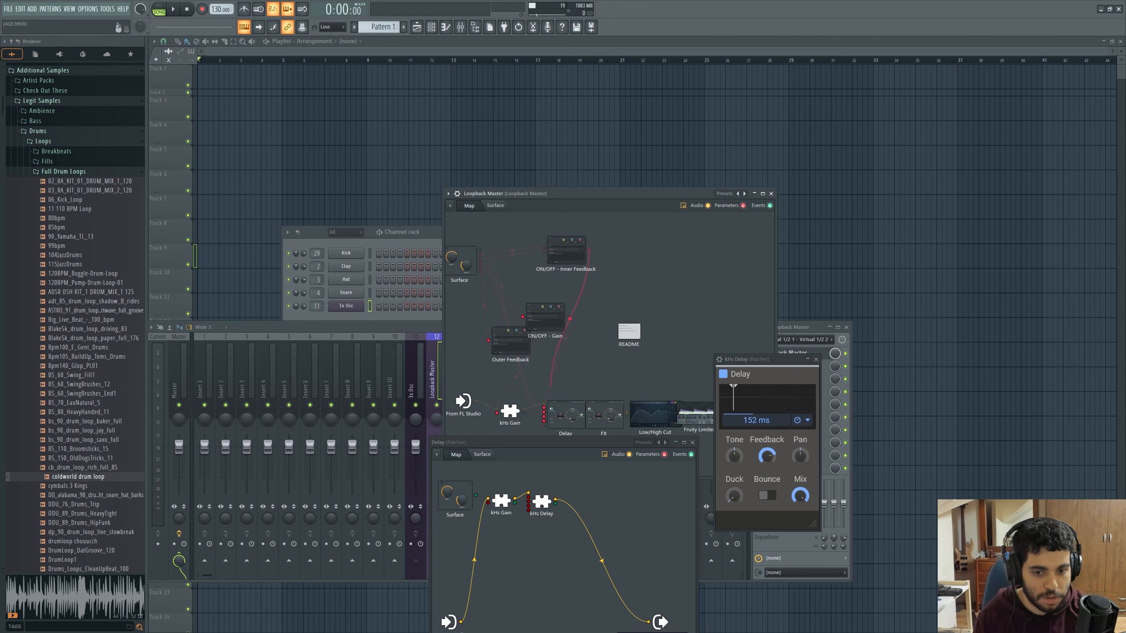
Close the Delay patcher, kHs Delay and Loopback Master windows, and reposition the mixer below the channel rack
left_click_drag(619, 192, 546, 130)
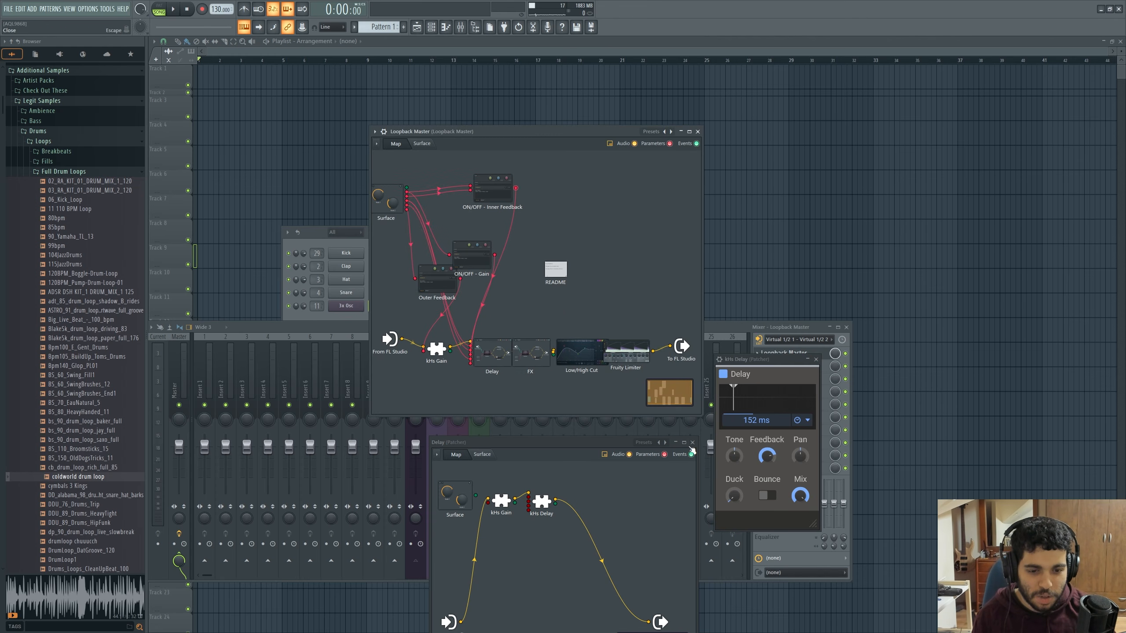
left_click(692, 443)
left_click(816, 359)
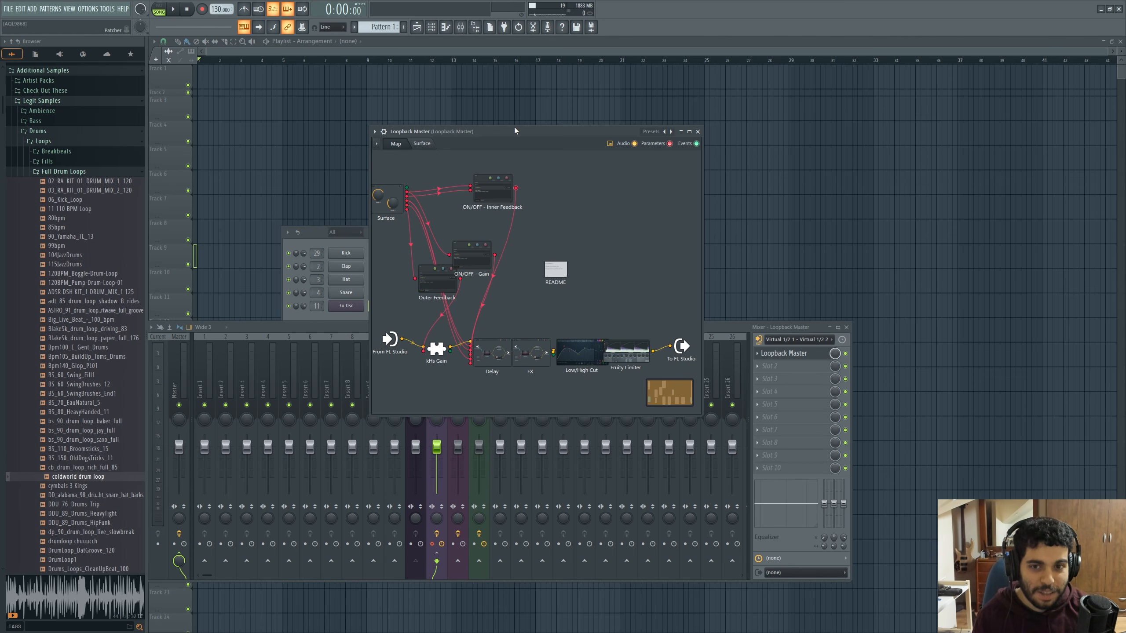
left_click_drag(513, 128, 290, 311)
left_click_drag(569, 328, 700, 331)
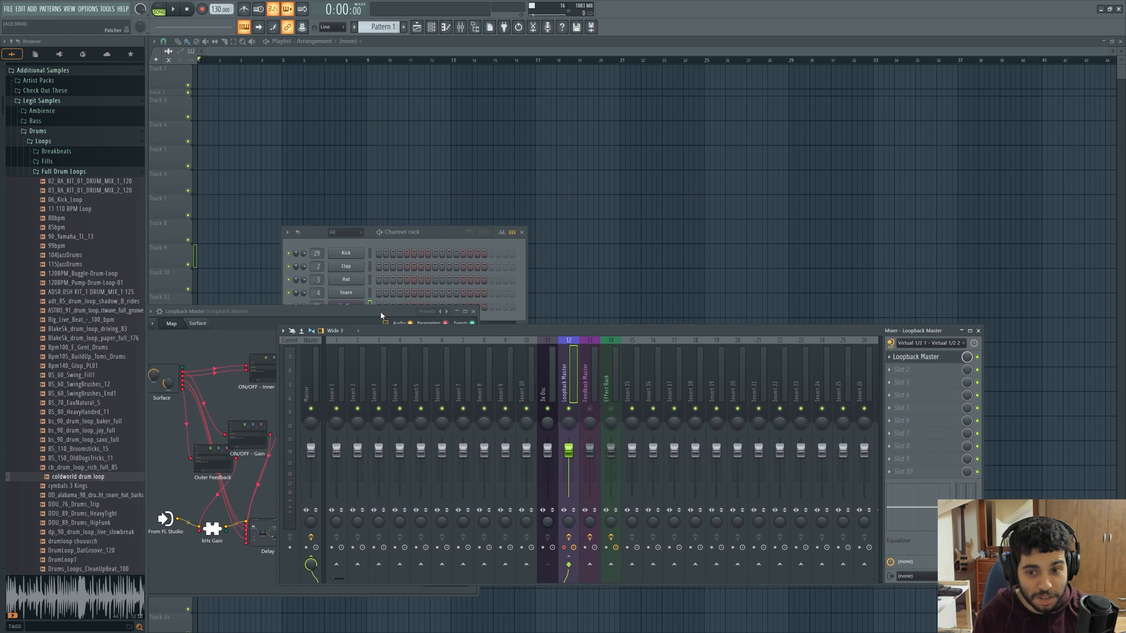
mouse_move(380, 311)
left_mouse_down()
mouse_move(386, 285)
mouse_move(391, 305)
left_mouse_up()
left_click(485, 305)
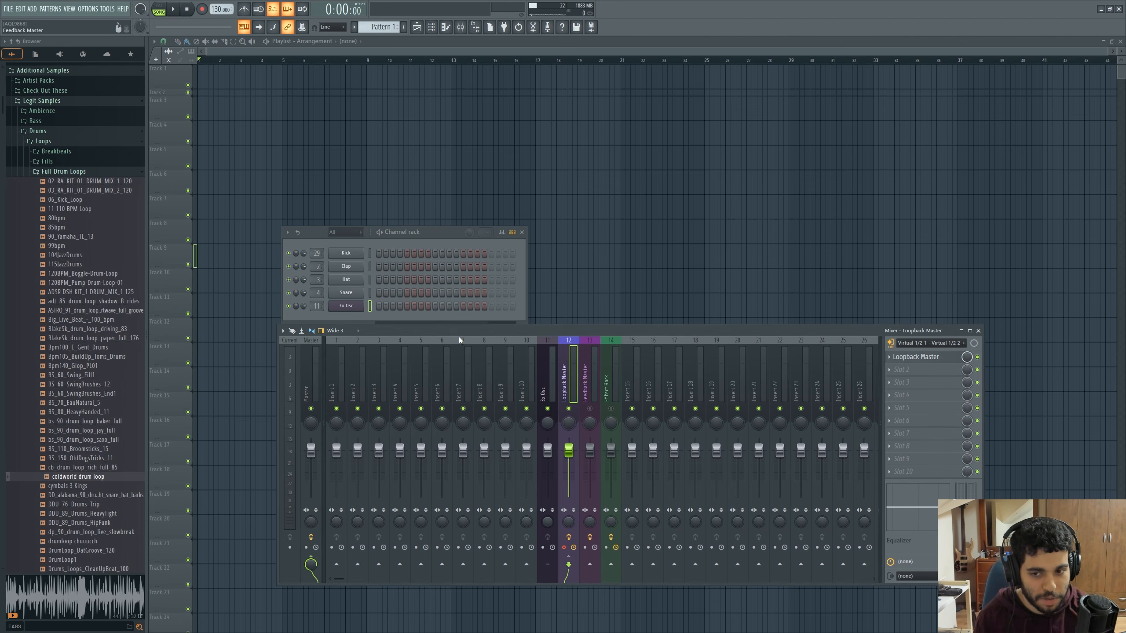
Review the audio input sources available to the Loopback Master mixer track, keeping Virtual 1/2 1 - Virtual 1/2 2 assigned
left_click(369, 312)
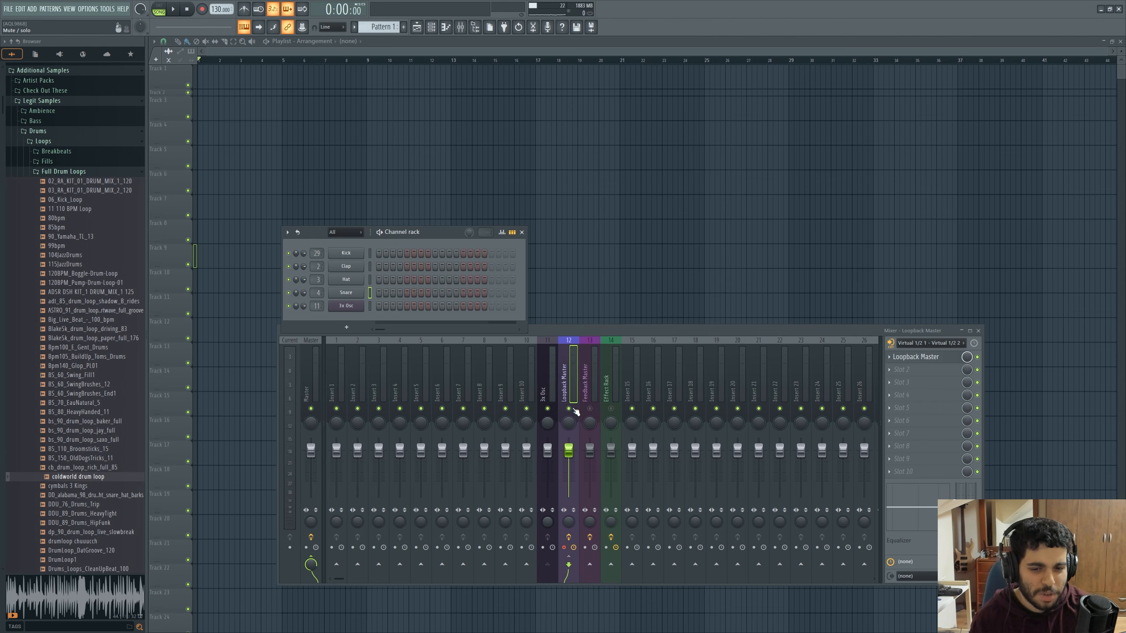
left_click(589, 409)
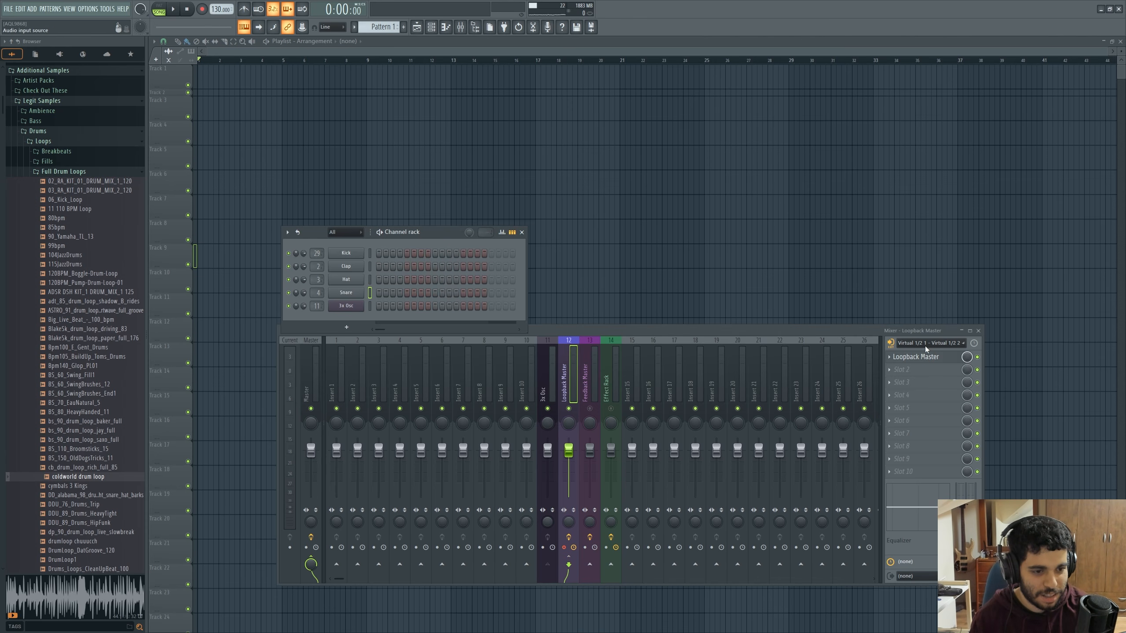
left_click(925, 346)
left_click(925, 346)
left_click(924, 344)
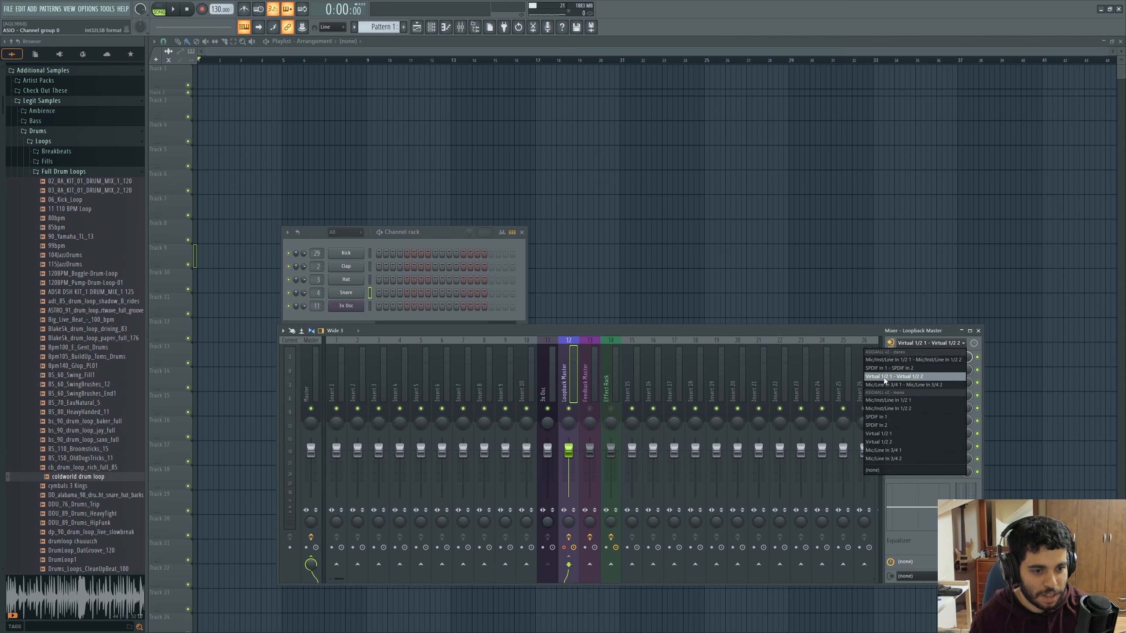
left_click(932, 346)
Set the Loopback Master track's external input monitoring to Off, test it by playing a note, and turn monitoring back on
left_click(890, 343)
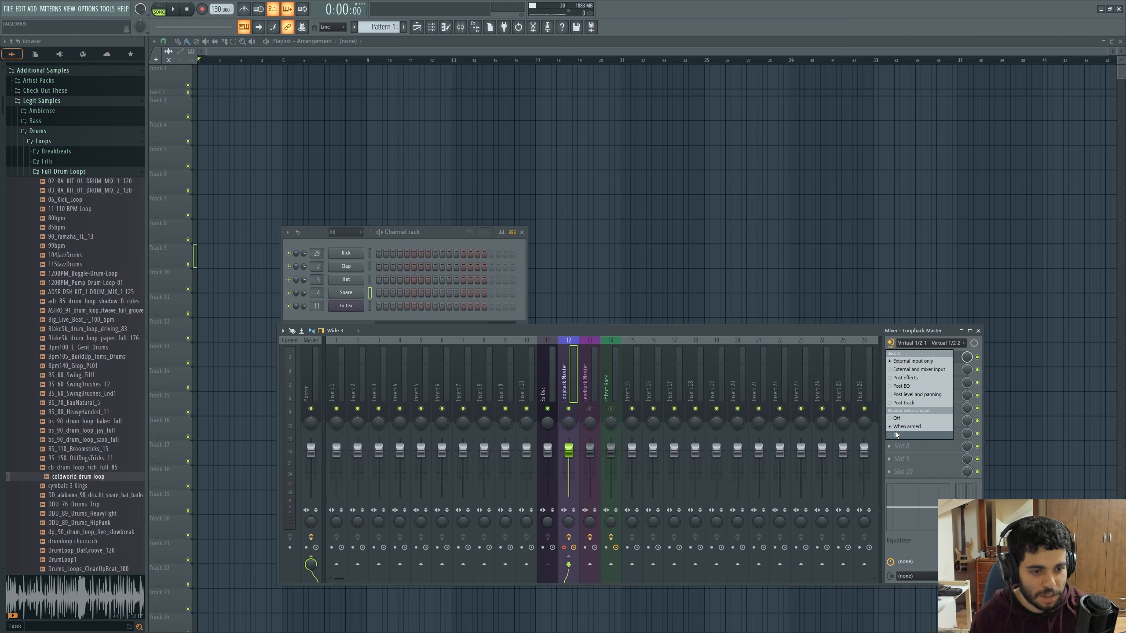
left_click(903, 421)
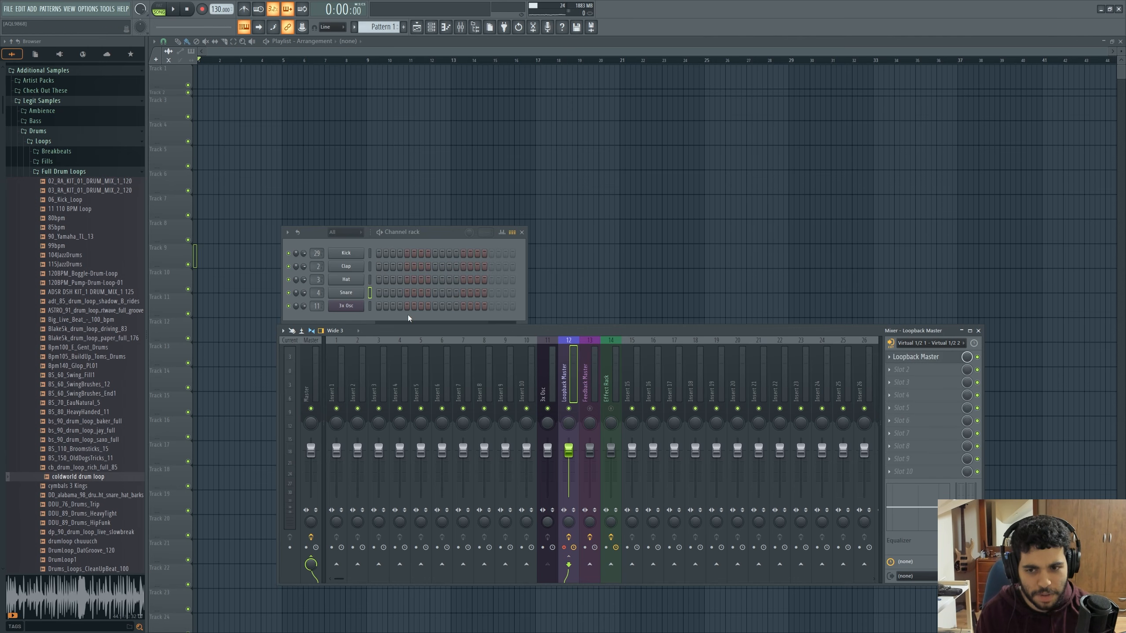
key("q")
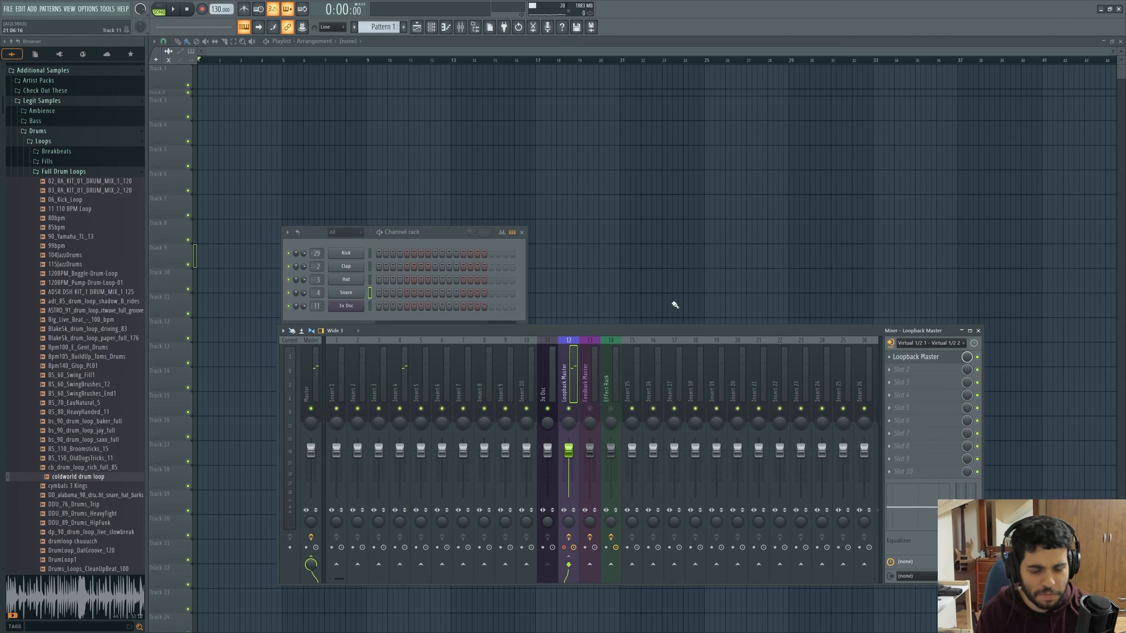
left_click(890, 343)
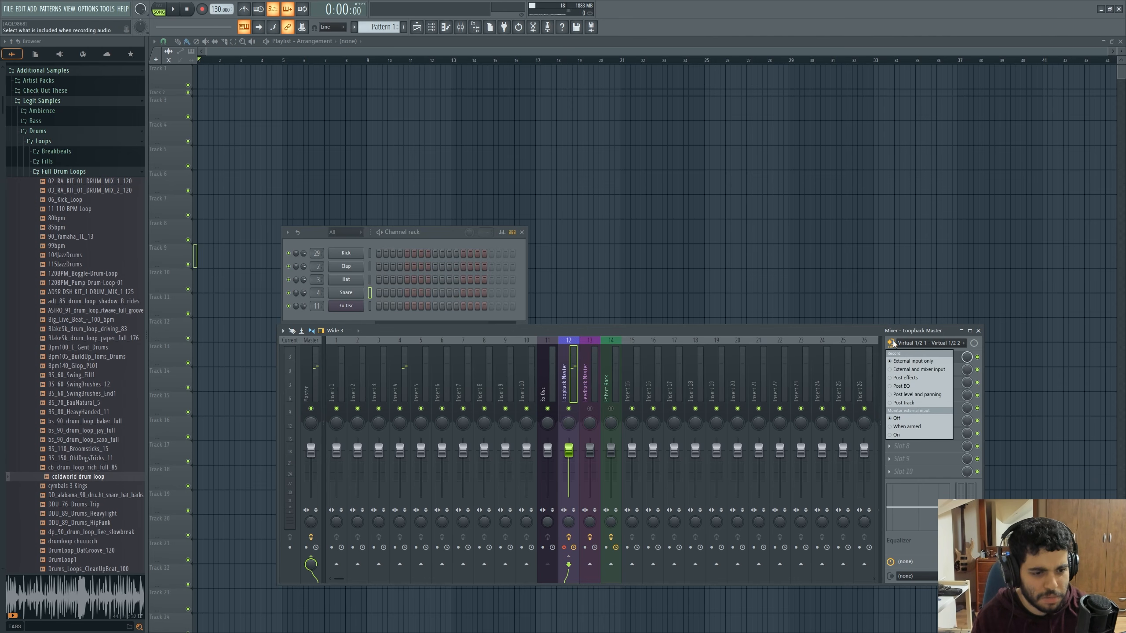
left_click(904, 435)
Open the Patcher loaded on the Feedback Master mixer track
left_click(587, 394)
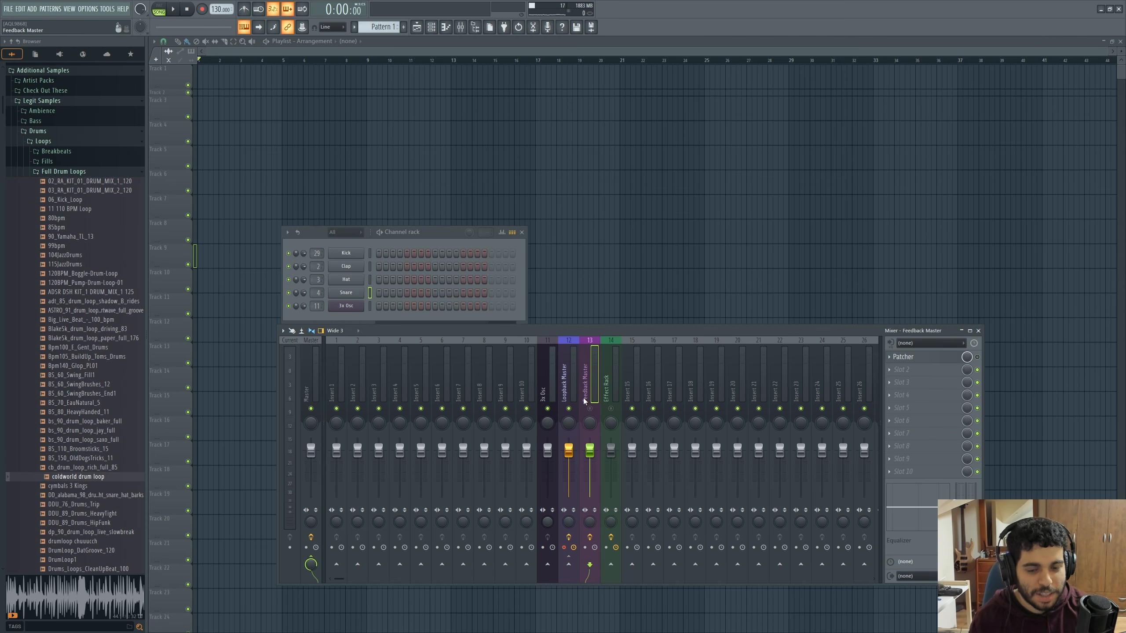
left_click(912, 357)
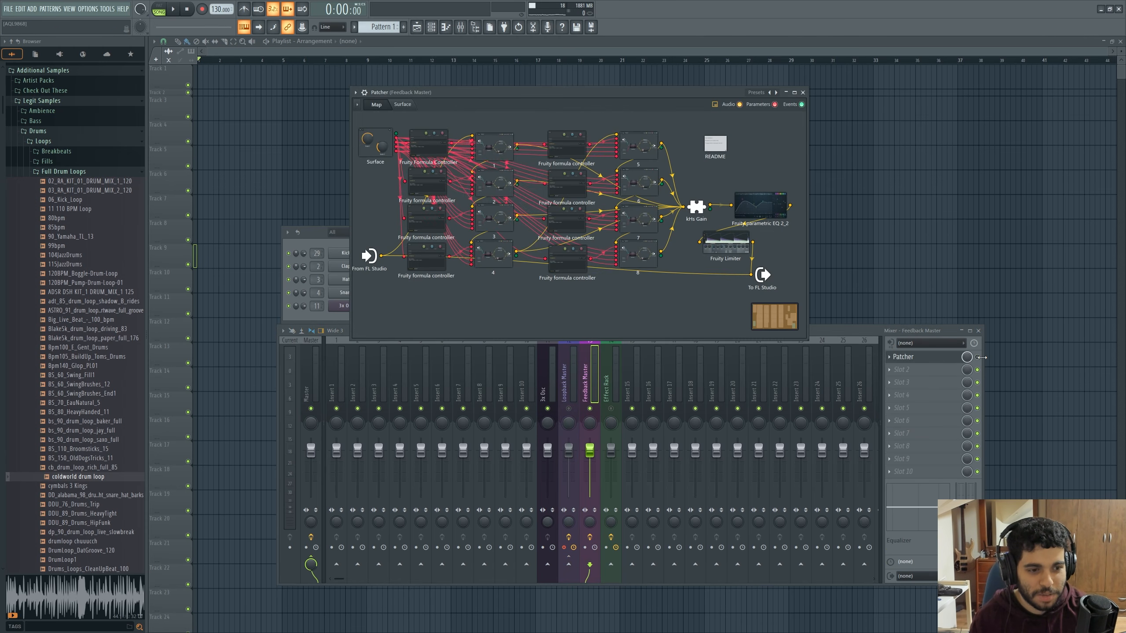
Review the Feedback Master Patcher's surface controls and the EffectRack plugin on the Effect Rack track, closing each window after viewing
left_click(405, 108)
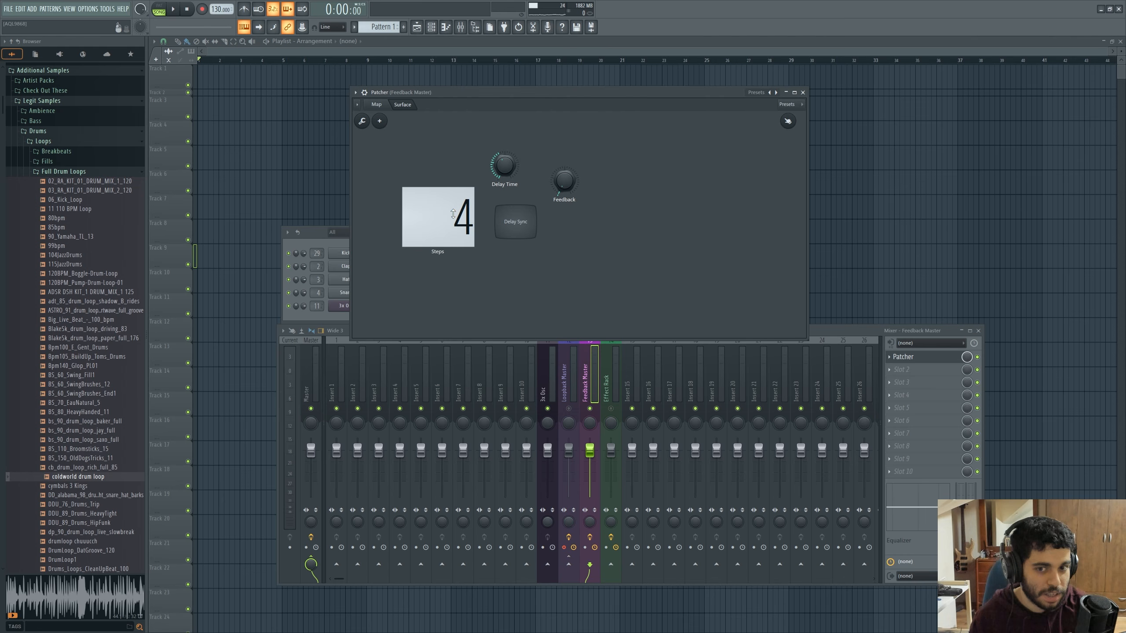
left_click(802, 93)
left_click(610, 390)
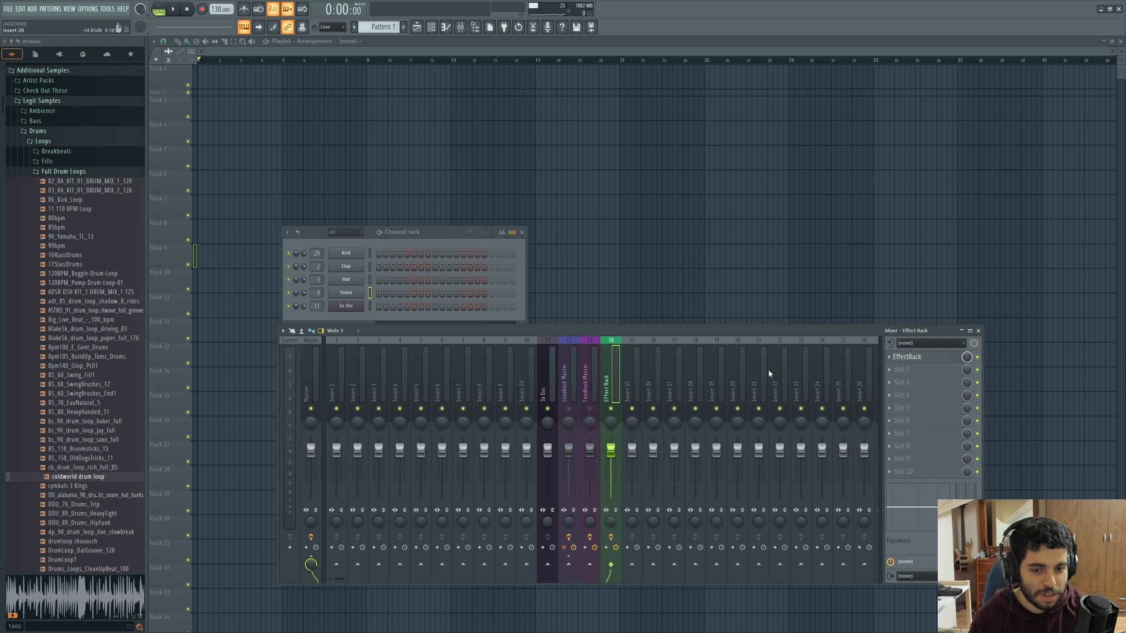
left_click(908, 357)
left_click_drag(591, 155, 611, 151)
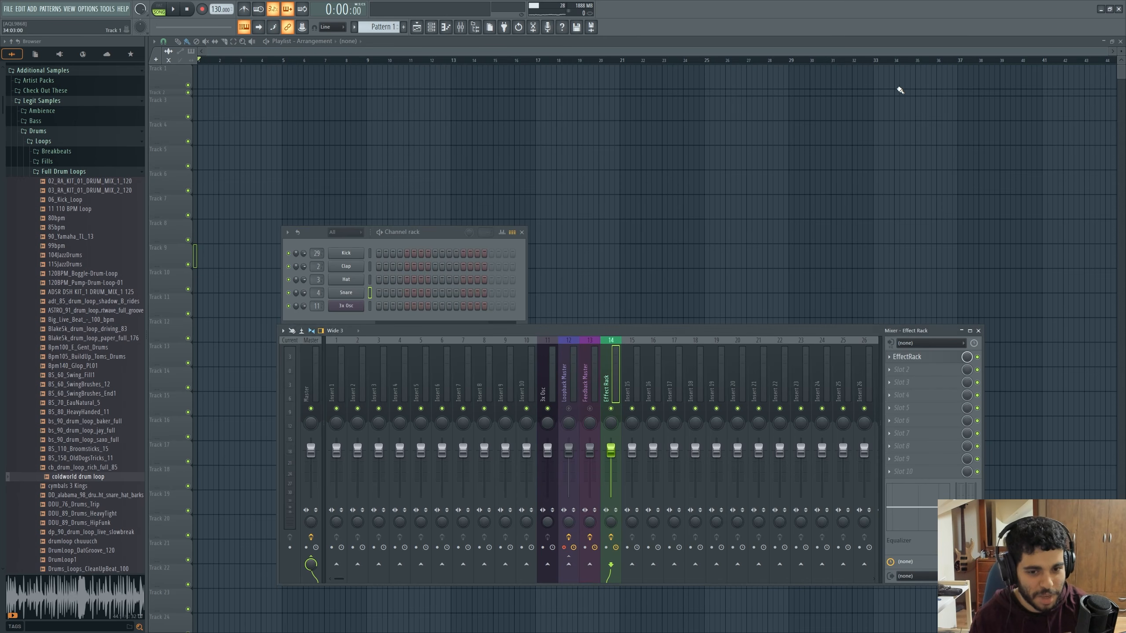
left_click(913, 72)
Open Loopback Master from its mixer track and move its window beside the channel rack, partly over the mixer
left_click(560, 392)
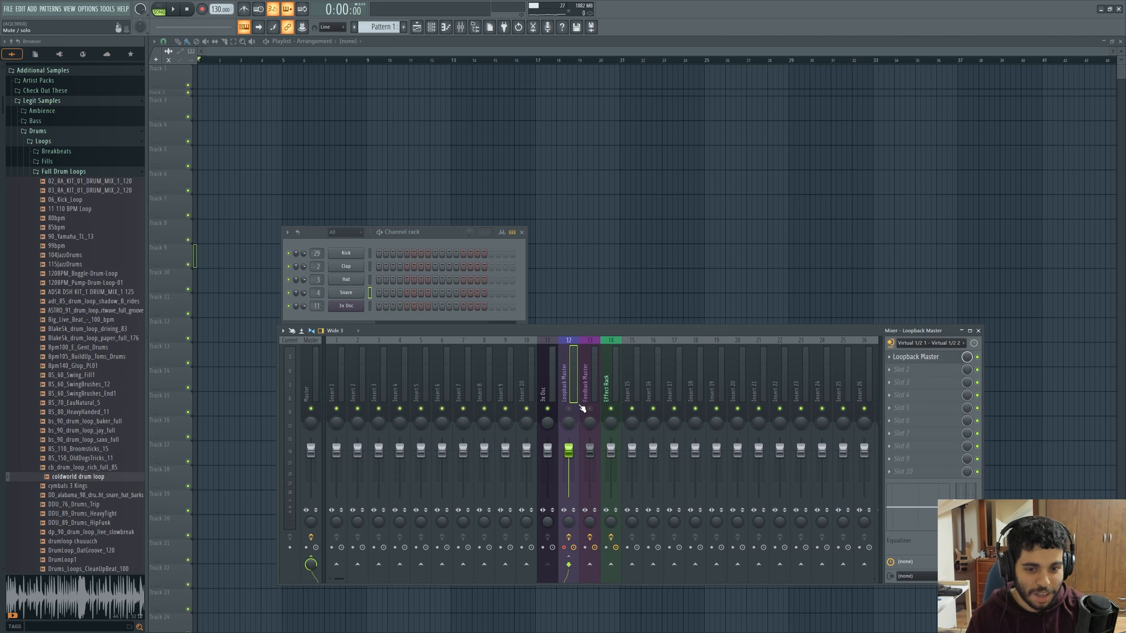
left_click(928, 357)
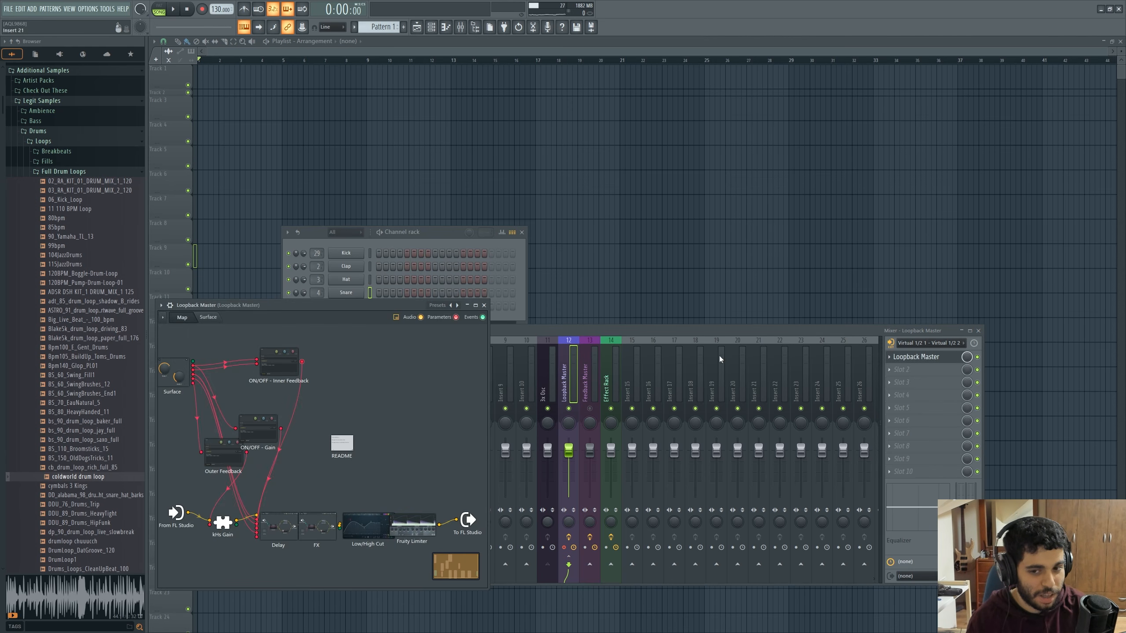
left_click_drag(387, 308, 851, 255)
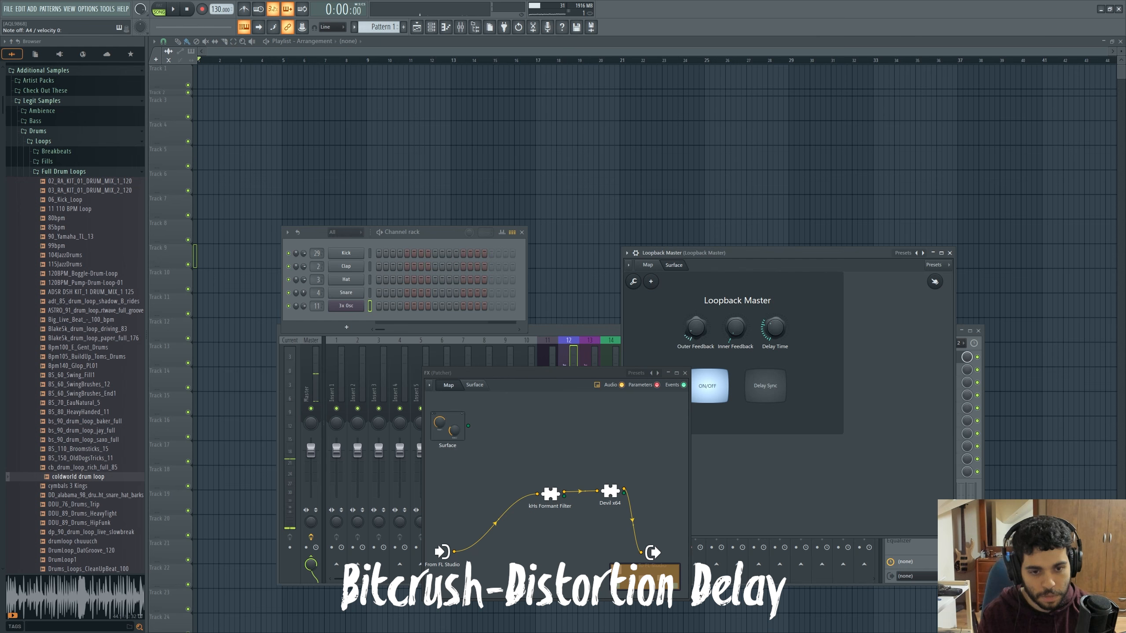
Raise Outer Feedback and Delay Time on the Loopback Master surface
left_click_drag(695, 333, 695, 327)
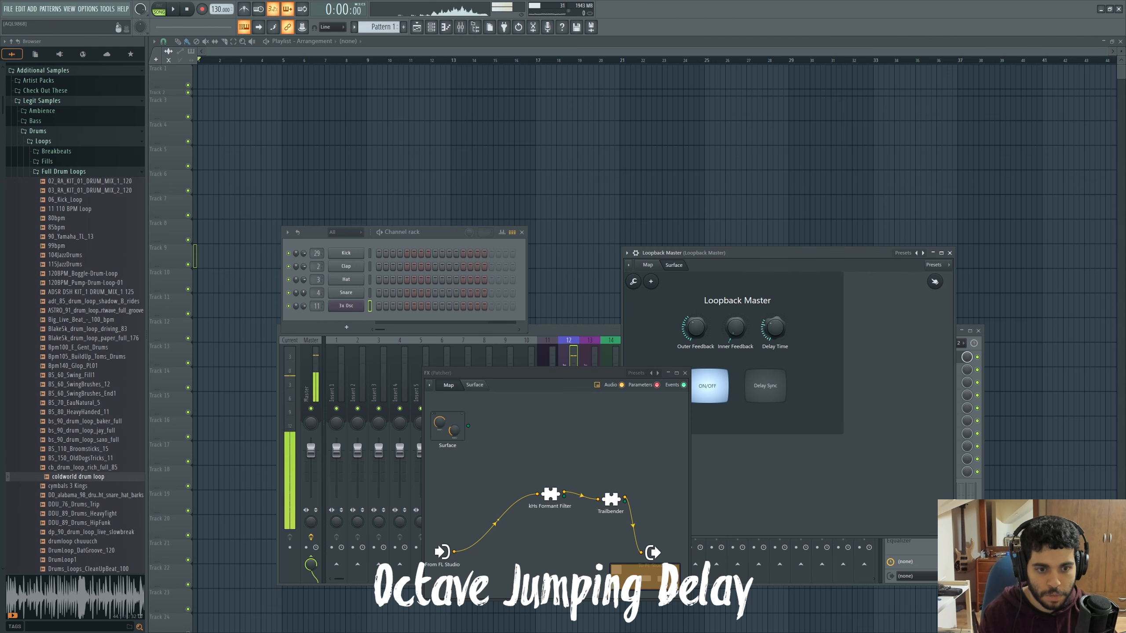
left_click_drag(775, 331, 776, 331)
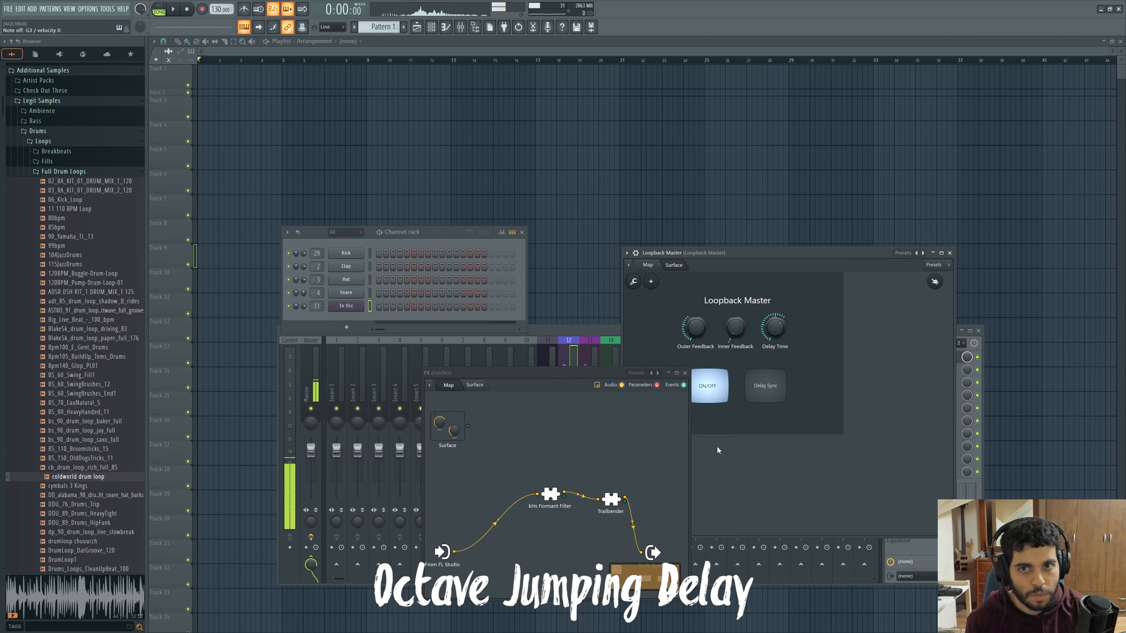
Add Azurite x64 to the FX Patcher ahead of the kHs Formant Filter and close the plugin's window
right_click(634, 462)
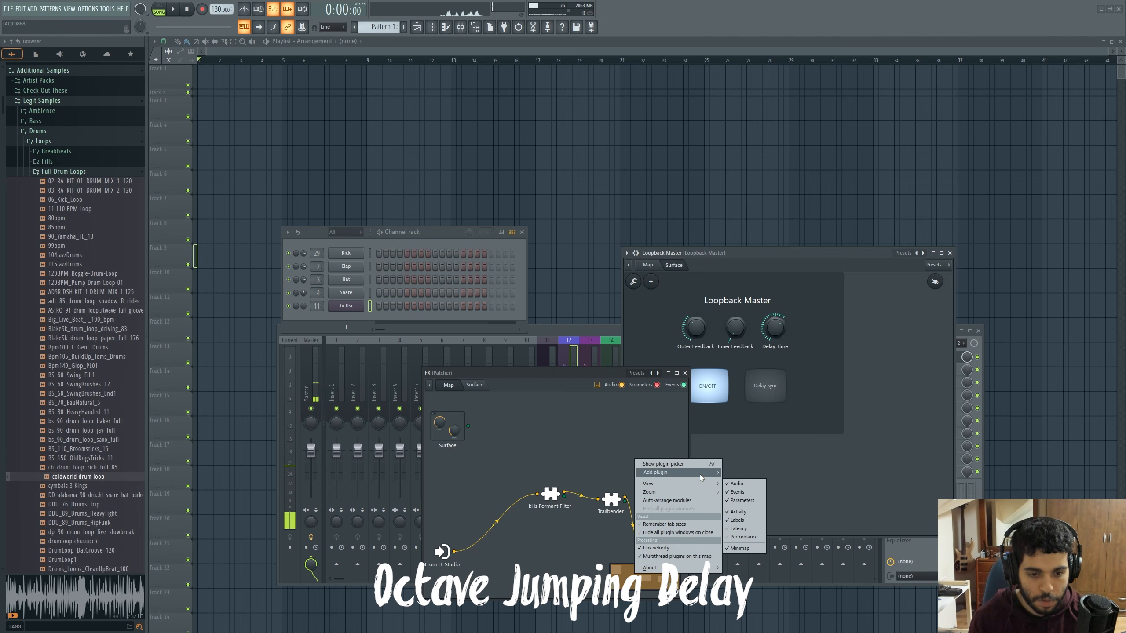
mouse_move(700, 474)
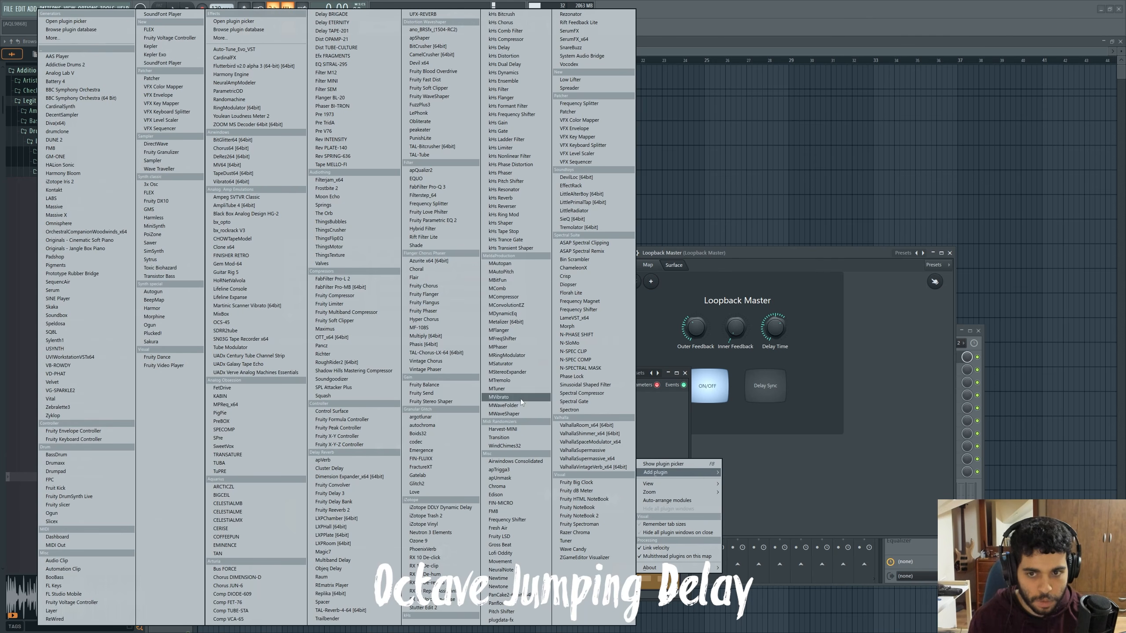
left_click(439, 261)
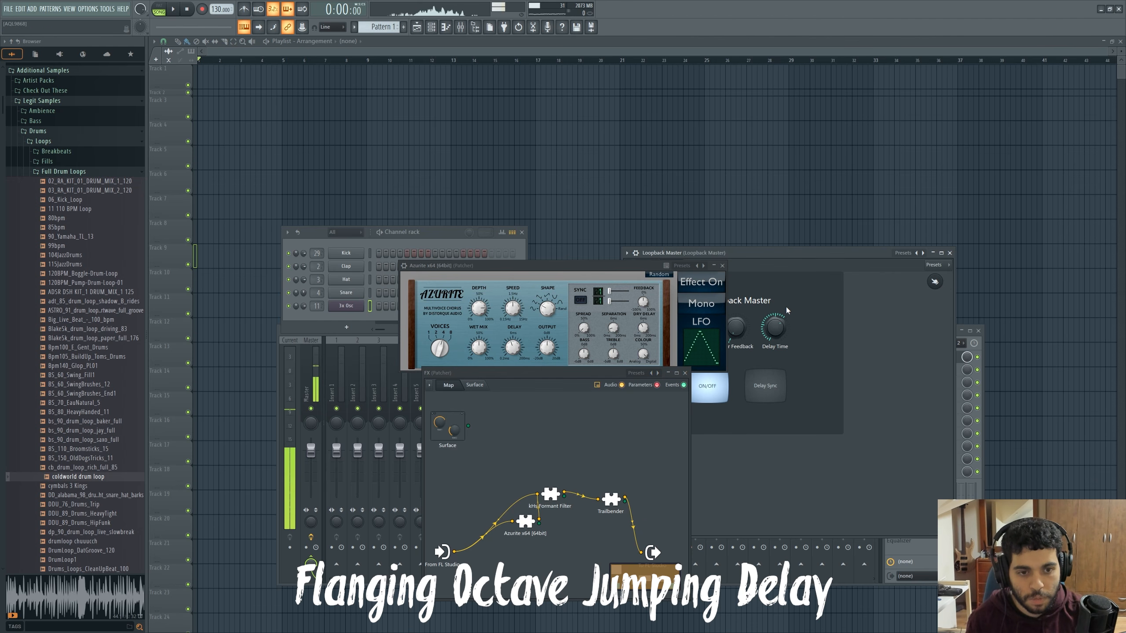
left_click(722, 265)
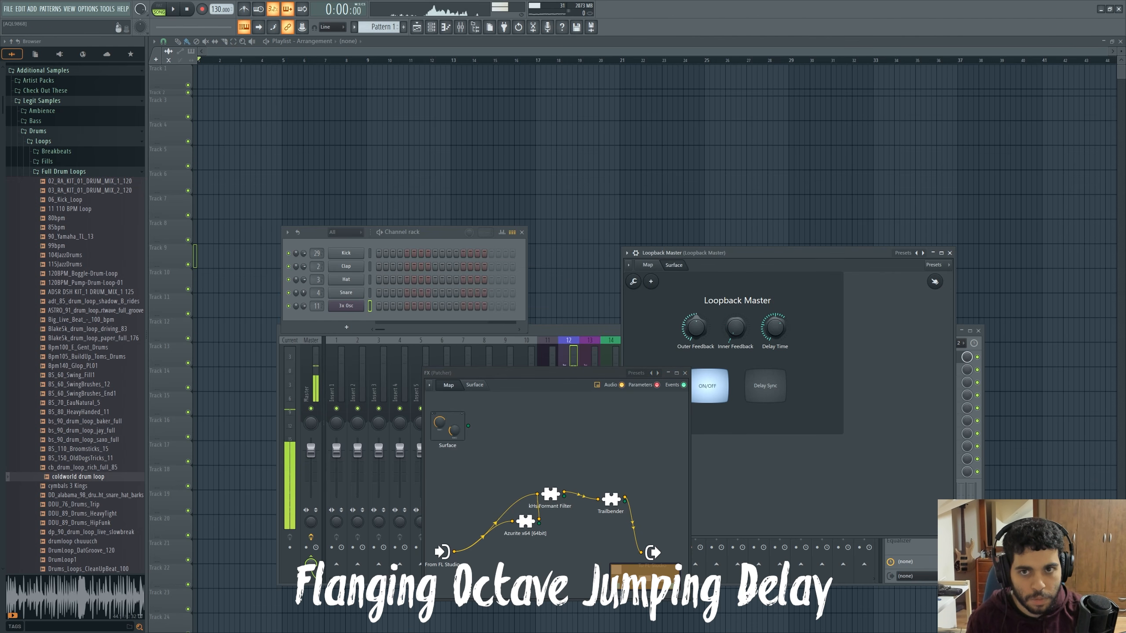
Insert kHs Filter between kHs Formant Filter and Trailbender in the FX Patcher, and raise Loopback Master's Inner Feedback
right_click(587, 454)
mouse_move(629, 468)
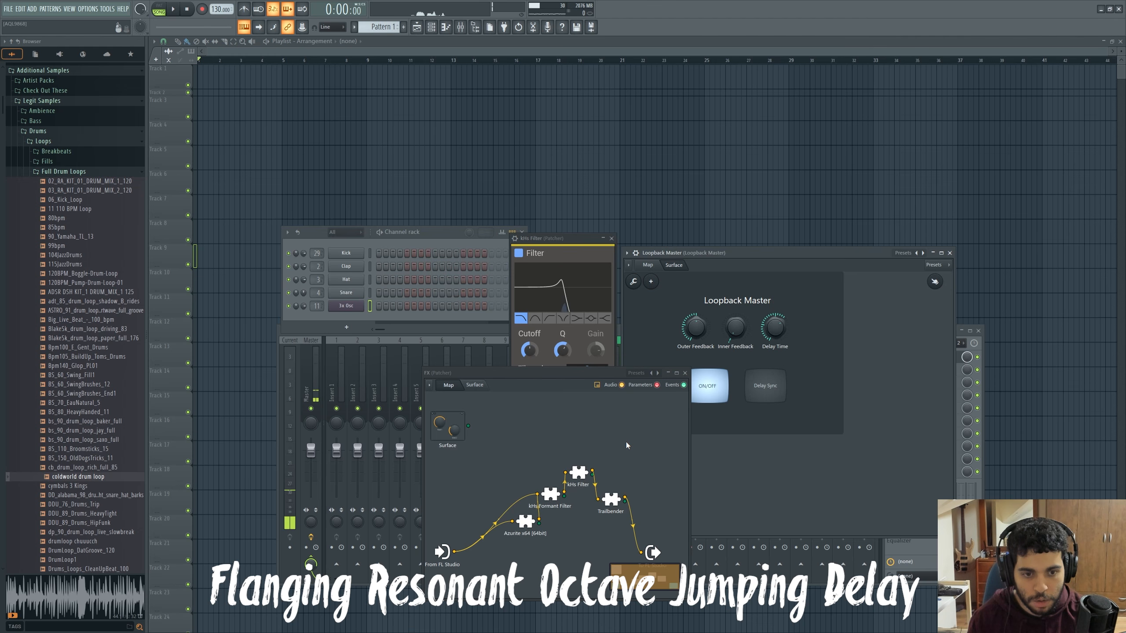
left_click_drag(734, 328, 764, 342)
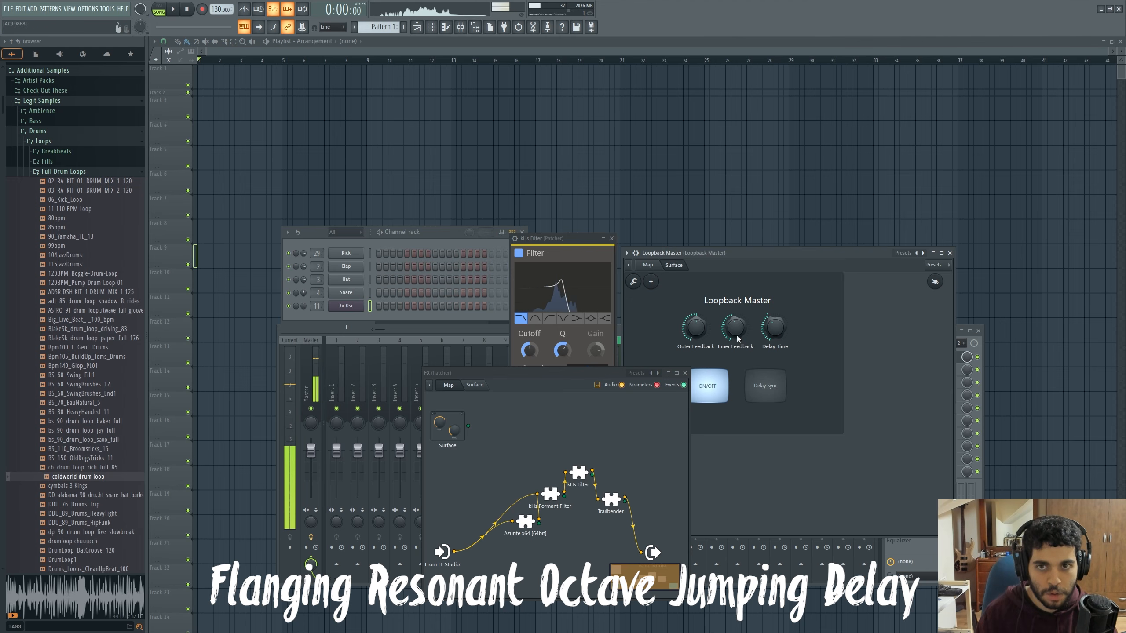
Add Spectral Gate after Trailbender in the FX Patcher, with cutoff amplitude -6.4185 dB and weak/strong balance 0.8097015
right_click(627, 435)
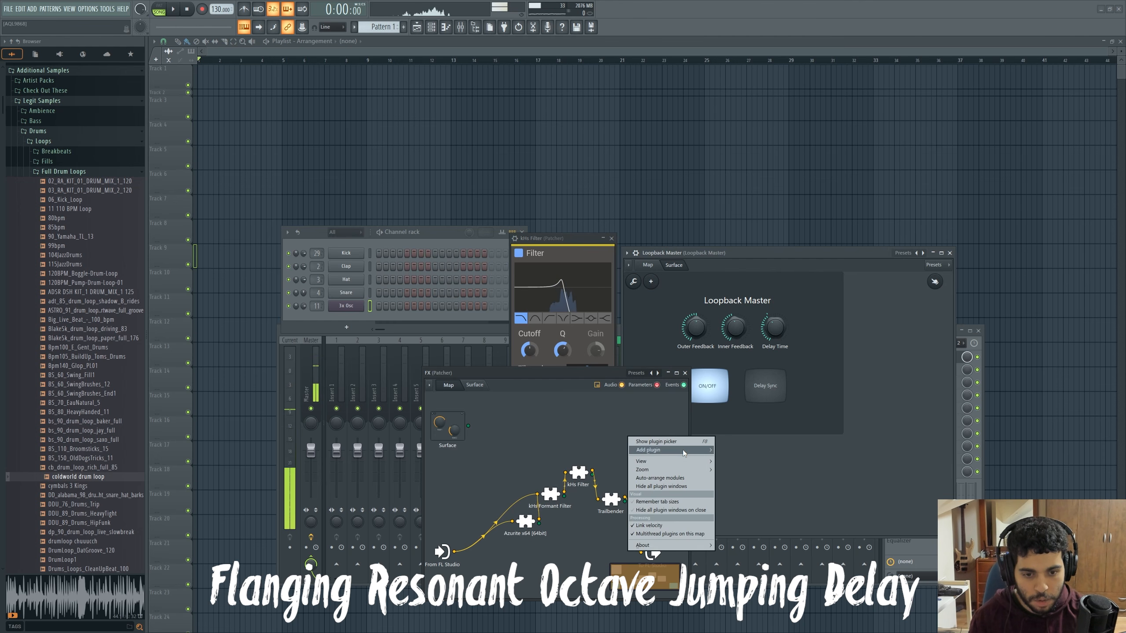
mouse_move(682, 450)
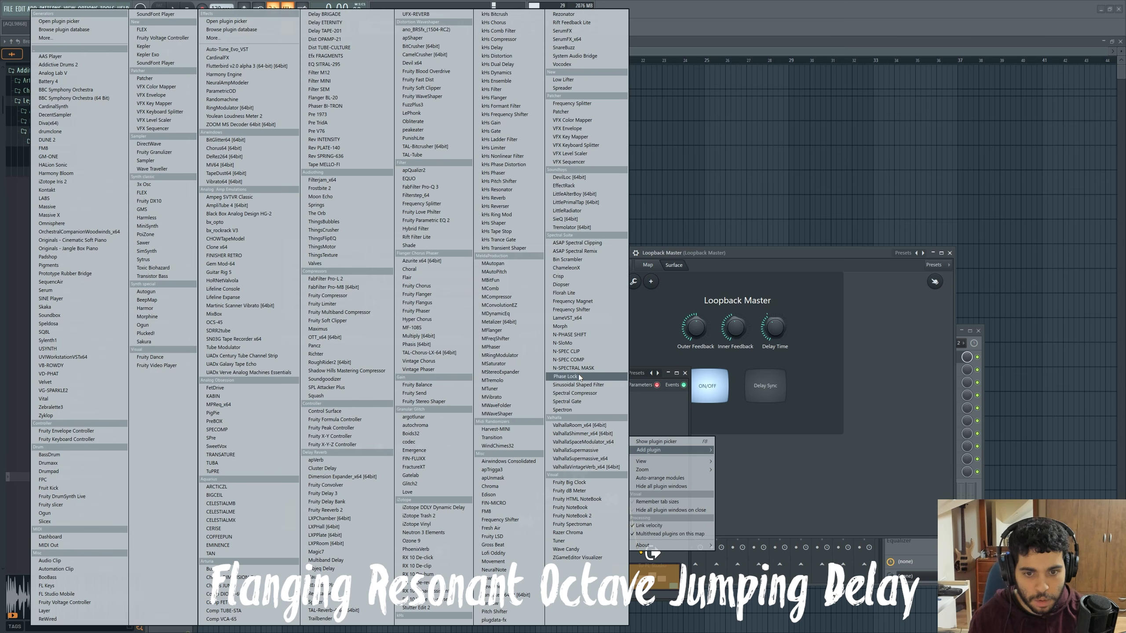
left_click(566, 401)
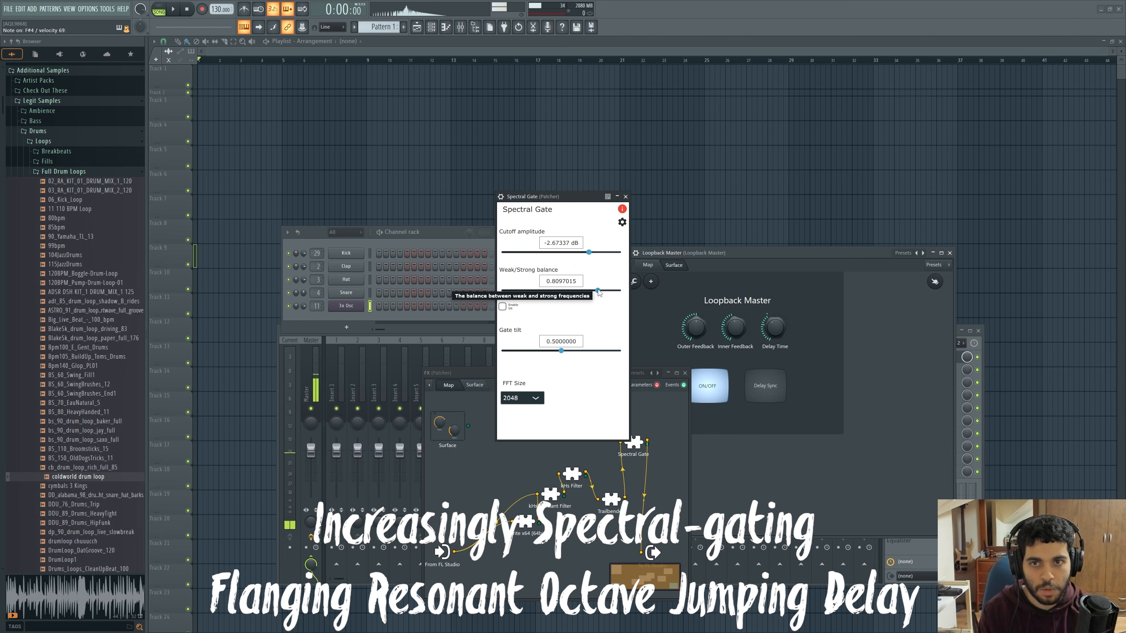
left_click_drag(589, 252, 559, 255)
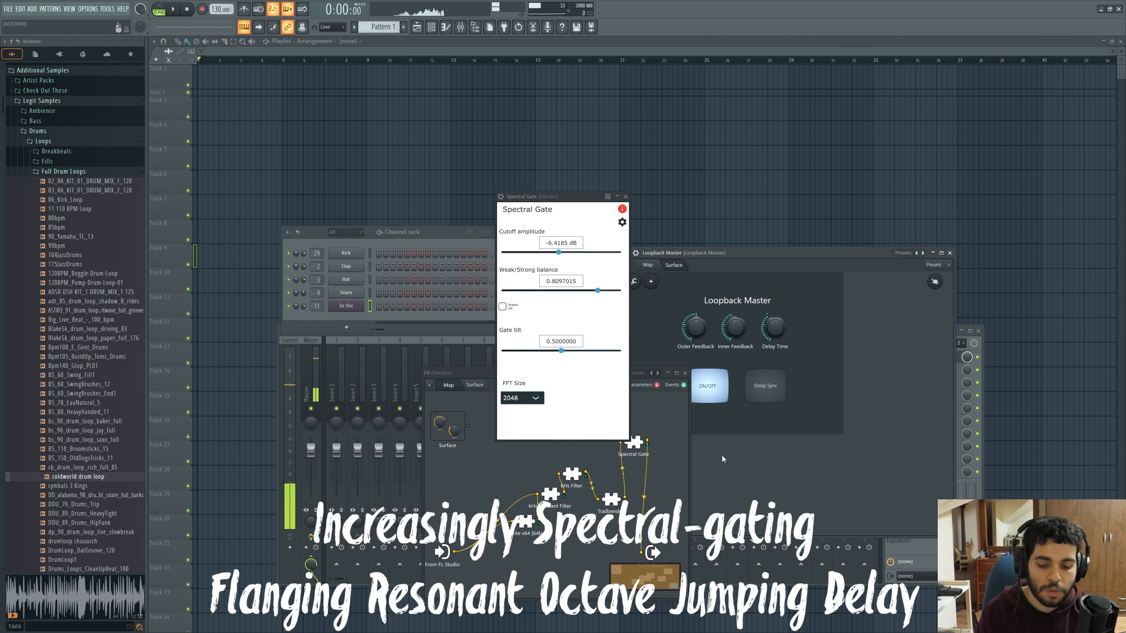
Replace the FX Patcher's effect chain with the Echo preset from the 2024 preset folder
left_click(655, 460)
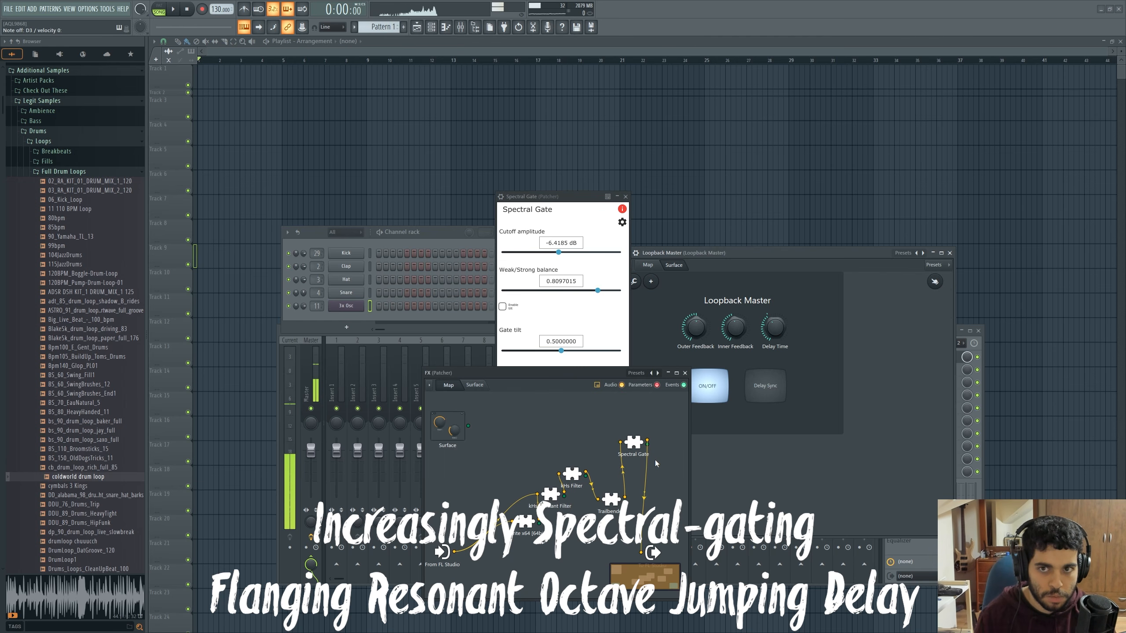
left_click(637, 373)
mouse_move(670, 418)
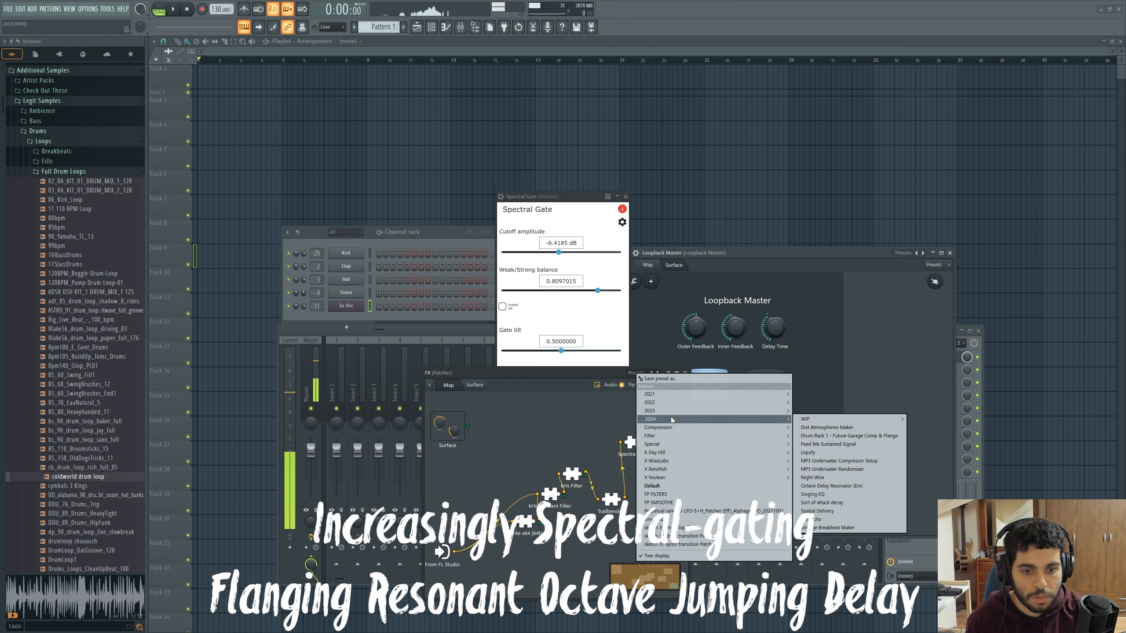
left_click(848, 519)
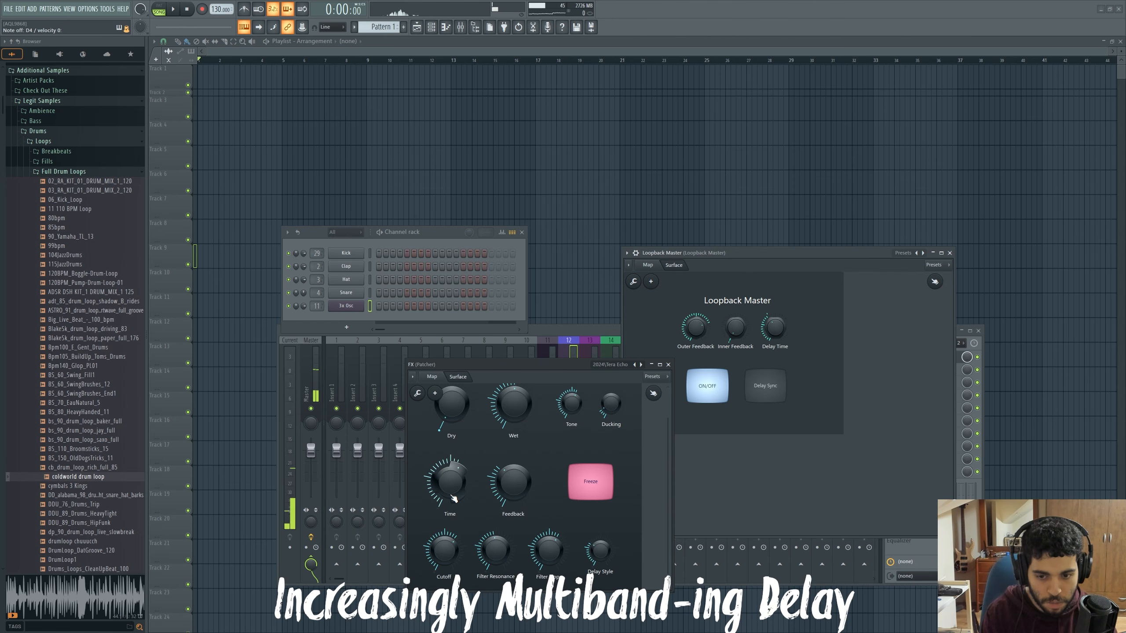
Lower the Time and Filter Slope of the echo preset in the FX Patcher, and raise its Feedback
left_click_drag(454, 491, 454, 514)
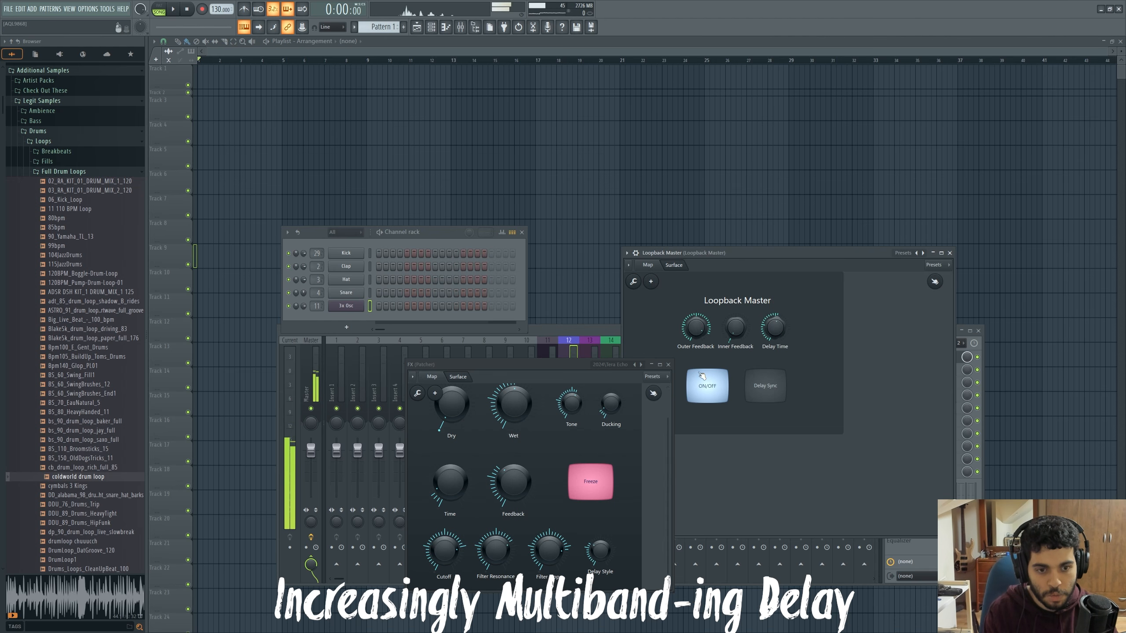
left_click_drag(541, 549, 541, 598)
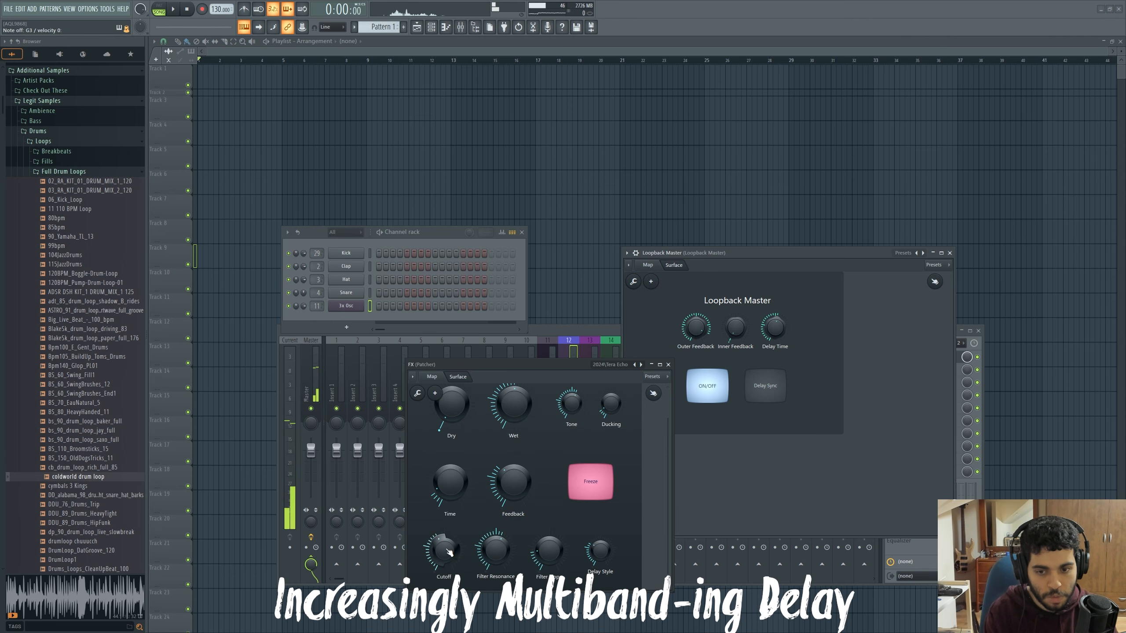
left_click_drag(465, 497, 522, 485)
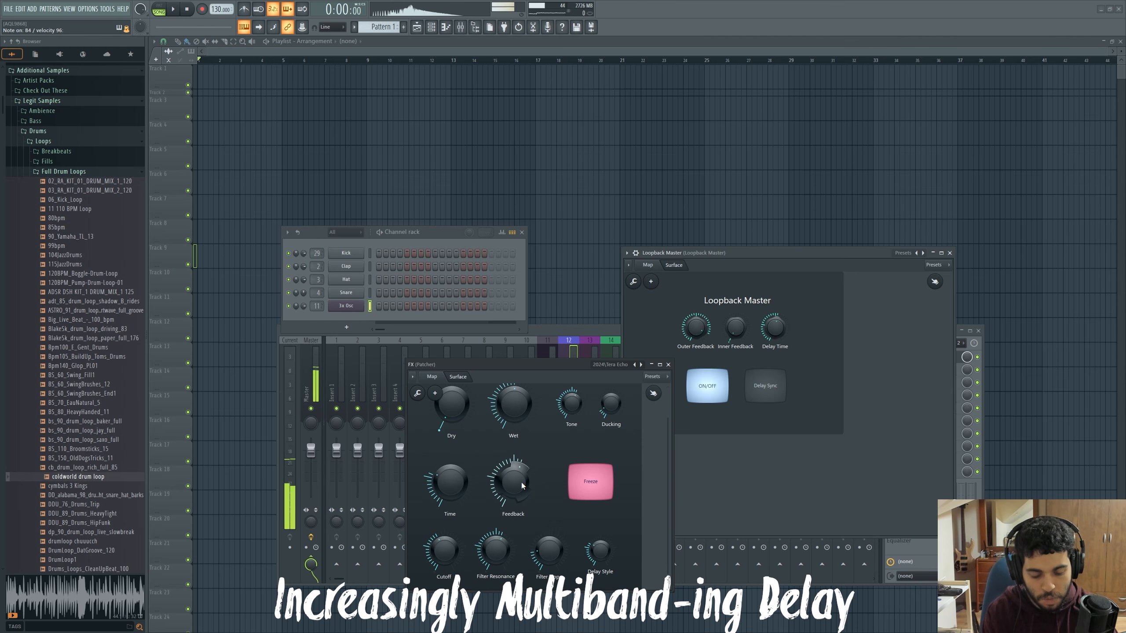
Test the echo preset's Freeze switch on and off, and raise its Filter Resonance and Cutoff
left_click(591, 488)
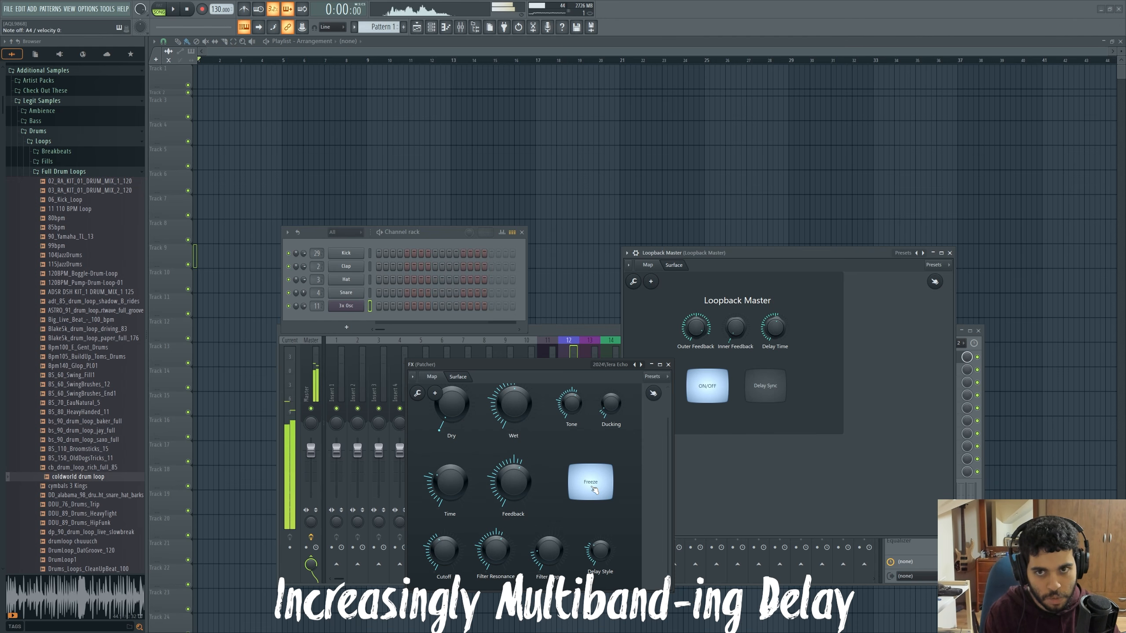
left_click(594, 489)
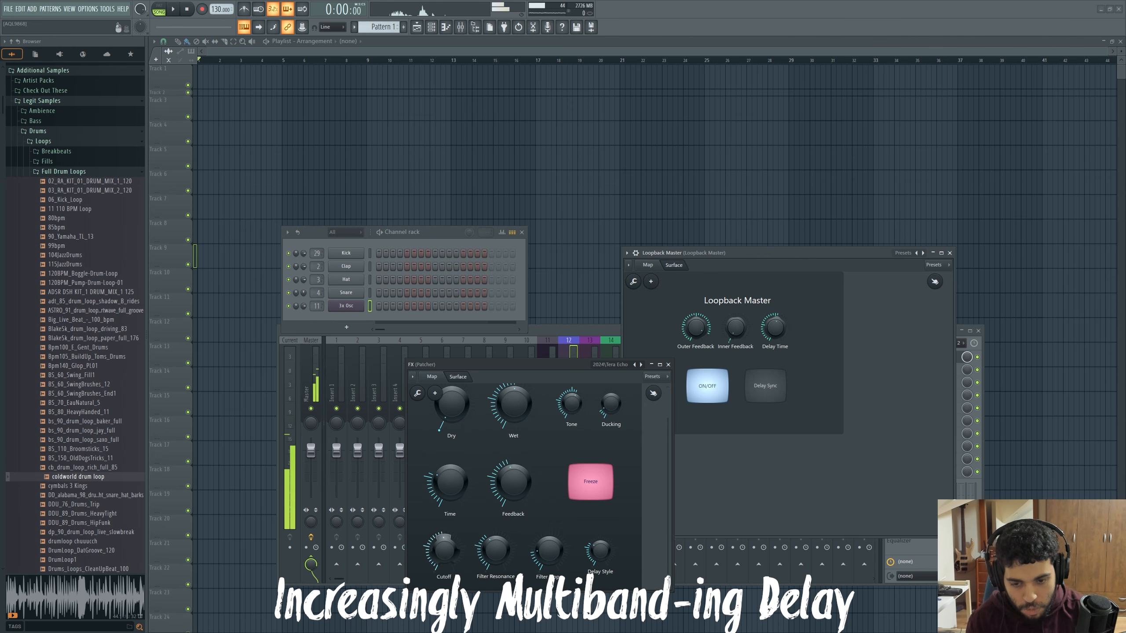
left_click_drag(487, 552, 487, 519)
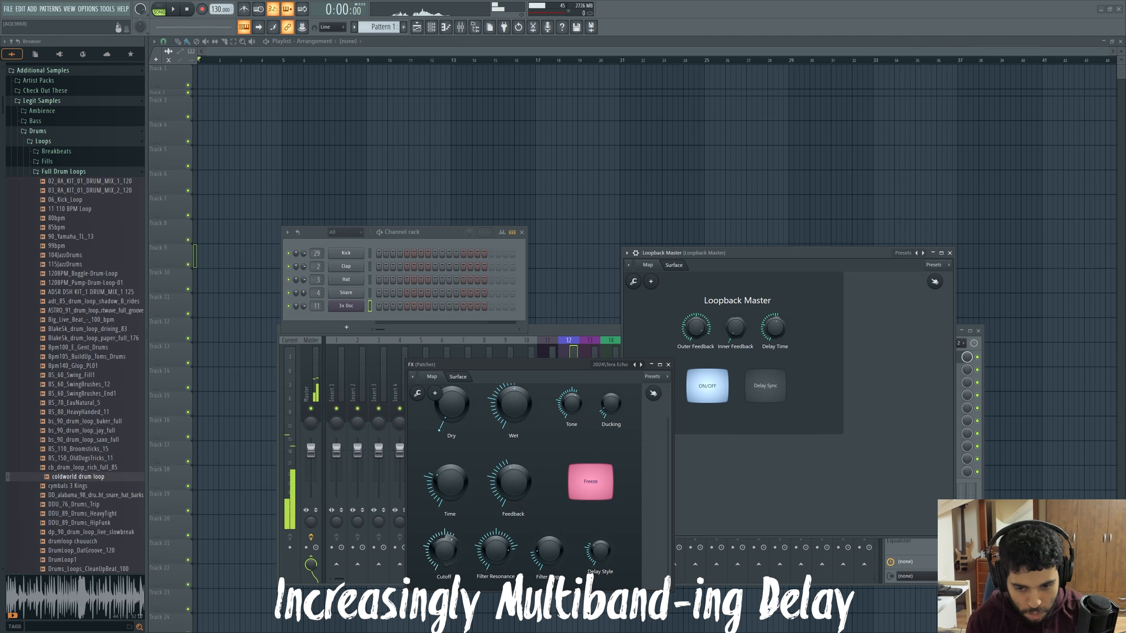
mouse_move(444, 550)
left_mouse_down()
mouse_move(444, 578)
mouse_move(444, 532)
left_mouse_up()
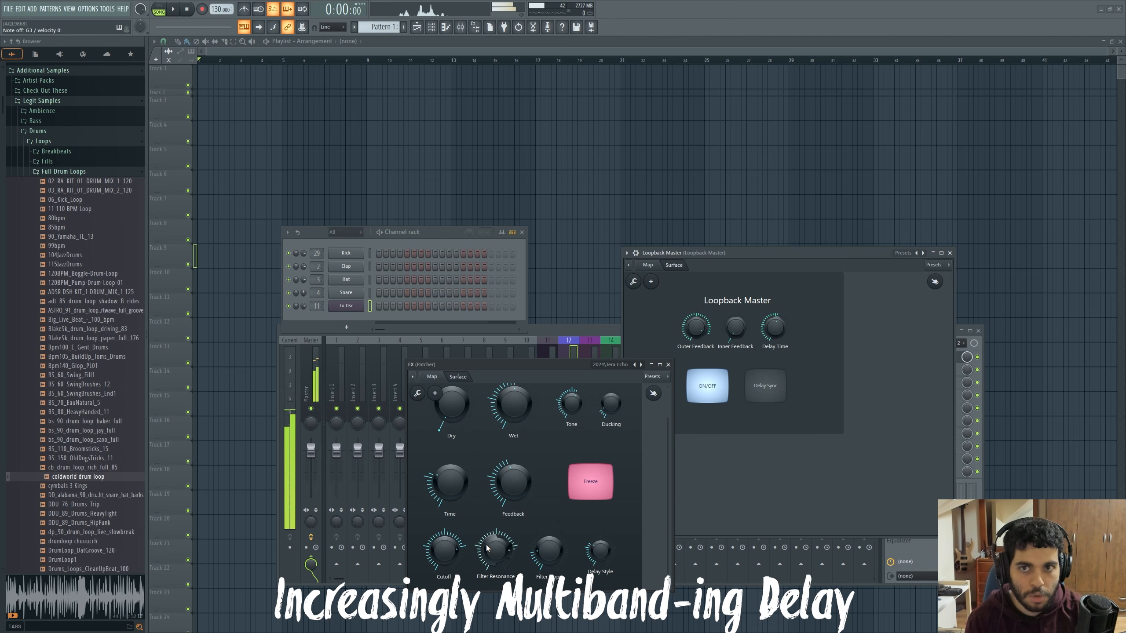
left_click_drag(495, 549, 482, 536)
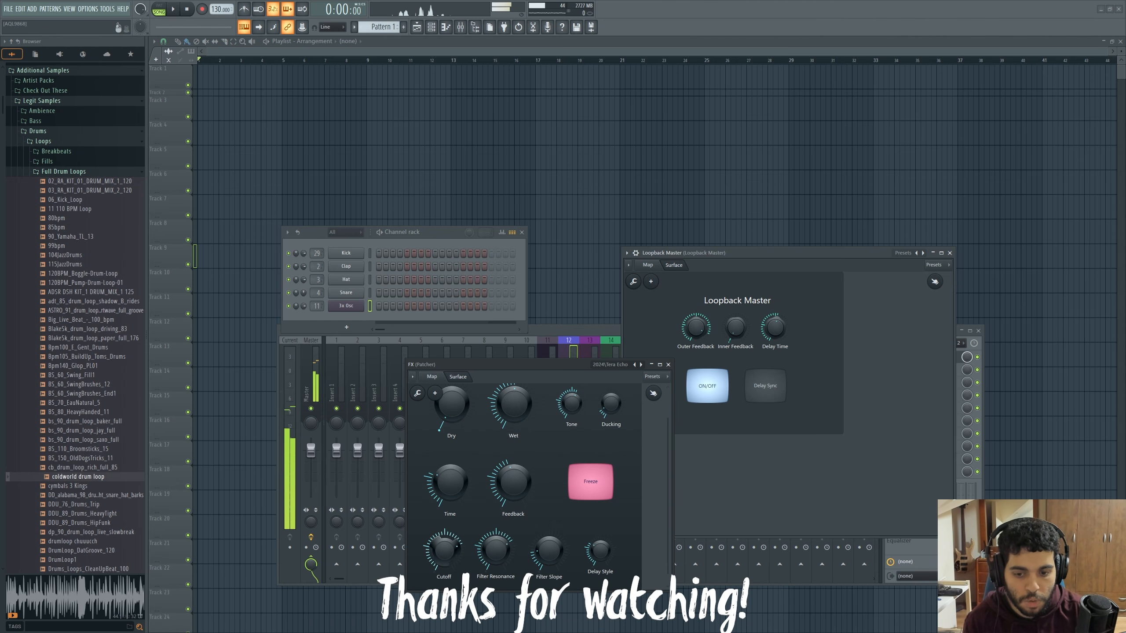